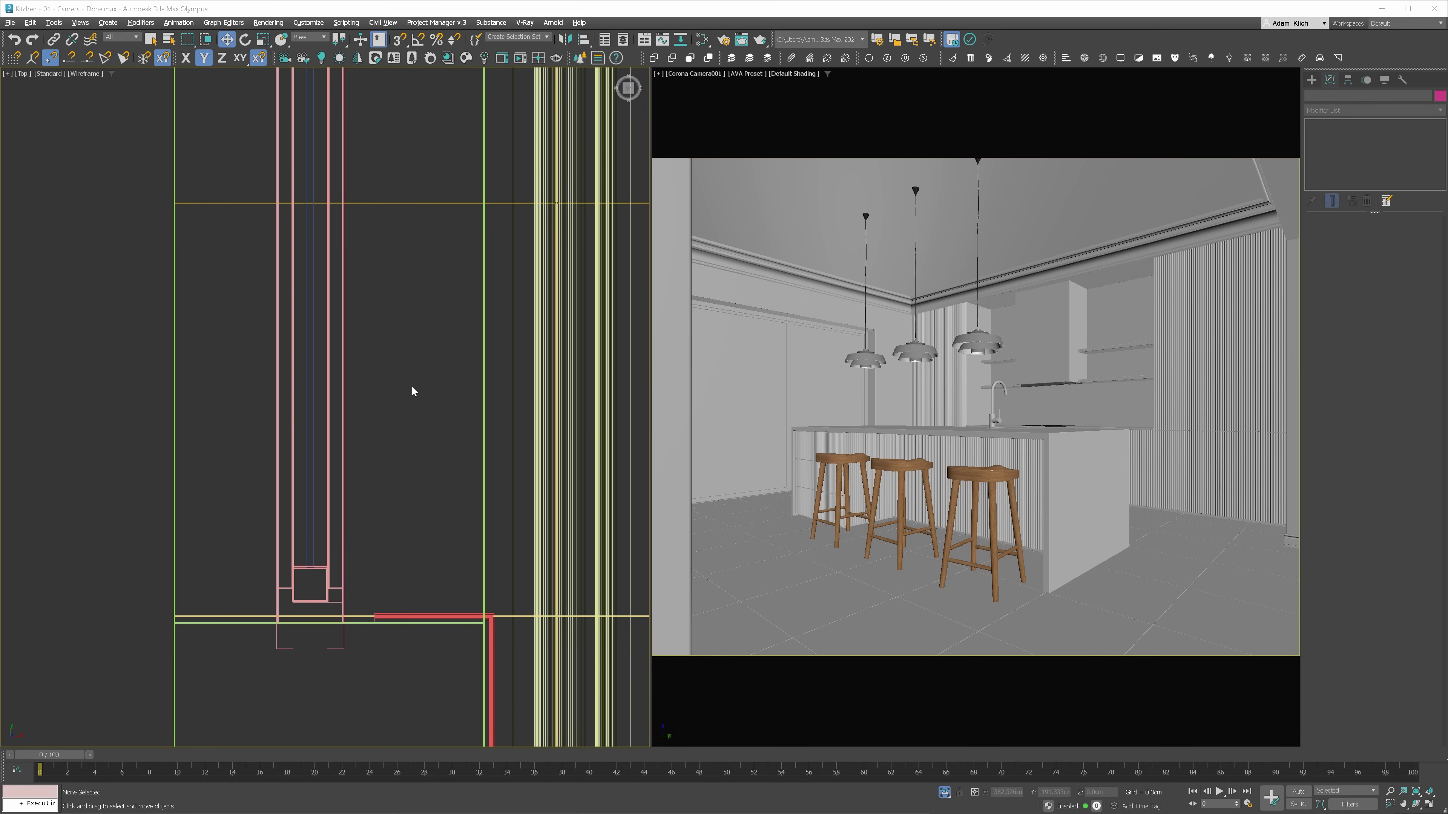
- Enable the render material override in the Corona scene settings and assign a new CoronaPhysicalMtl to it
{"action": "left_click", "coordinate": [723, 39]}
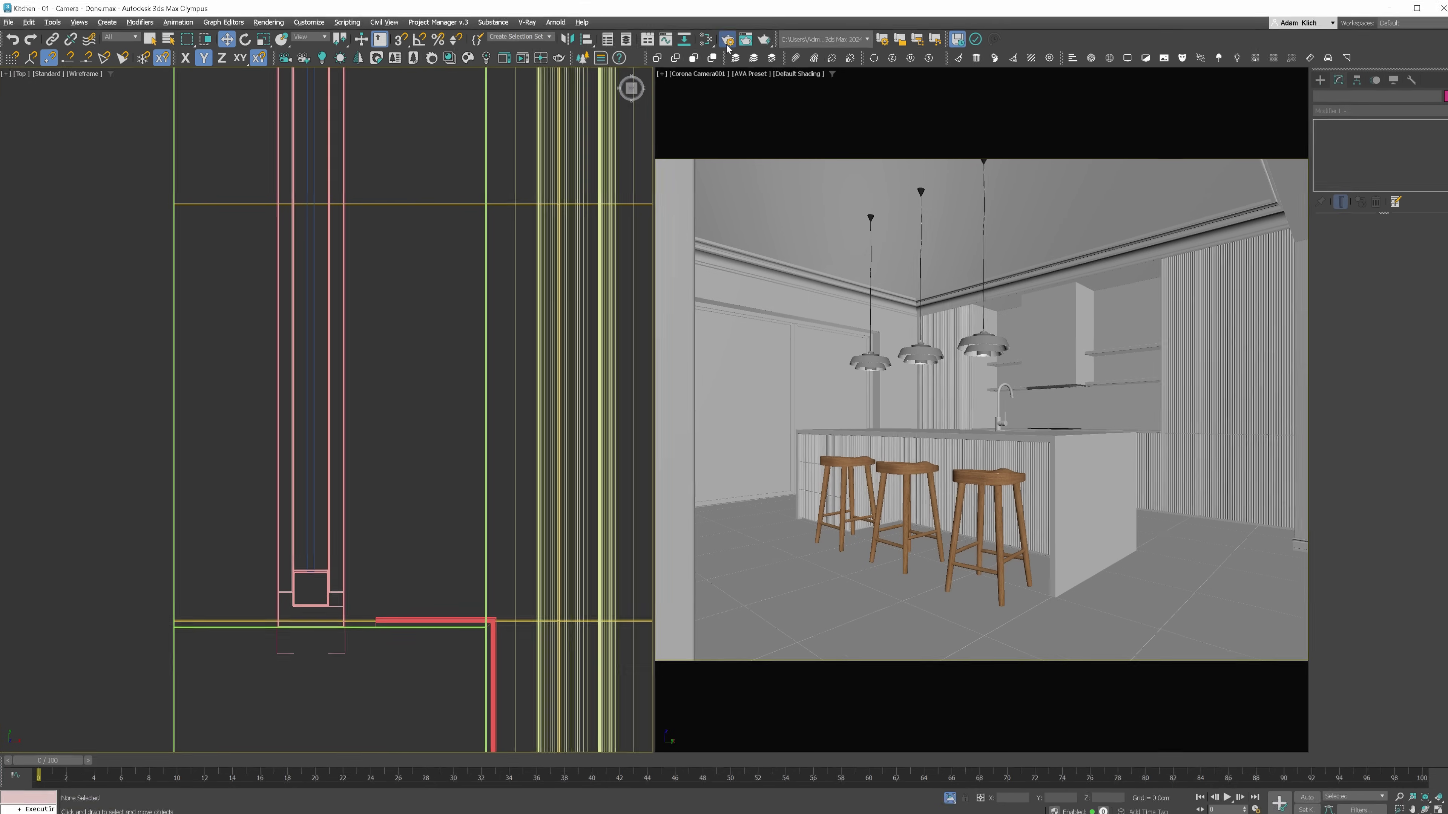
{"action": "left_click", "coordinate": [246, 122]}
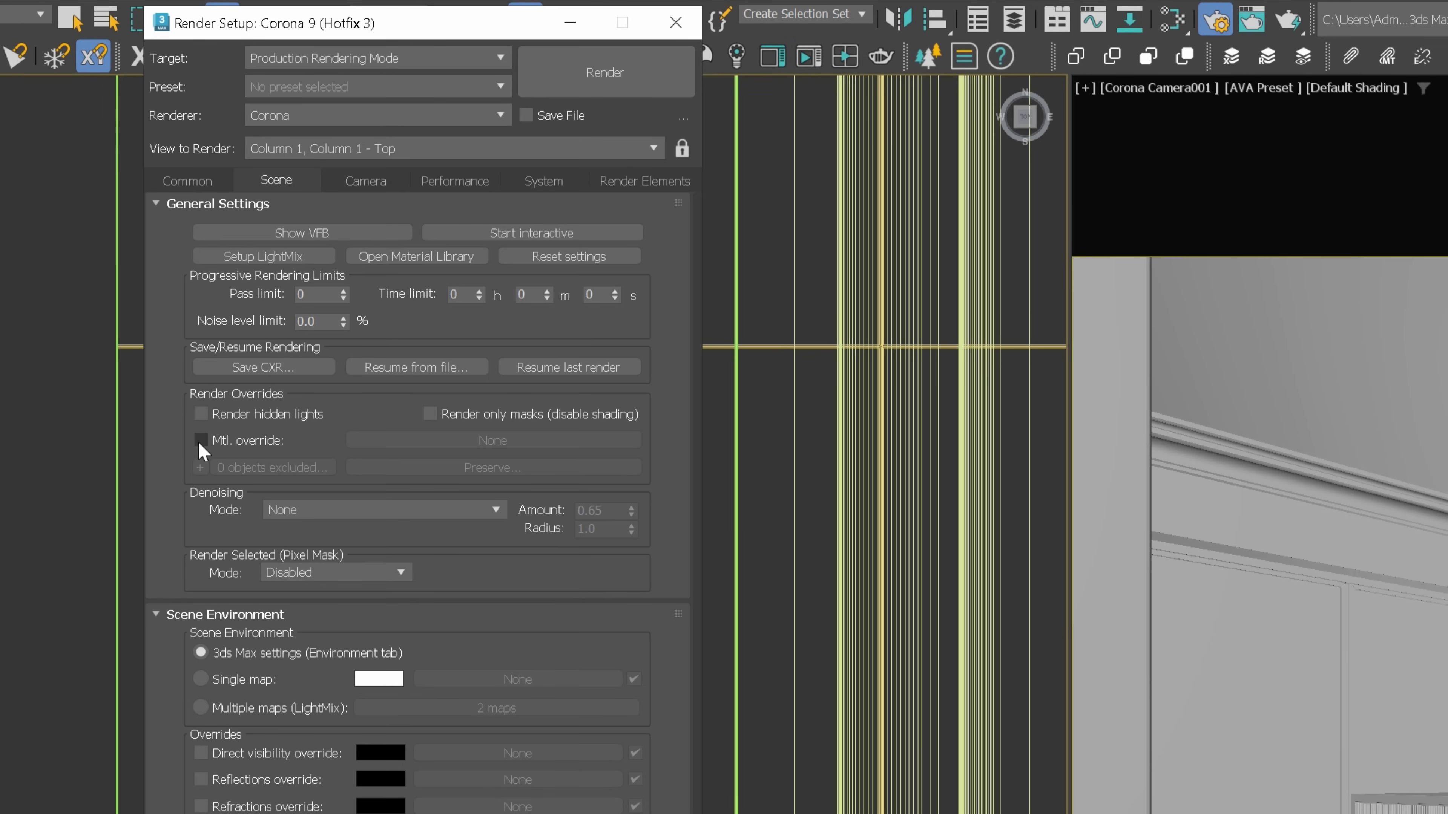
{"action": "left_click", "coordinate": [201, 440]}
{"action": "left_click", "coordinate": [456, 441]}
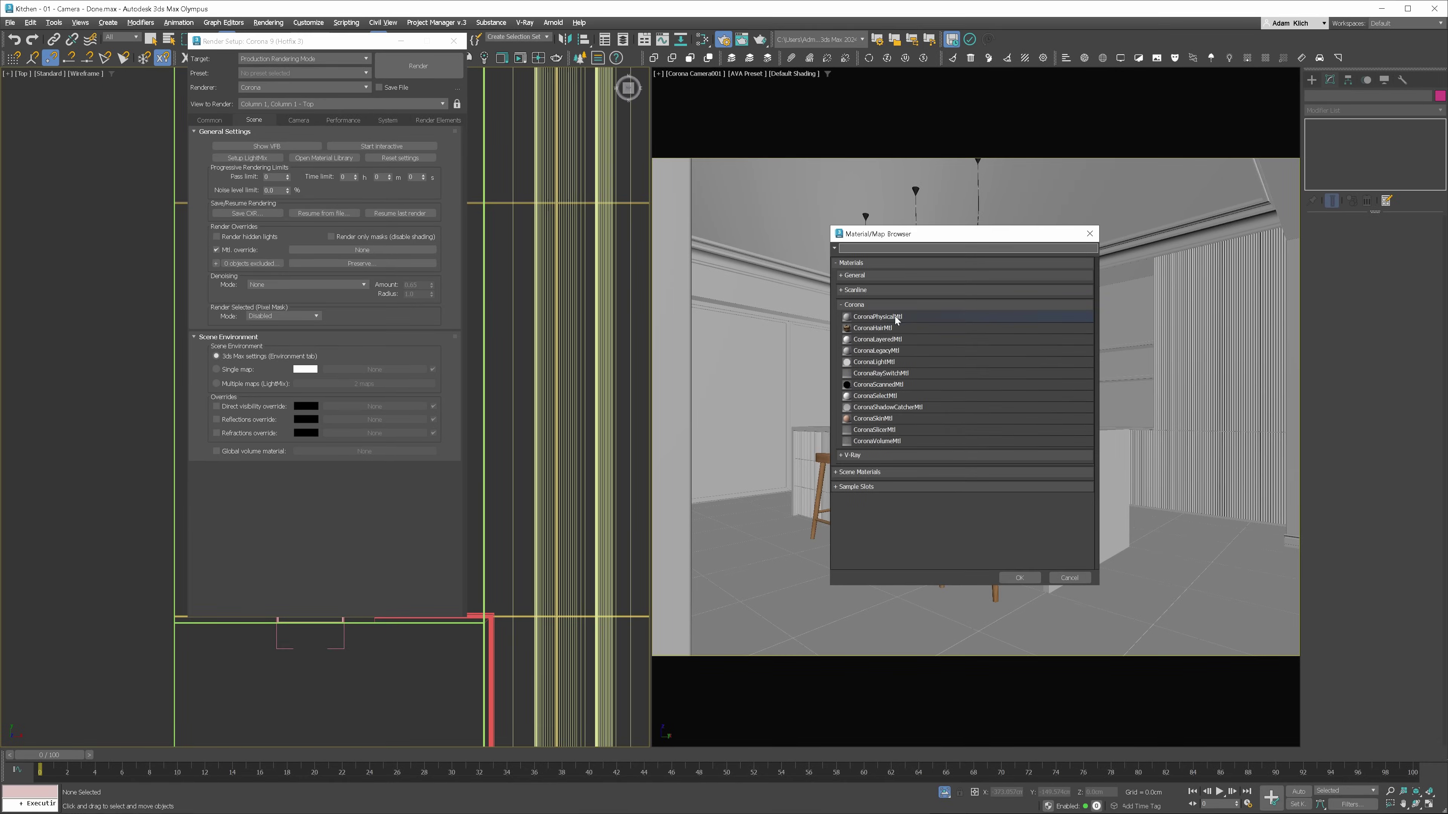
{"action": "double_click", "coordinate": [895, 316]}
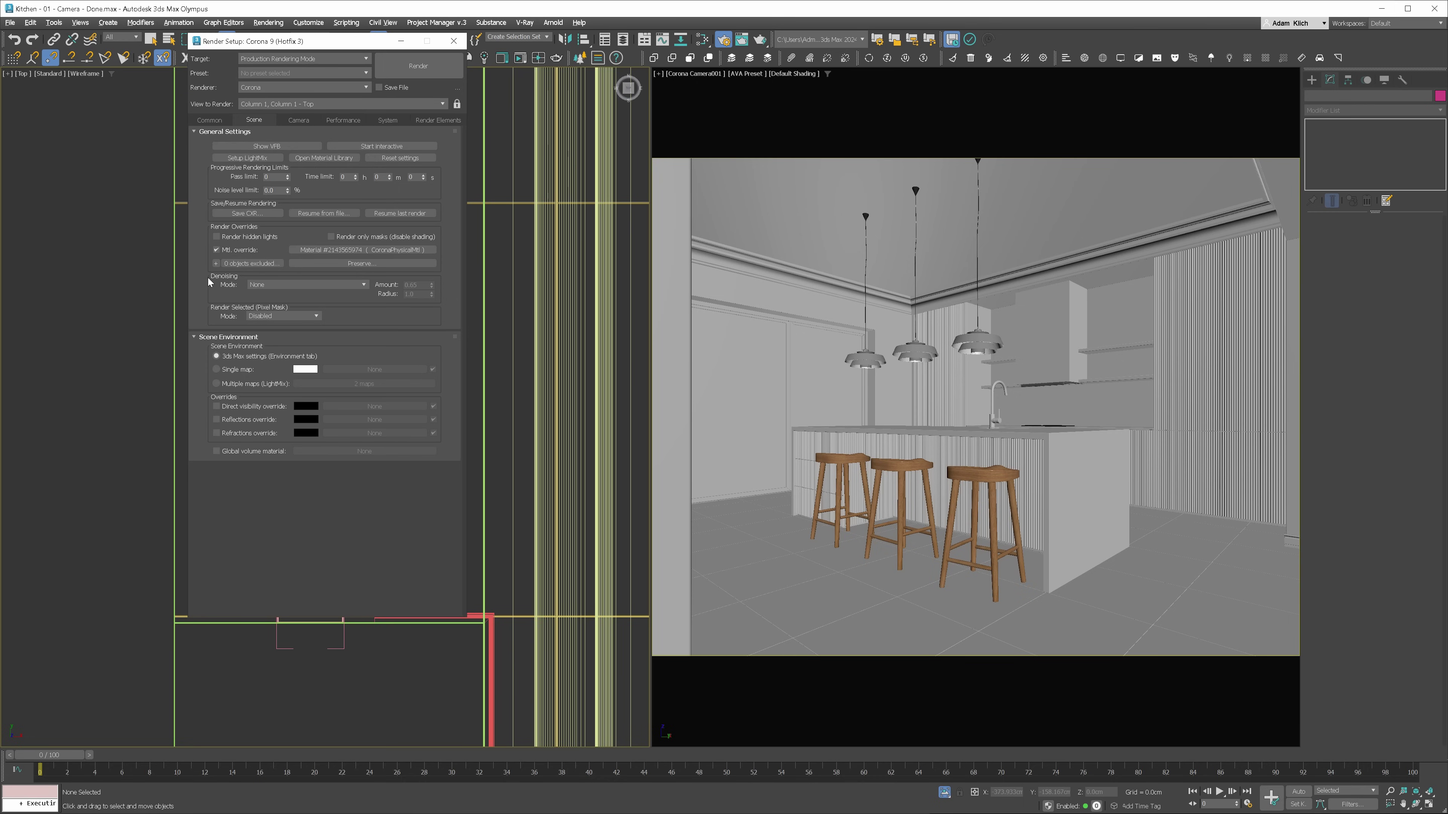
- Create a new CoronaPhysicalMtl for the window objects in the material editor and apply a glass preset to it
{"action": "key", "text": "F3"}
{"action": "middle_click_drag", "start_coordinate": [512, 392], "coordinate": [569, 448], "text": "alt"}
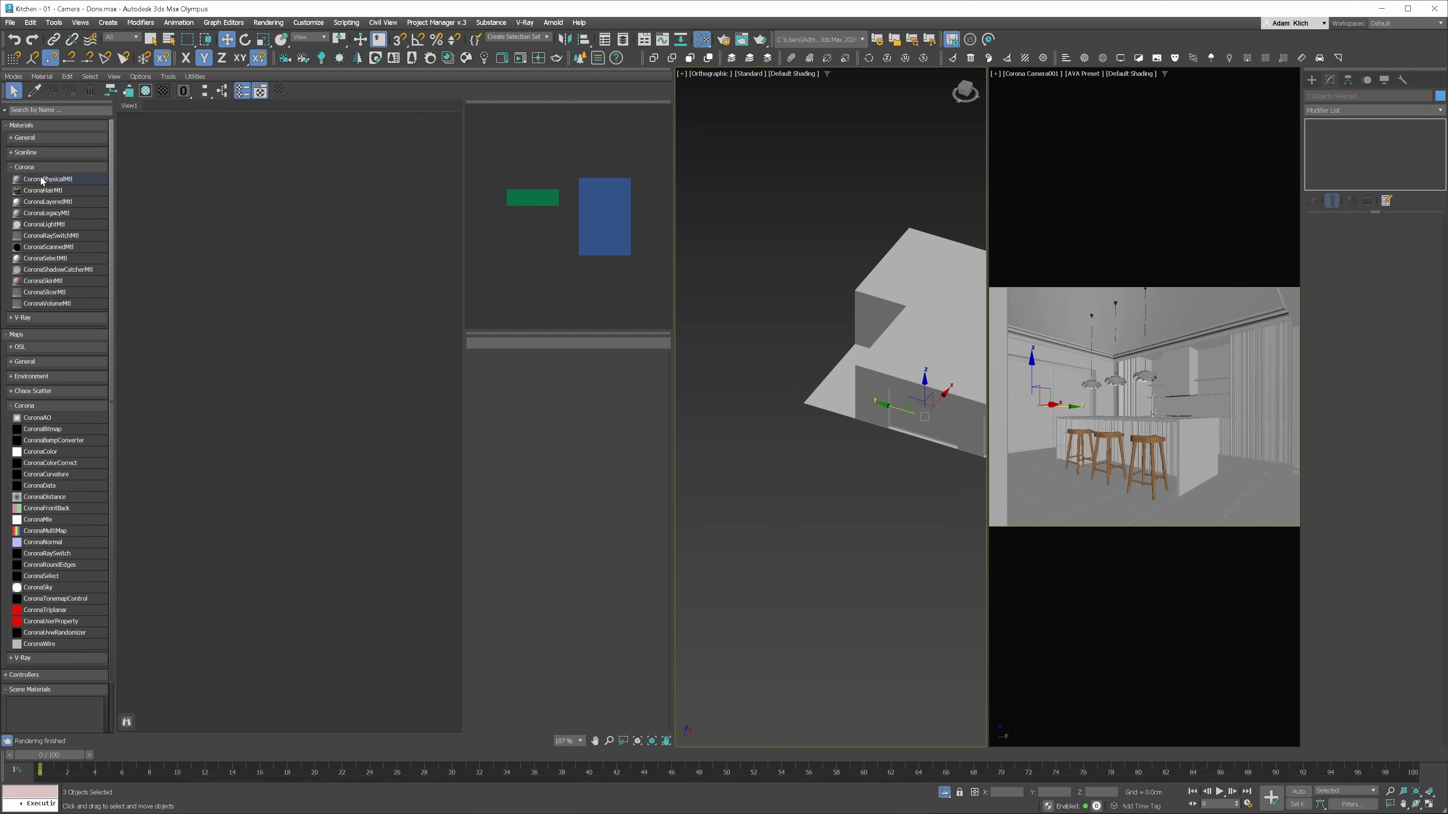
{"action": "left_click_drag", "start_coordinate": [330, 222], "coordinate": [331, 223]}
{"action": "double_click", "coordinate": [371, 231]}
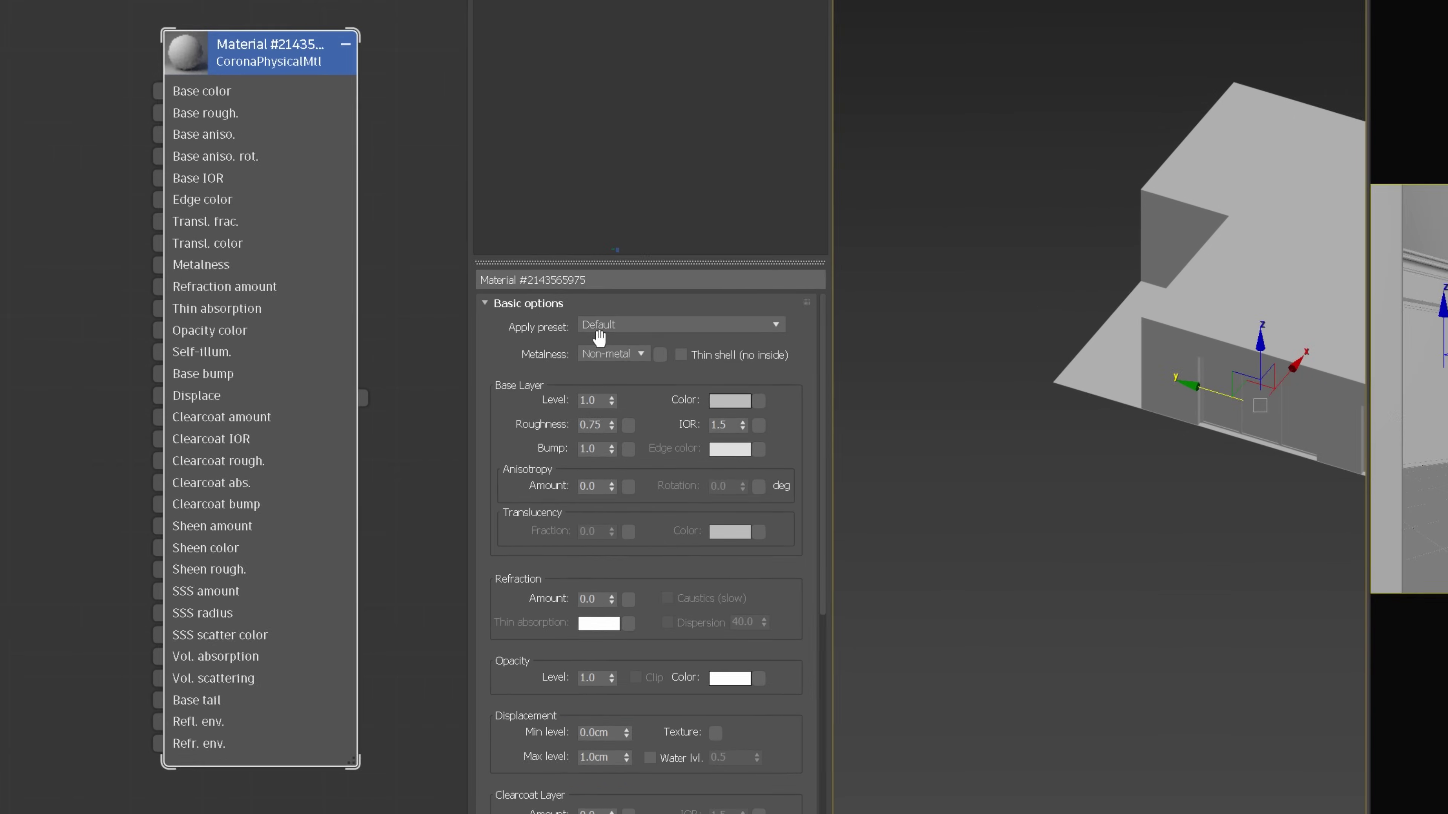
{"action": "left_click", "coordinate": [548, 372]}
{"action": "left_click", "coordinate": [640, 525]}
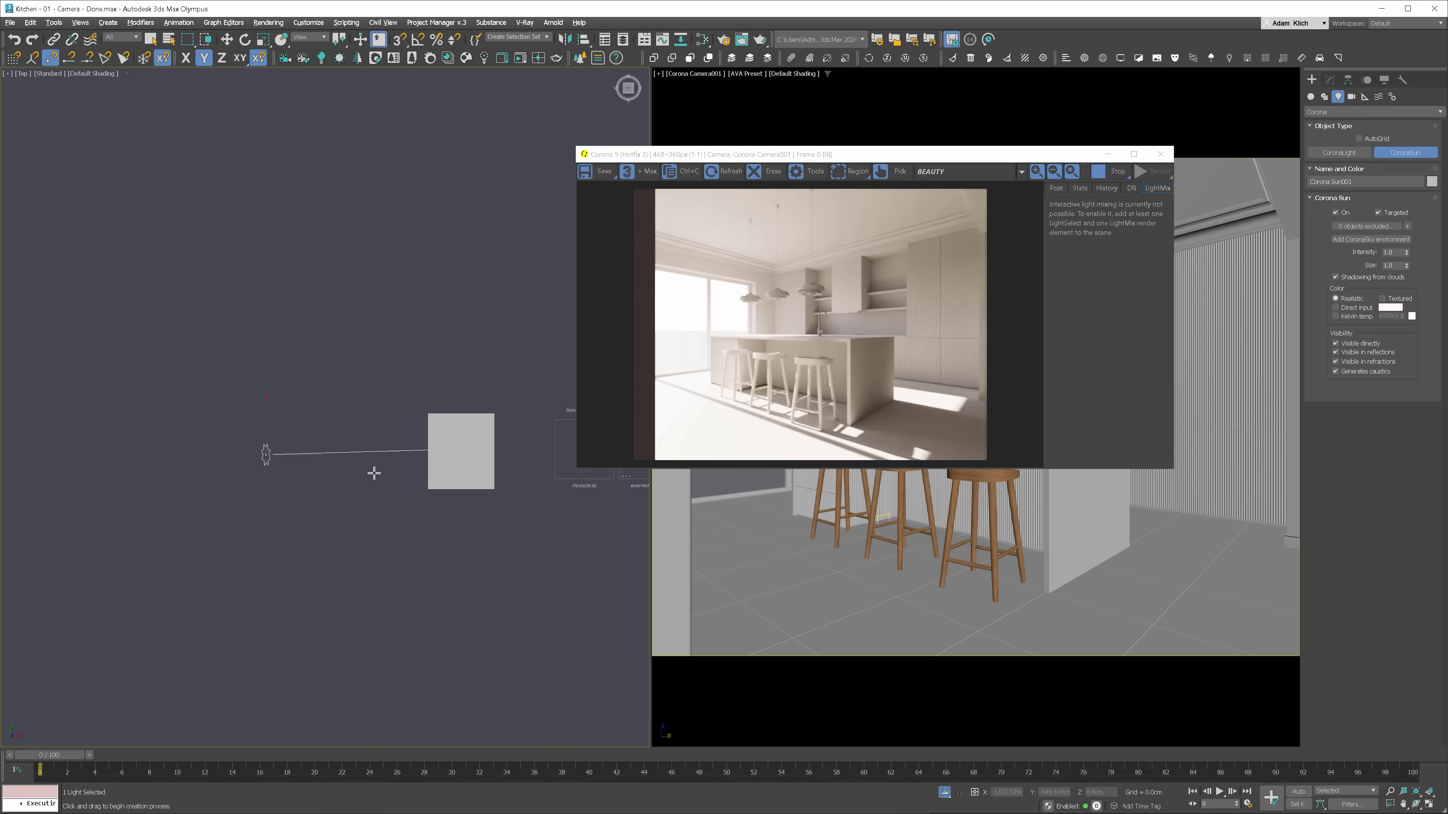
- Reposition the Corona Sun in the top view and set its intensity to 0.5
{"action": "key", "text": "w"}
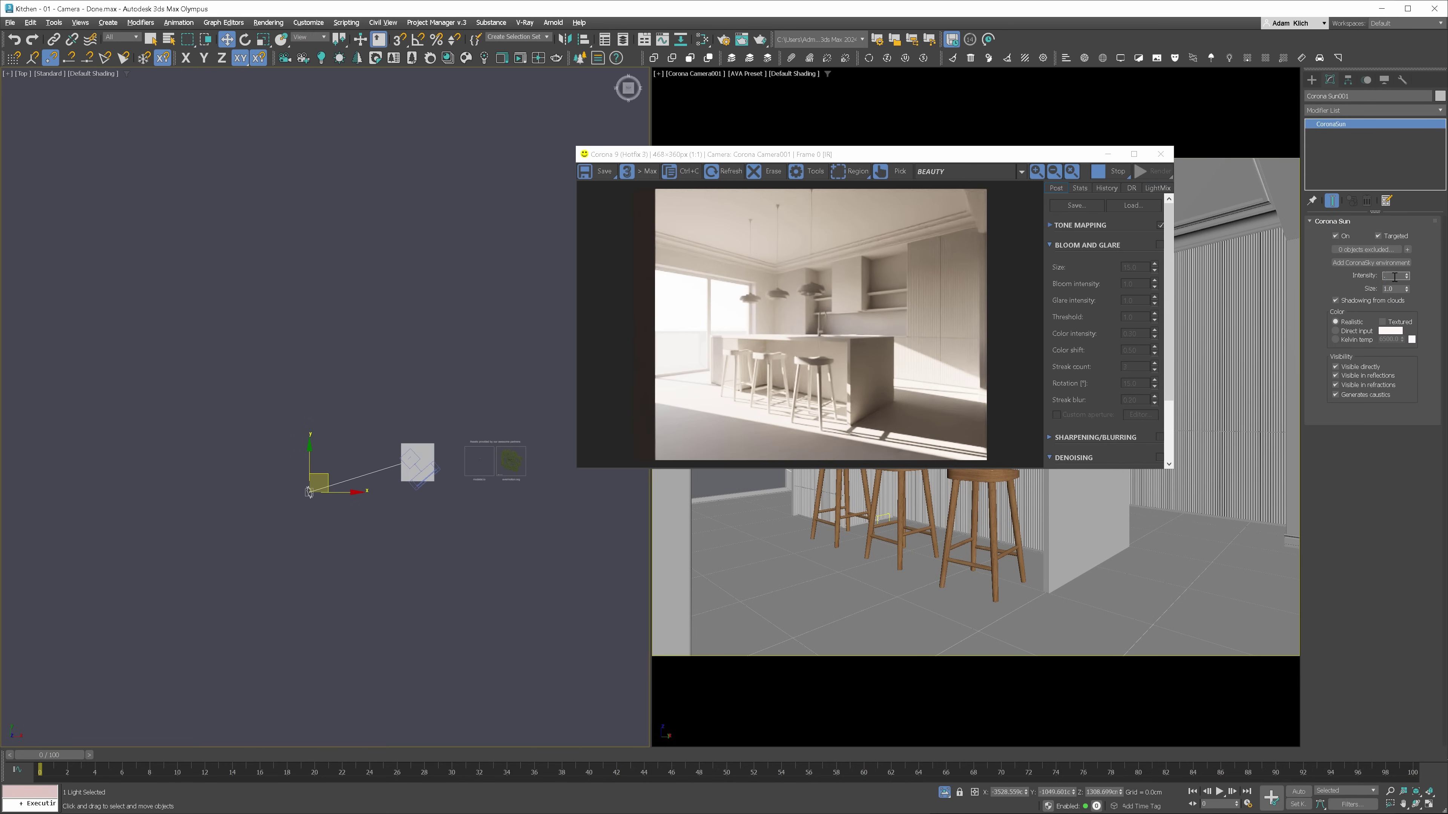
{"action": "type", "text": "0.5"}
{"action": "key", "text": "Tab"}
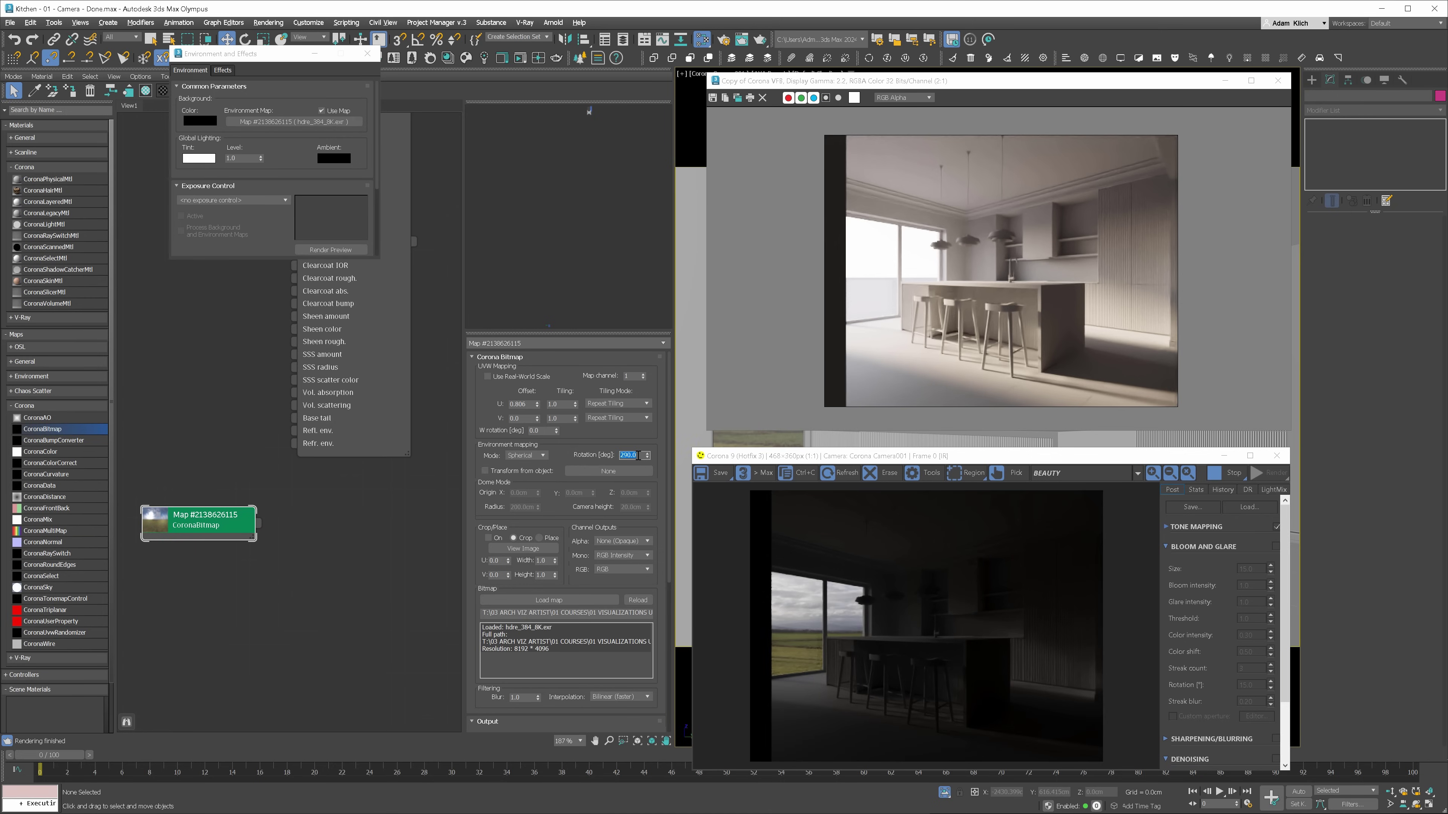
- Set the simple exposure in the frame buffer's tone mapping to 5 and shift the frame buffer window slightly
{"action": "left_click", "coordinate": [1172, 529]}
{"action": "key", "text": "Tab"}
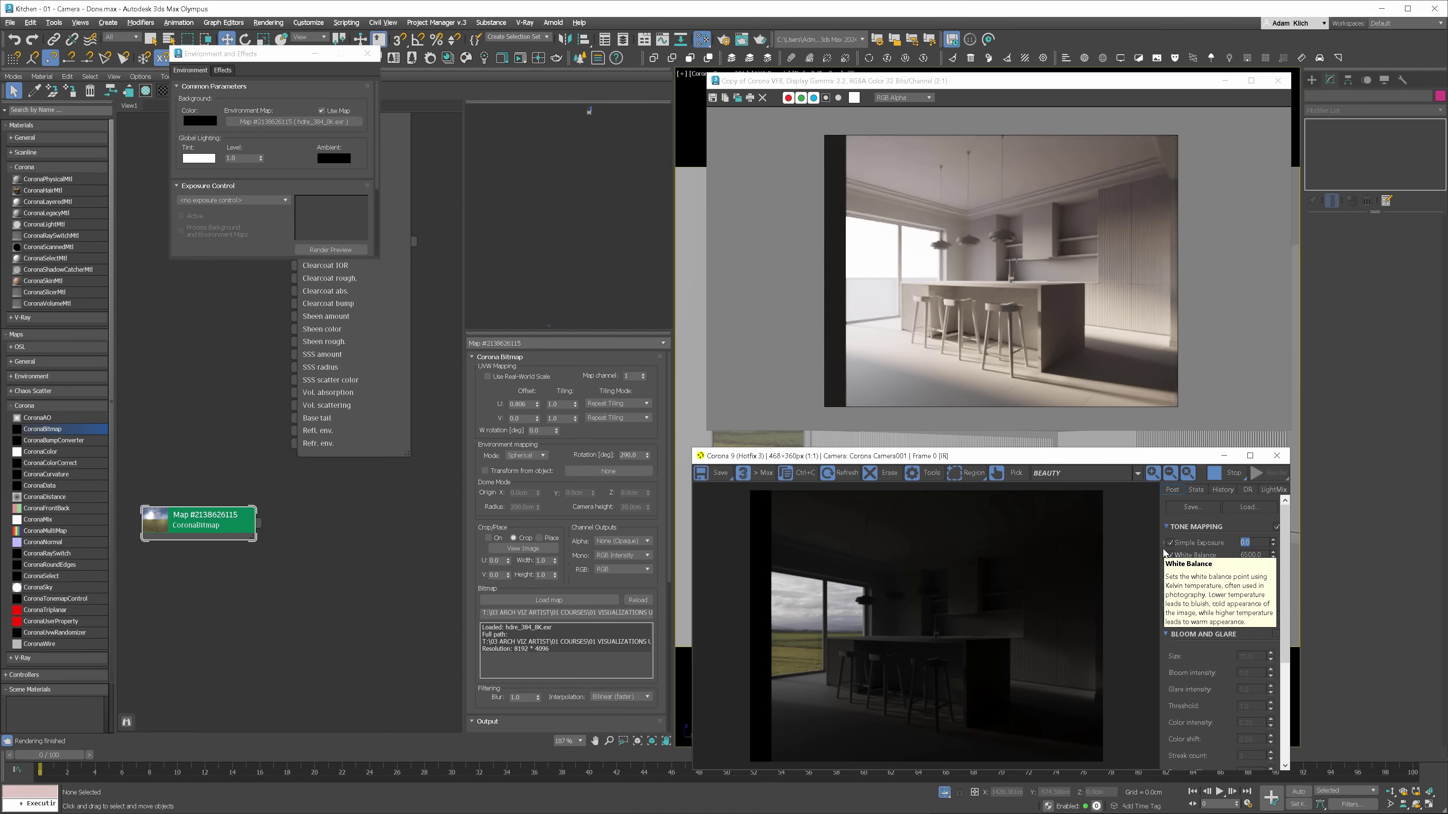
{"action": "type", "text": "5"}
{"action": "key", "text": "Return"}
{"action": "left_click_drag", "start_coordinate": [1044, 455], "coordinate": [1051, 431]}
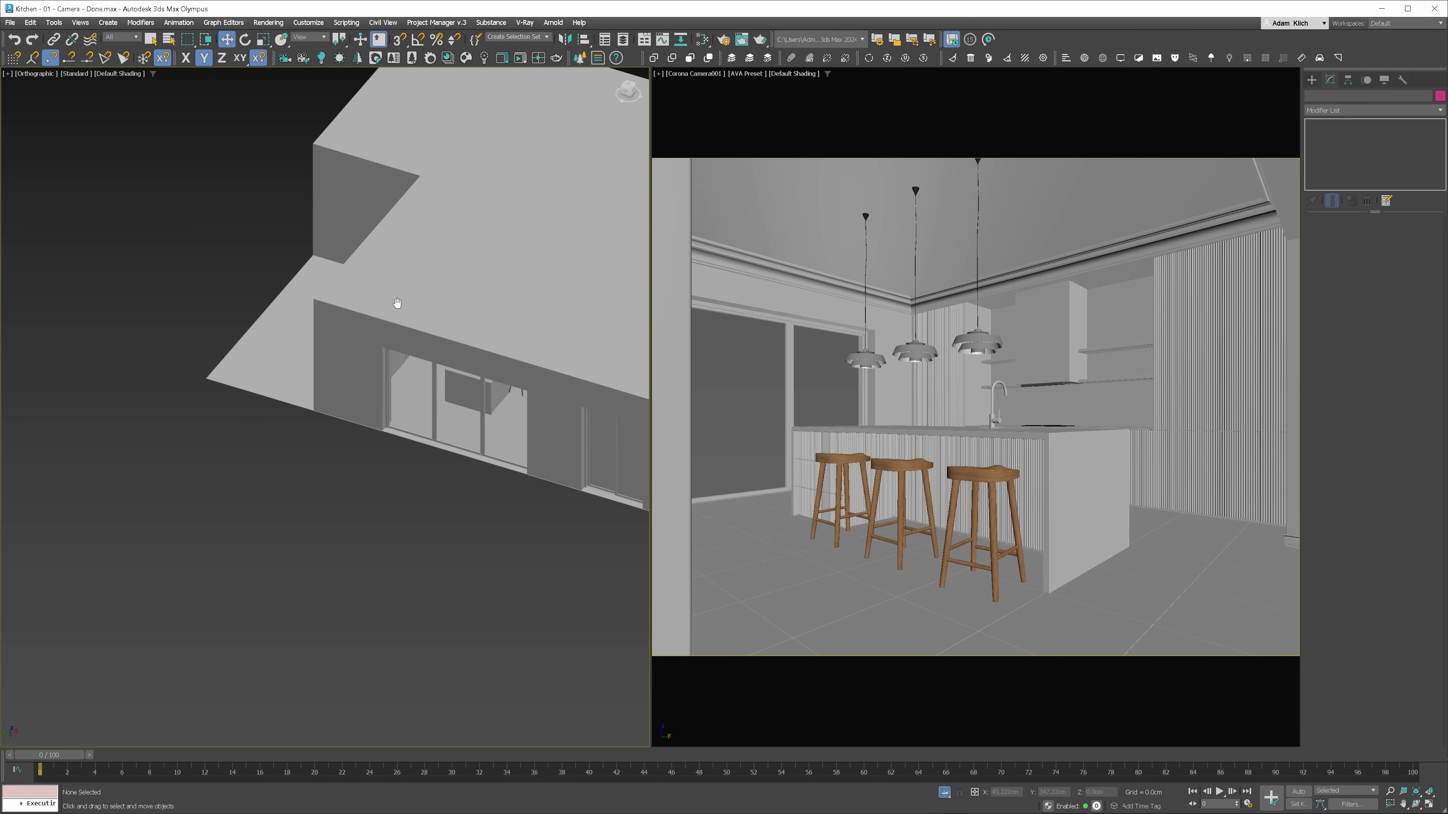
- Assign a CoronaSky map as the scene's environment map and close the environment settings
{"action": "key", "text": "8"}
{"action": "left_click", "coordinate": [320, 122]}
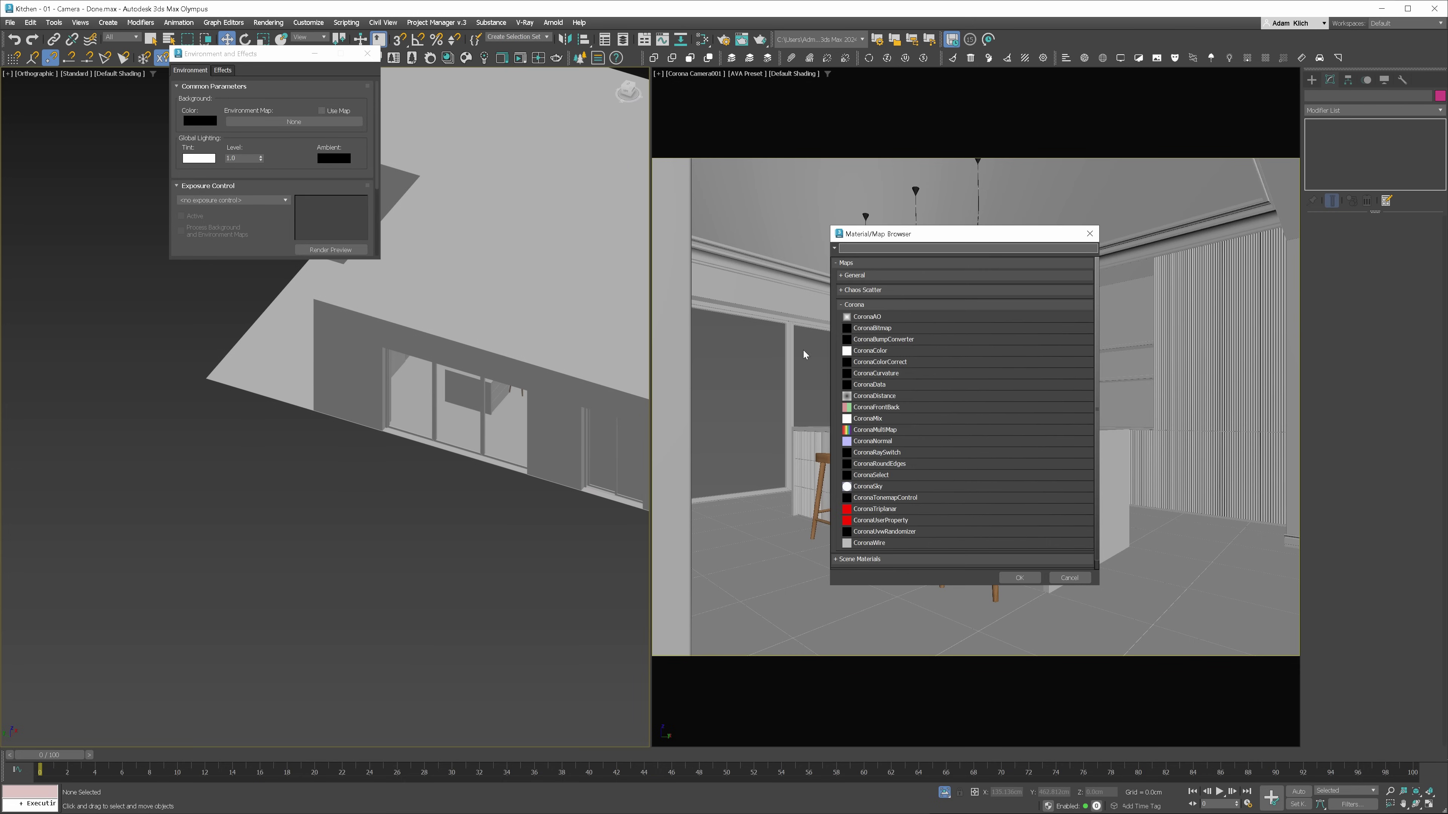
{"action": "double_click", "coordinate": [882, 486]}
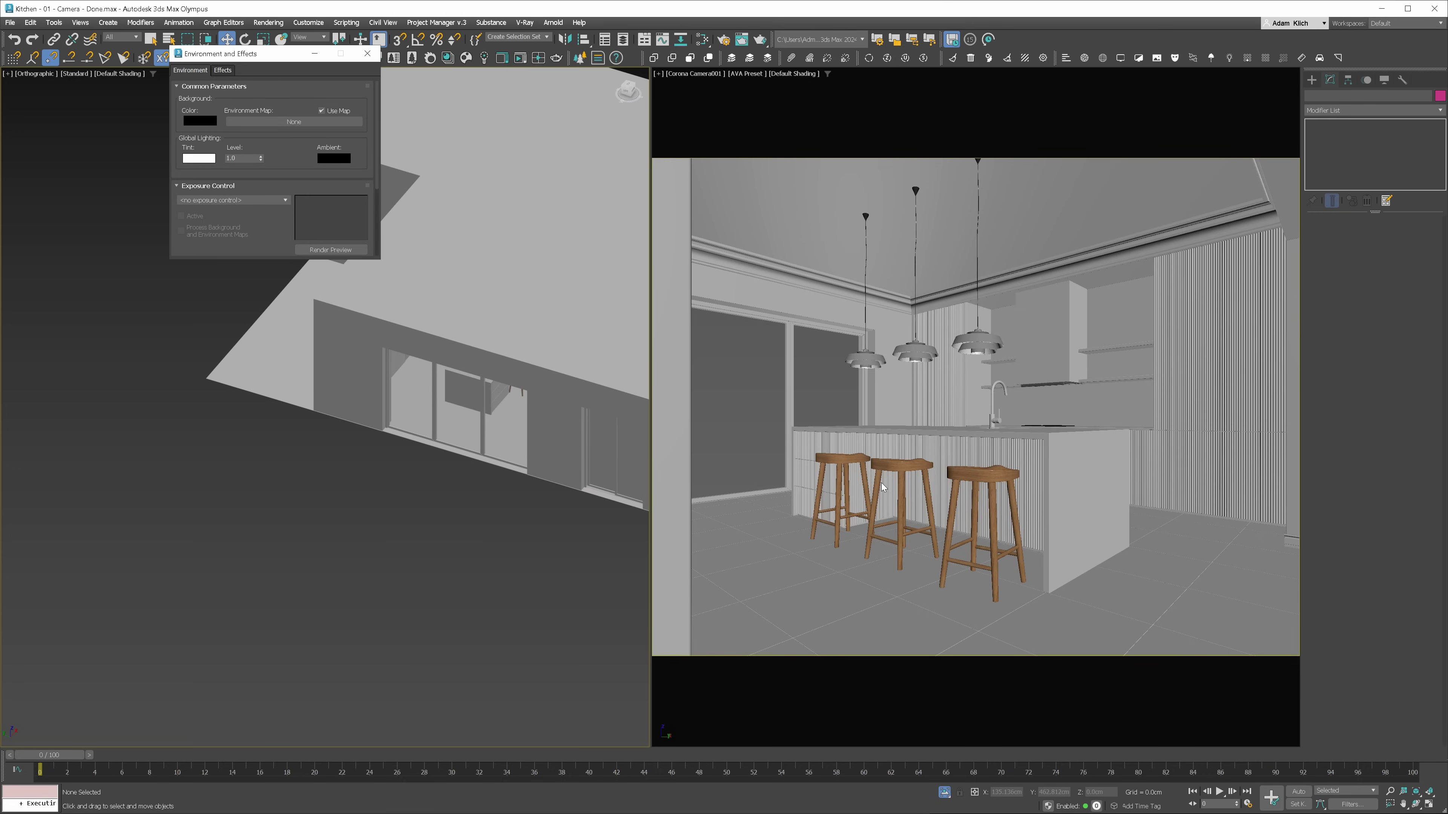
{"action": "left_click", "coordinate": [367, 53]}
- Start an interactive render of the Corona camera view and move the frame buffer clear of the orthographic view
{"action": "scroll", "coordinate": [456, 342], "scroll_direction": "down", "scroll_amount": 5}
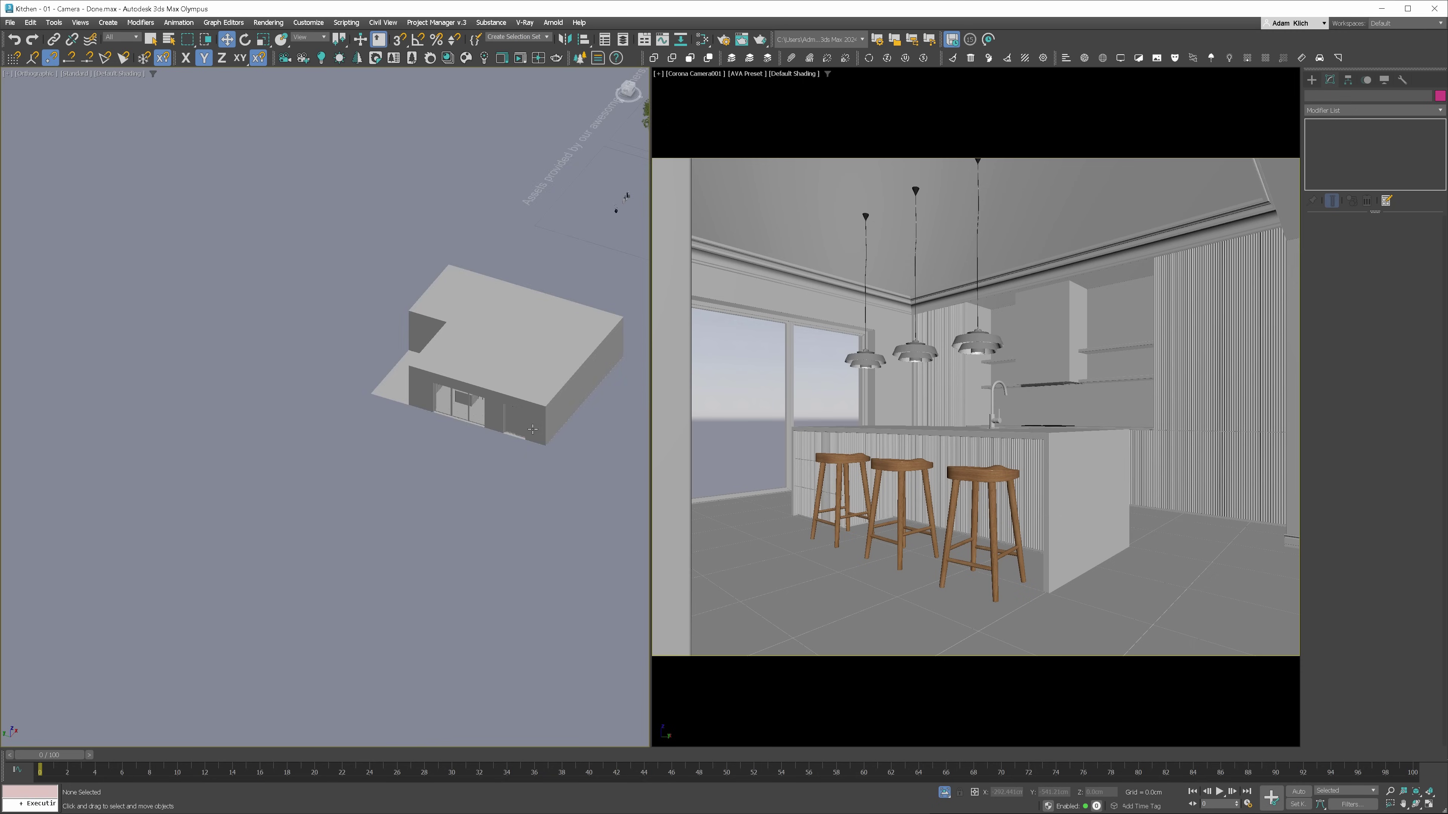
{"action": "middle_click_drag", "start_coordinate": [627, 214], "coordinate": [513, 205], "text": "alt"}
{"action": "right_click", "coordinate": [911, 412]}
{"action": "left_click", "coordinate": [888, 392]}
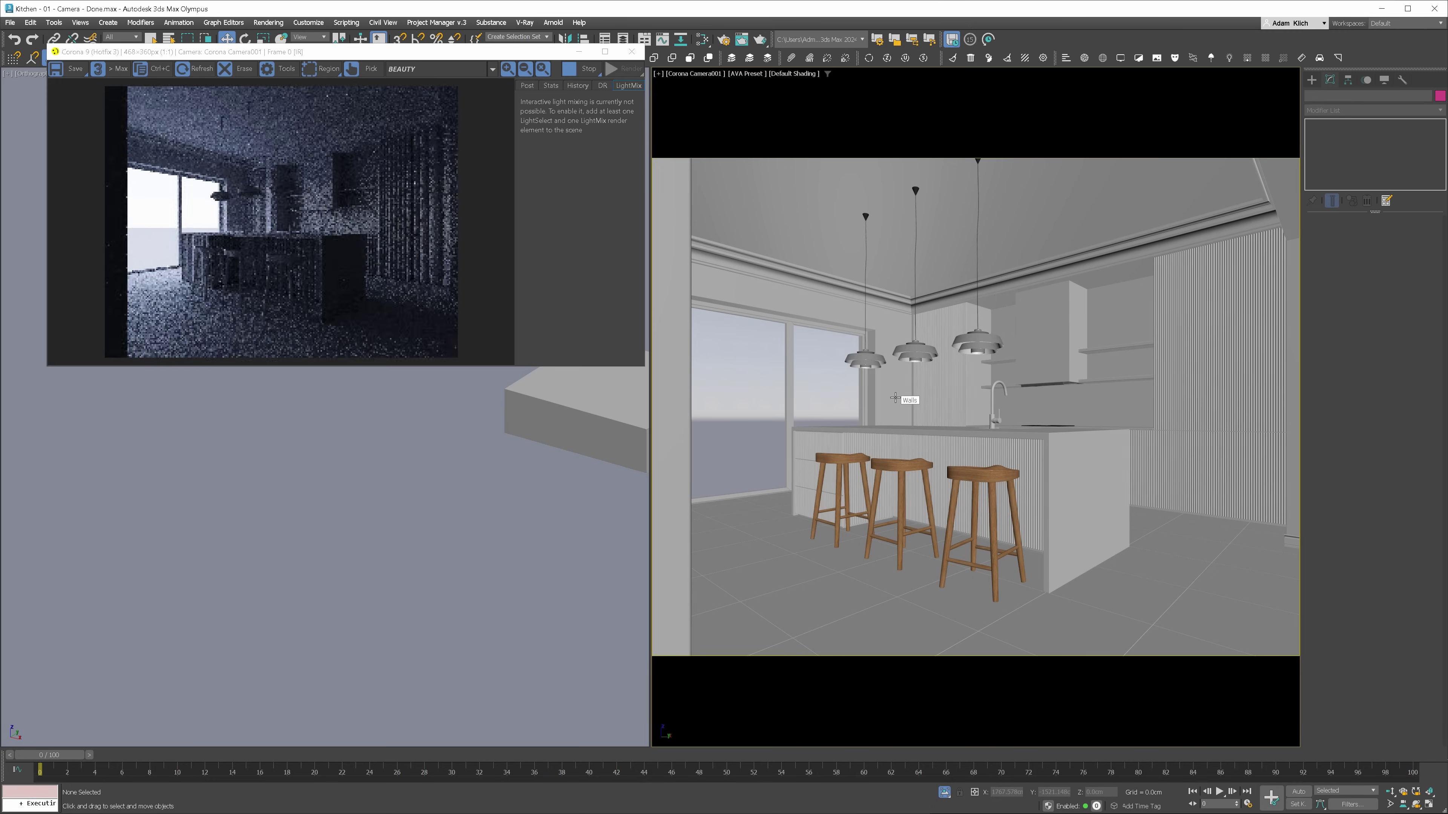
{"action": "left_click_drag", "start_coordinate": [542, 55], "coordinate": [1069, 157]}
- Create a targeted Corona Sun outside the window side of the house, aim it at the building and raise it above ground
{"action": "left_click", "coordinate": [1311, 80]}
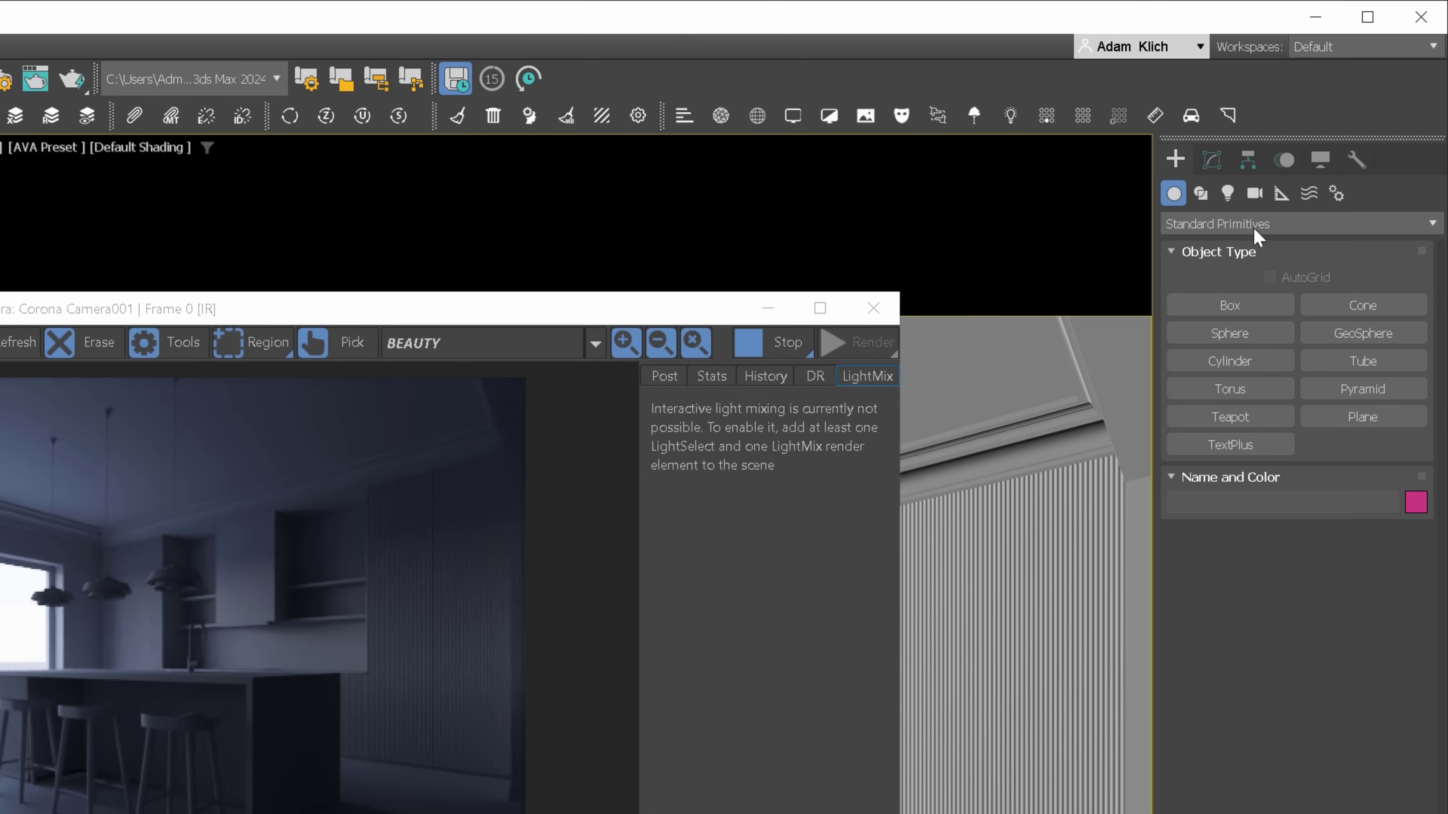
{"action": "left_click", "coordinate": [1228, 193]}
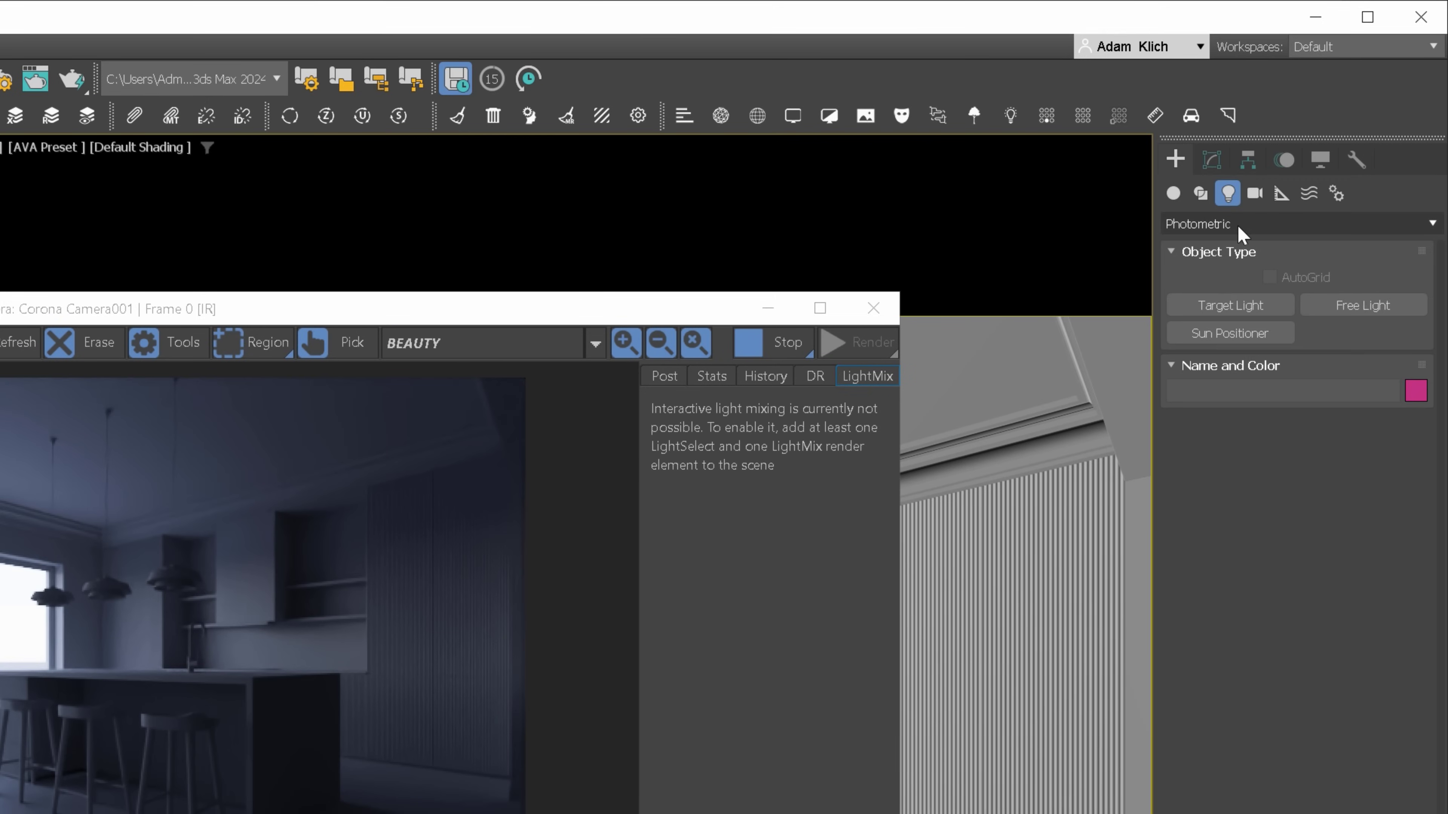
{"action": "left_click", "coordinate": [1220, 223]}
{"action": "left_click", "coordinate": [1206, 292]}
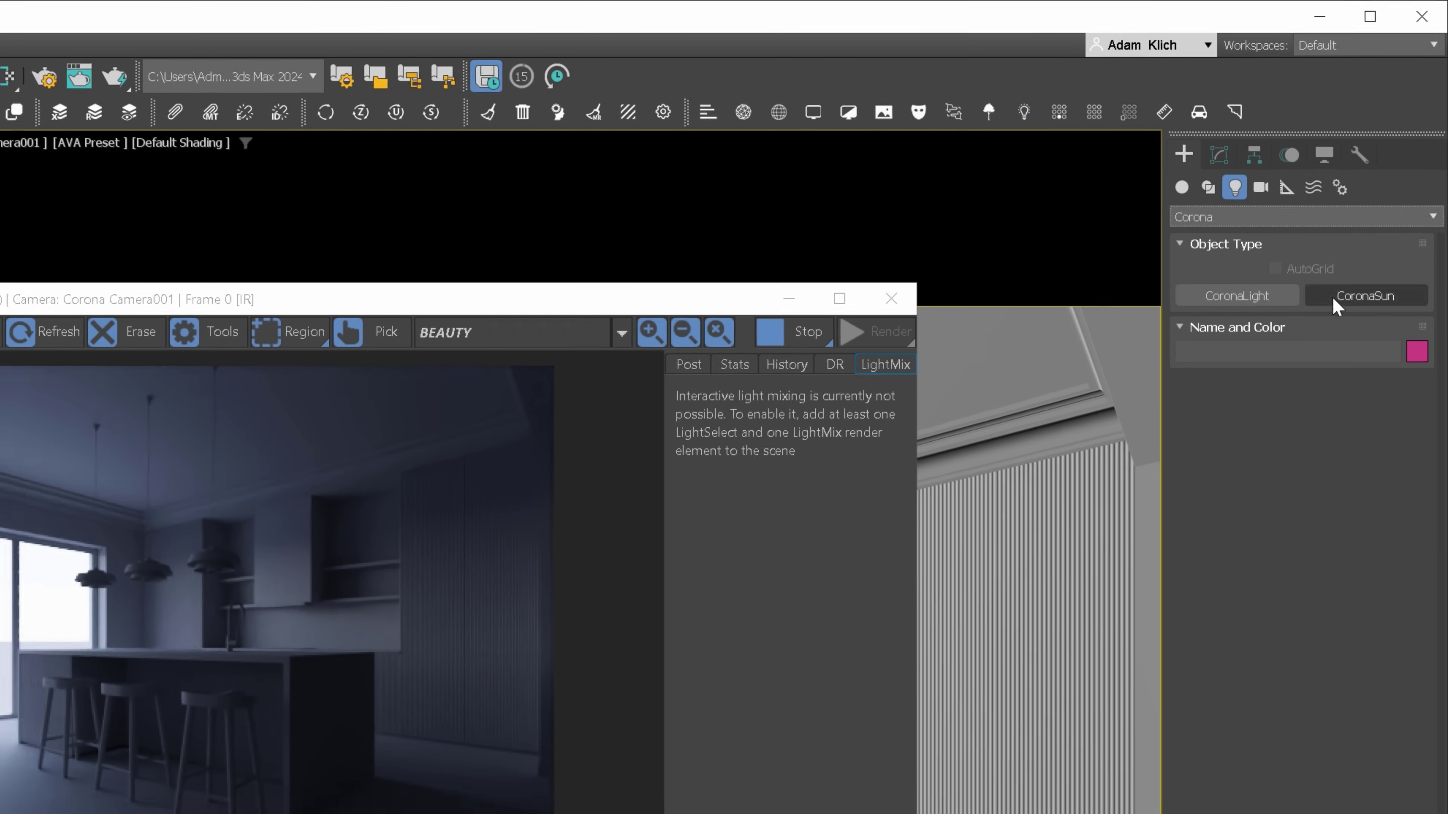
{"action": "left_click", "coordinate": [1336, 308]}
{"action": "left_click", "coordinate": [322, 552]}
{"action": "left_click_drag", "start_coordinate": [379, 485], "coordinate": [392, 470]}
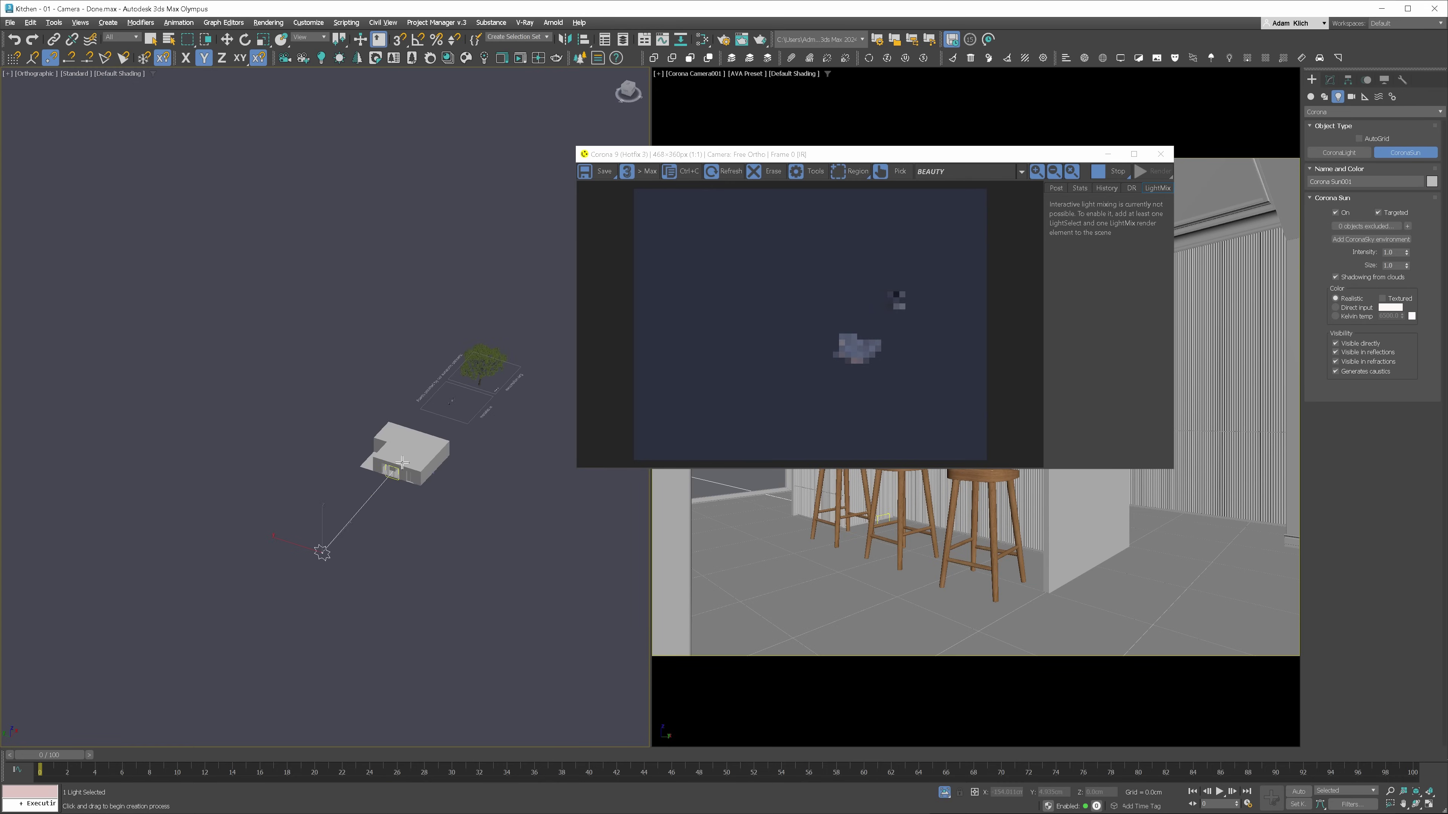
{"action": "left_click", "coordinate": [427, 433]}
- Lock the view to render to Corona Camera001 in the render setup and close it
{"action": "left_click", "coordinate": [863, 114]}
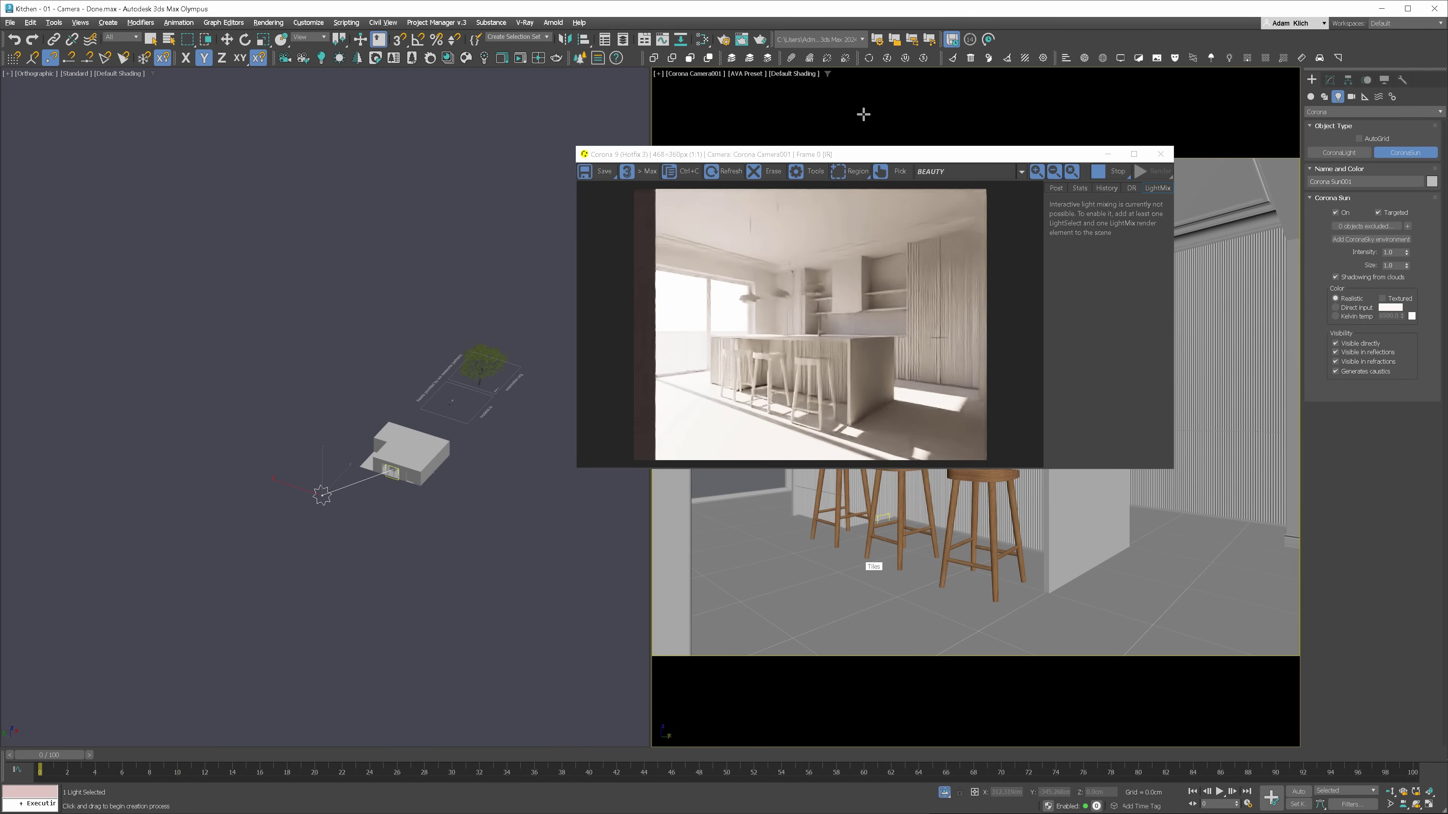
{"action": "left_click", "coordinate": [724, 39]}
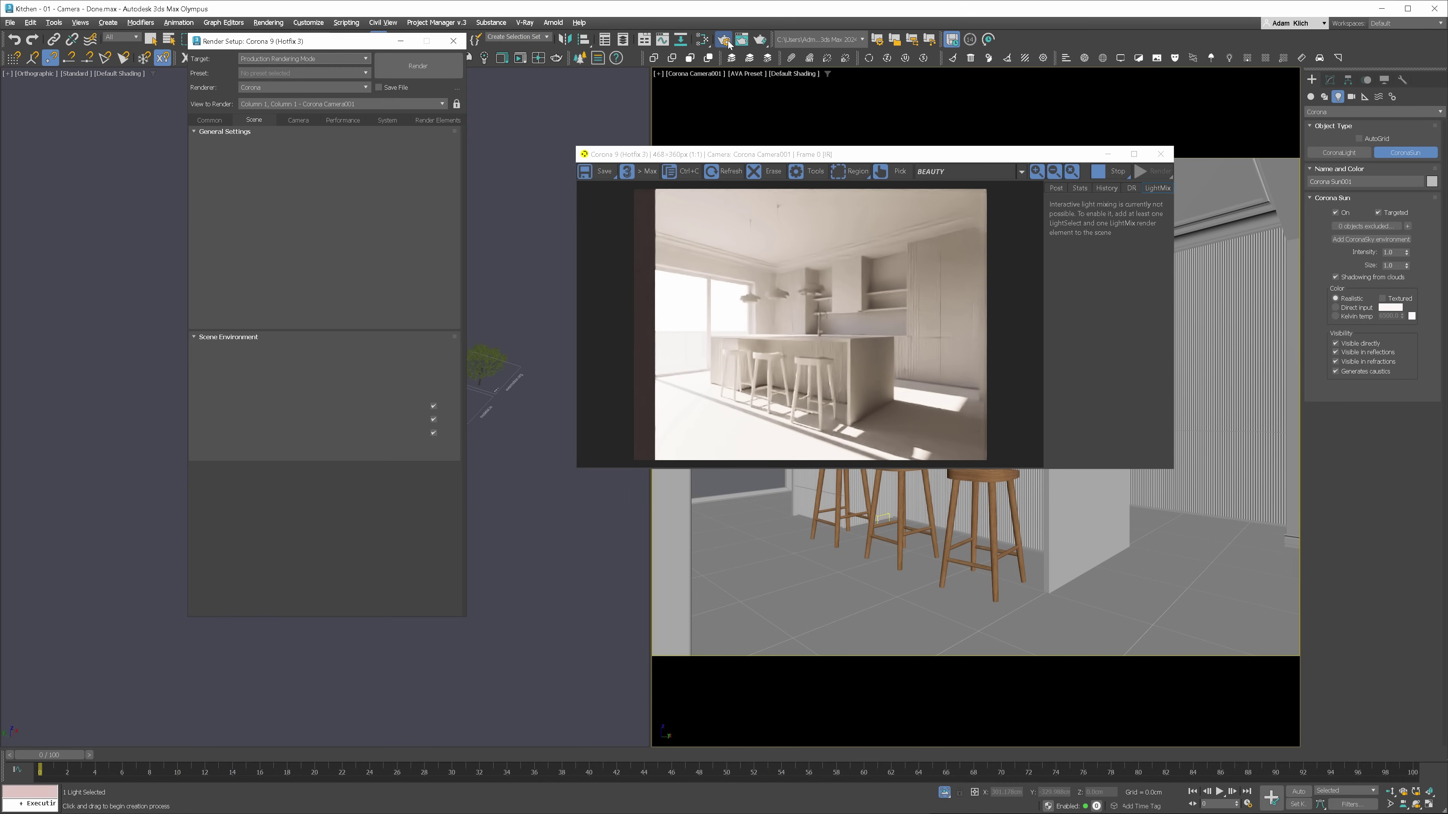
{"action": "left_click", "coordinate": [217, 122]}
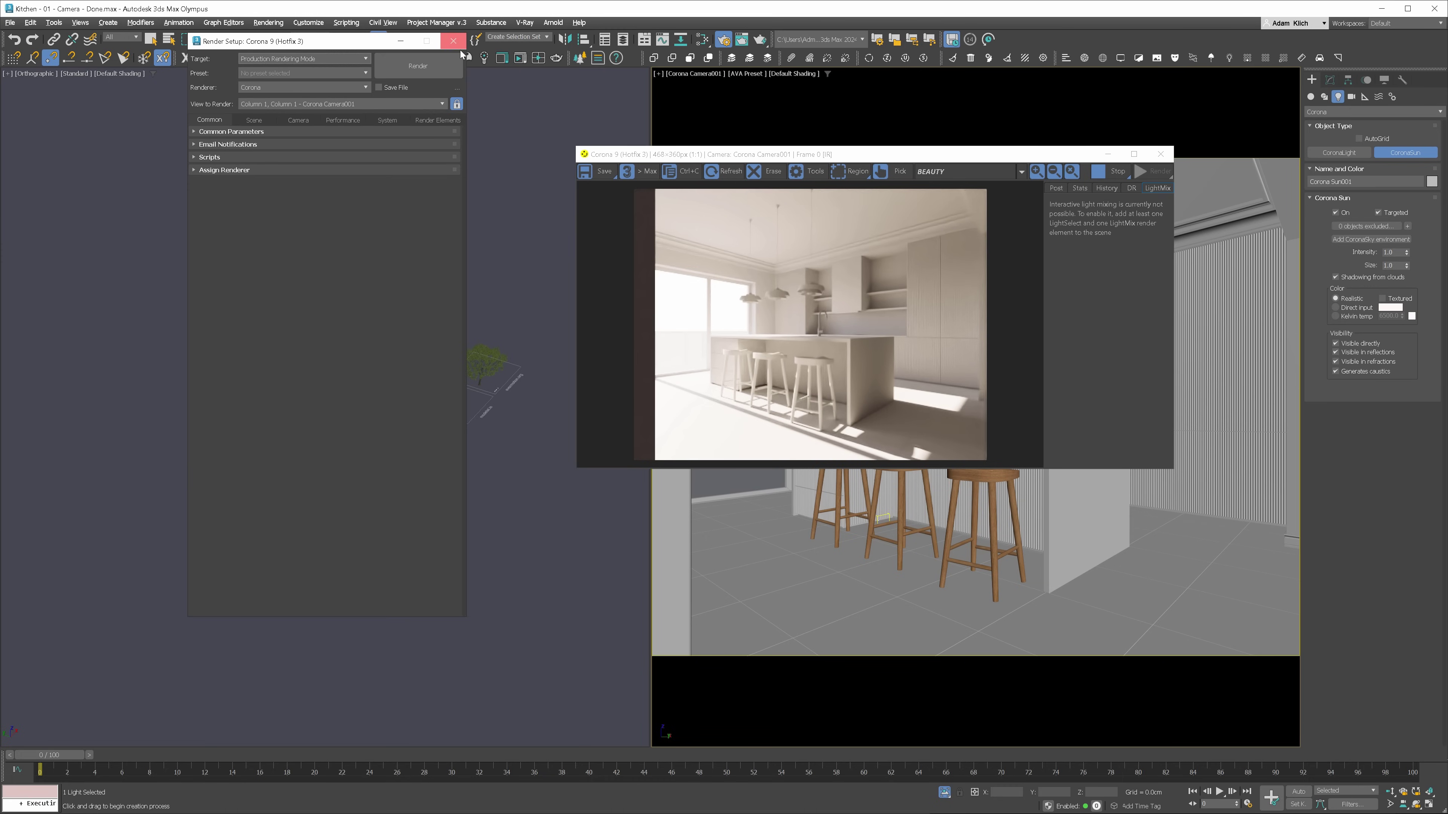
{"action": "key", "text": "Escape"}
- Switch the working view to the top view and move the Corona Sun so light enters the windows at an angle
{"action": "middle_click", "coordinate": [349, 489]}
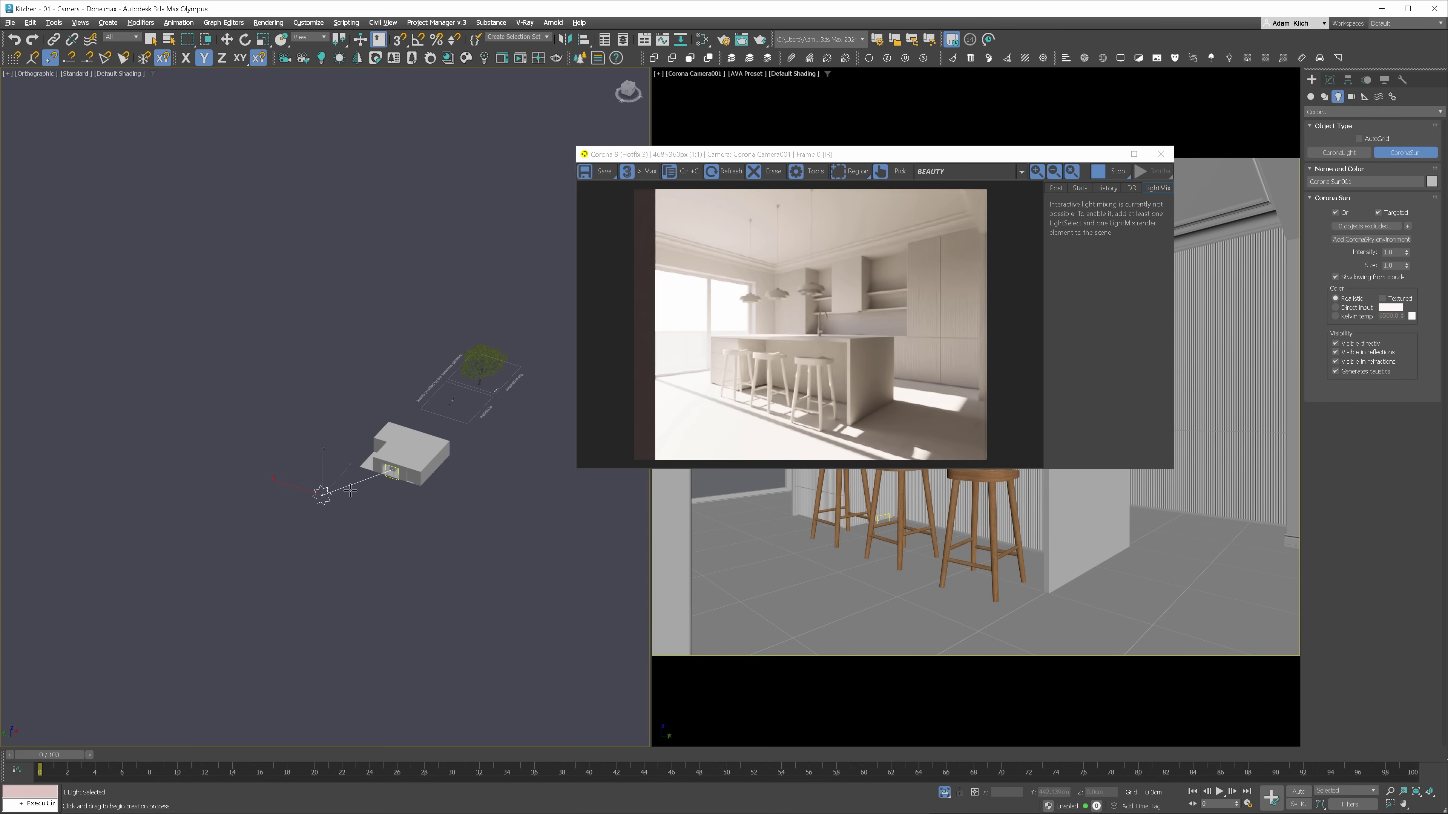
{"action": "middle_click_drag", "start_coordinate": [349, 489], "coordinate": [345, 479]}
{"action": "key", "text": "t"}
{"action": "scroll", "coordinate": [362, 478], "scroll_direction": "down", "scroll_amount": 7}
{"action": "key", "text": "w"}
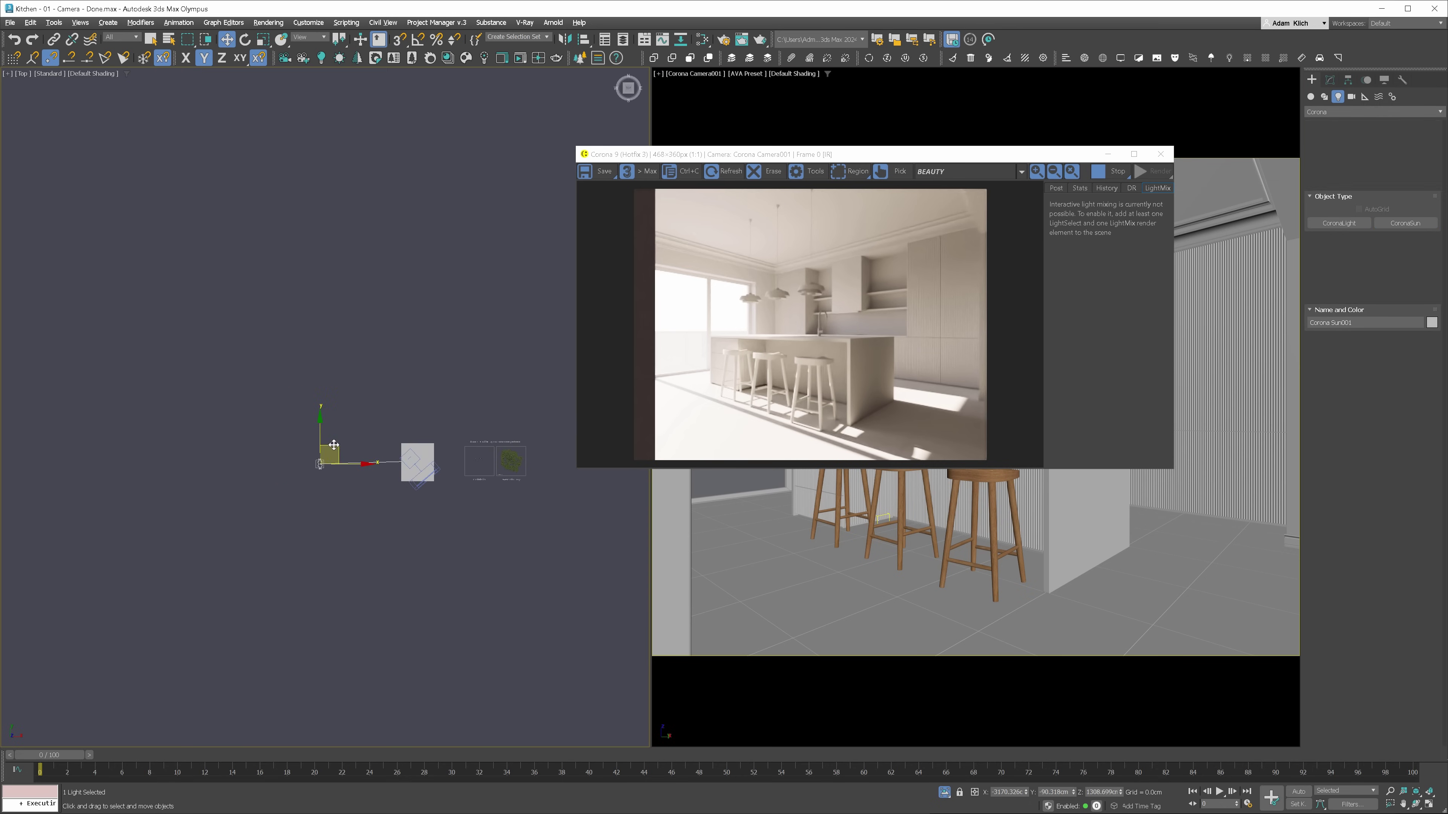
{"action": "left_click_drag", "start_coordinate": [325, 469], "coordinate": [324, 469]}
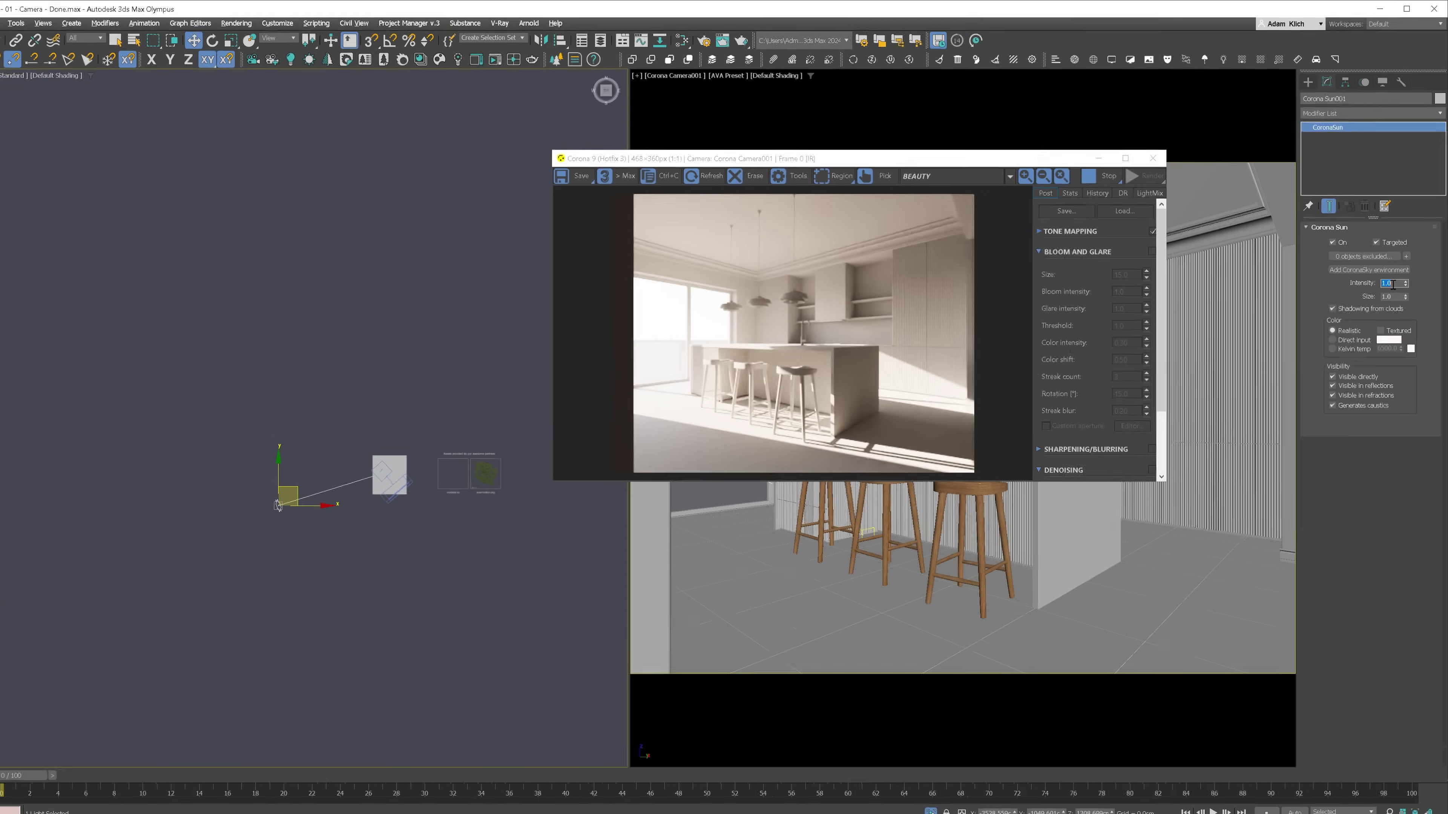
- Set the Corona Sun's intensity to 0.5 and raise its size to 10 and finally to 20
{"action": "double_click", "coordinate": [1393, 285]}
{"action": "type", "text": "0.5"}
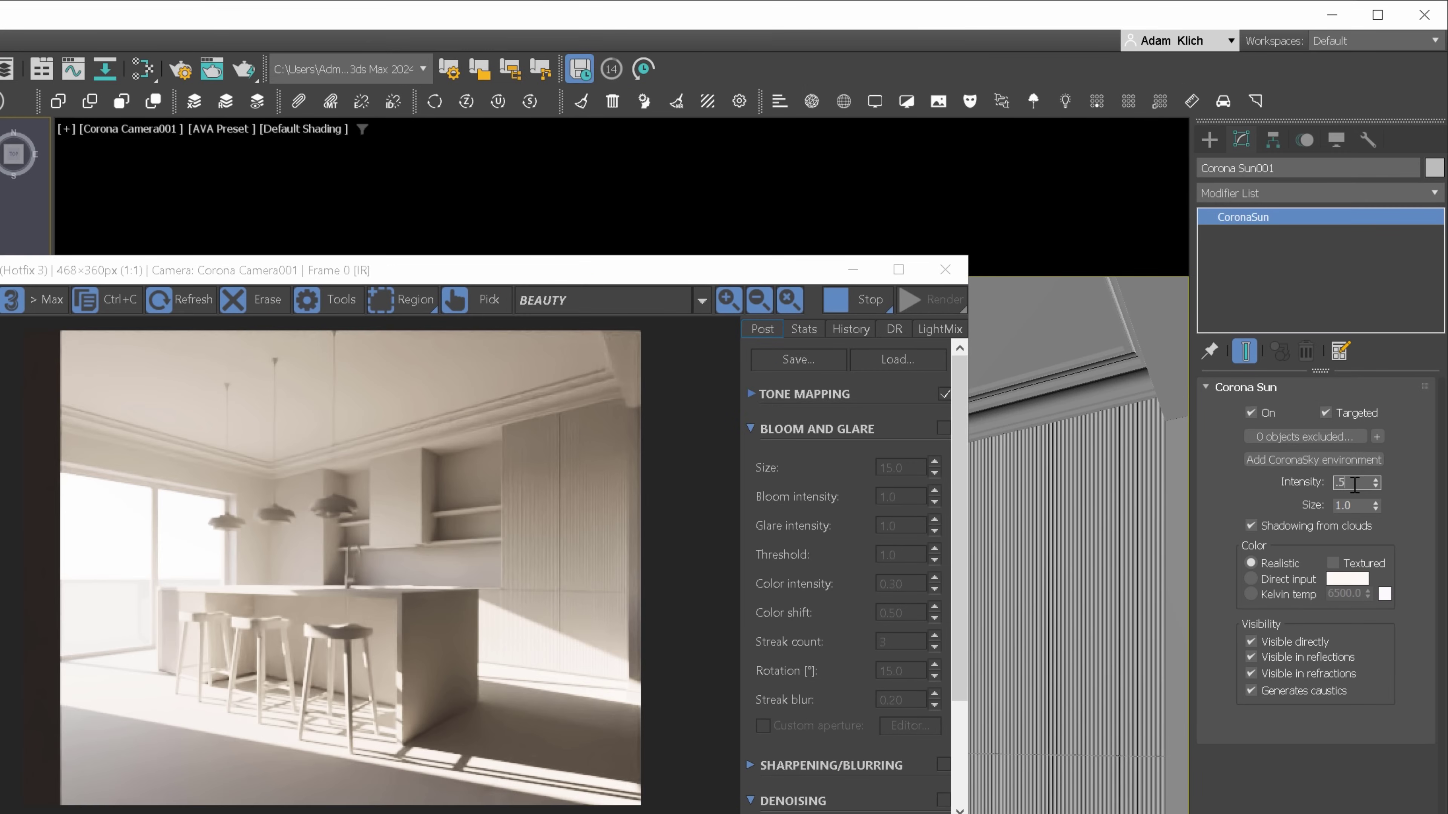
{"action": "key", "text": "Return"}
{"action": "type", "text": "10"}
{"action": "key", "text": "Return"}
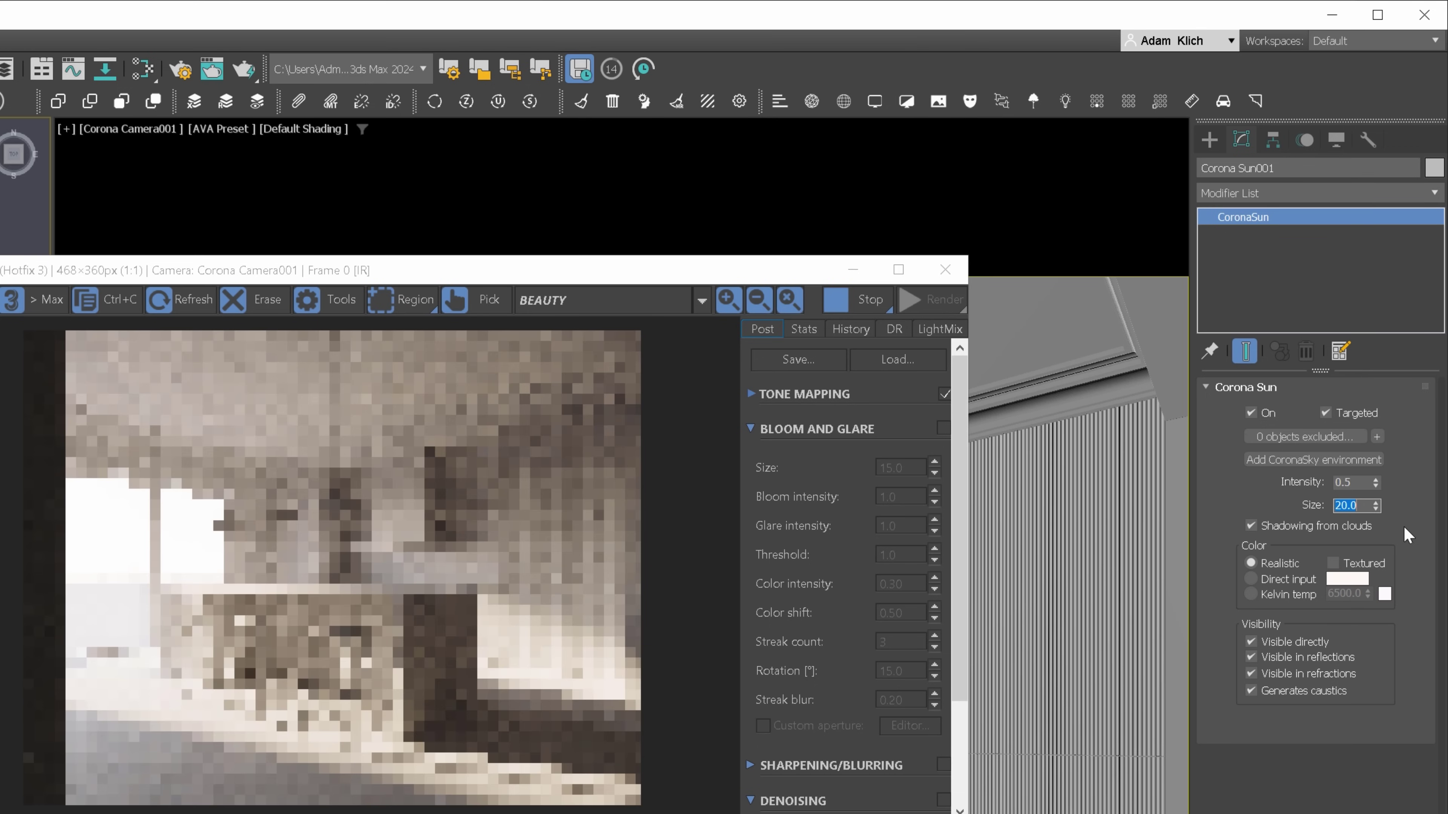
- Lower the Corona Sun's intensity to 0.3
{"action": "double_click", "coordinate": [1356, 483]}
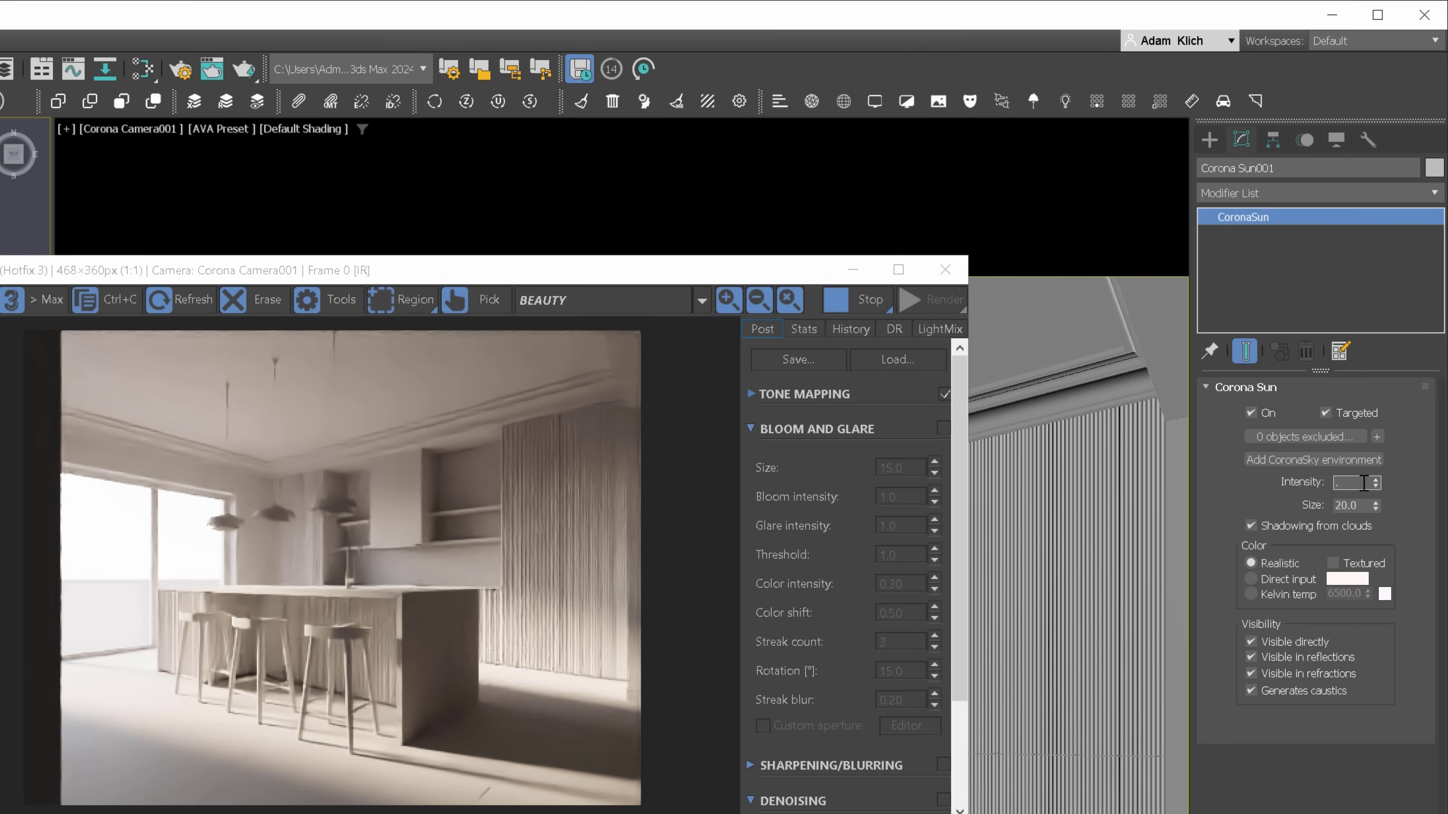
{"action": "type", "text": "0.3"}
{"action": "key", "text": "Return"}
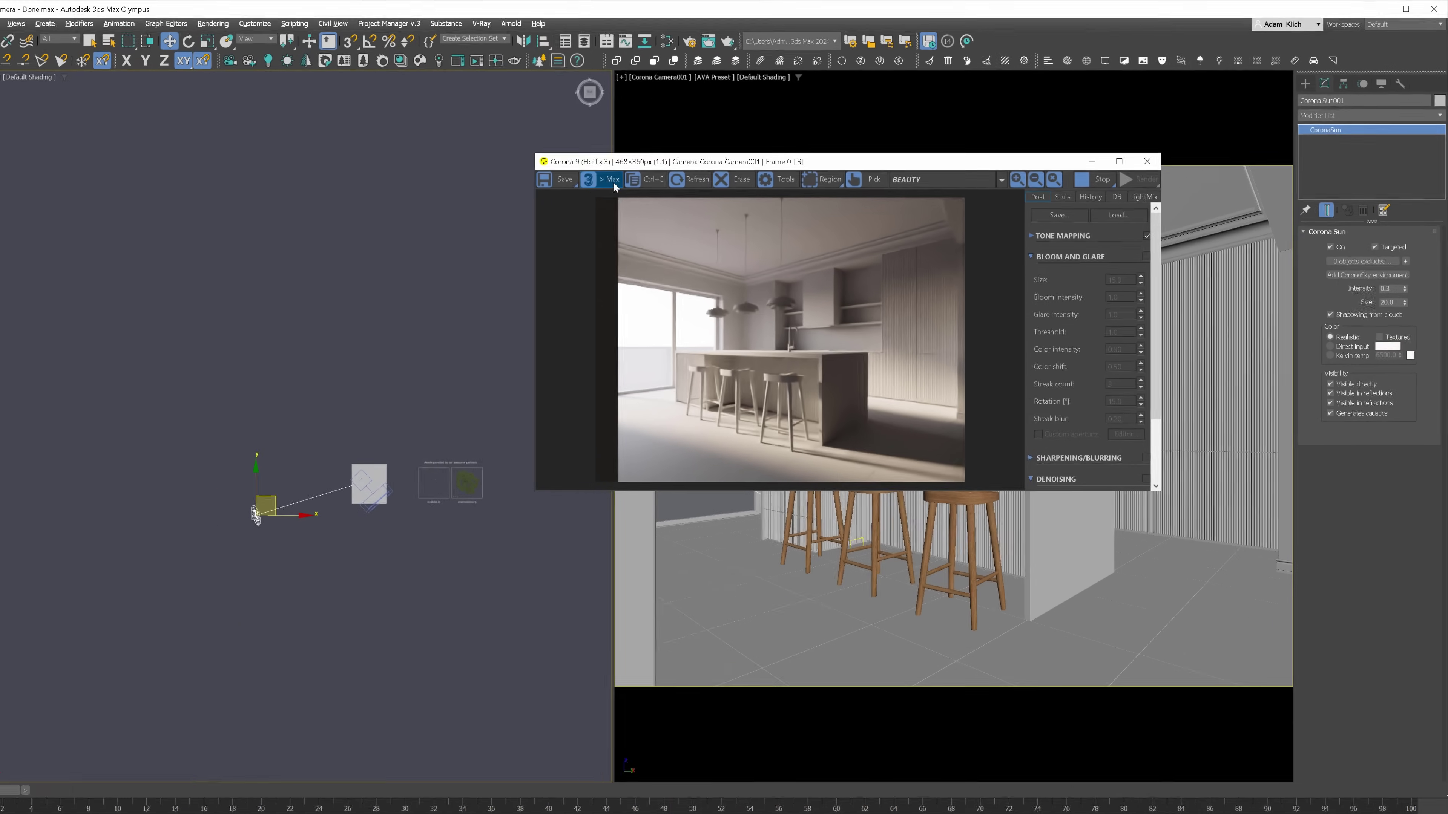
- Copy the current render into a separate 3ds Max frame window and enlarge that window for comparison
{"action": "left_click", "coordinate": [613, 184]}
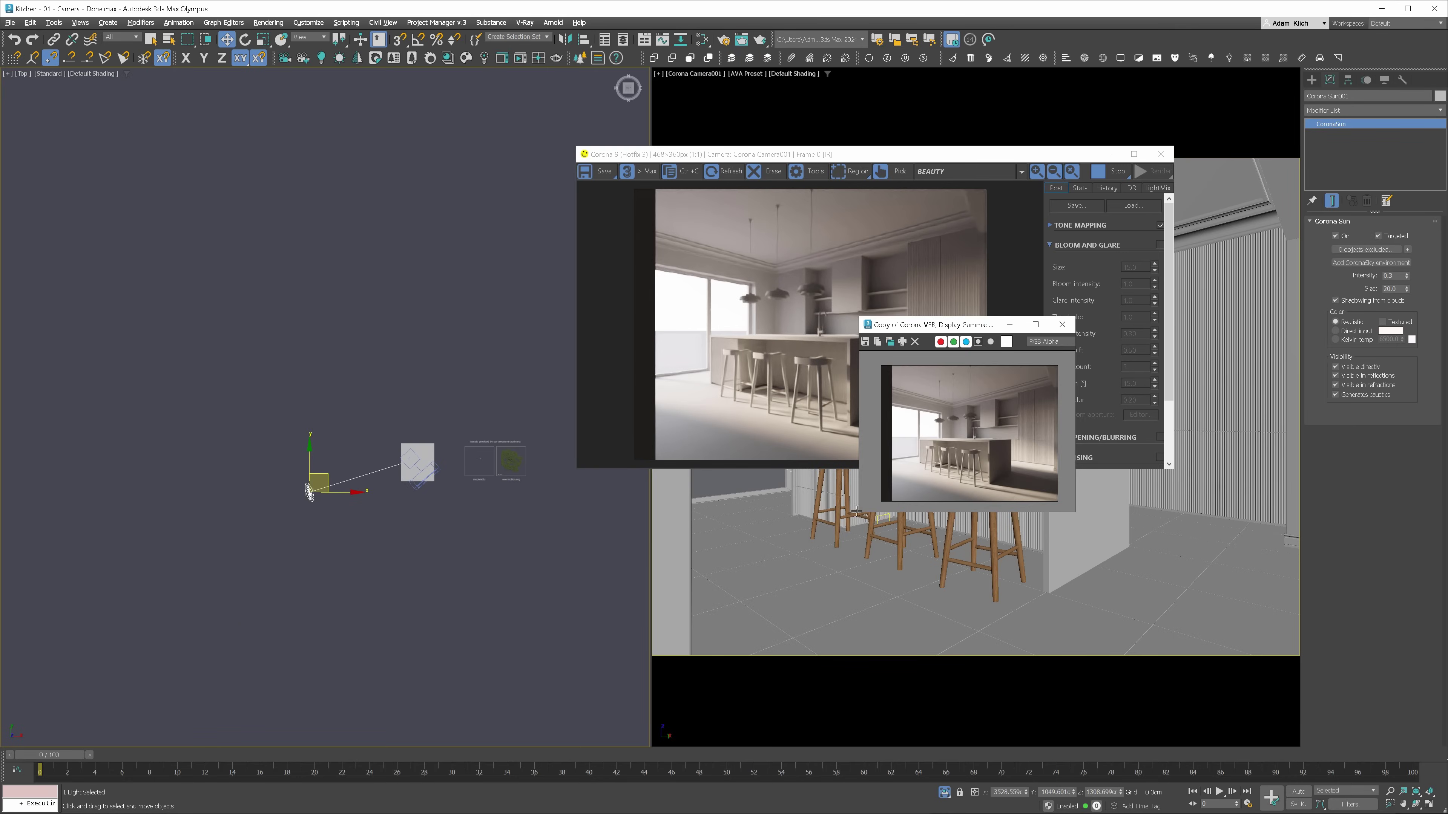
{"action": "left_click_drag", "start_coordinate": [857, 514], "coordinate": [488, 679]}
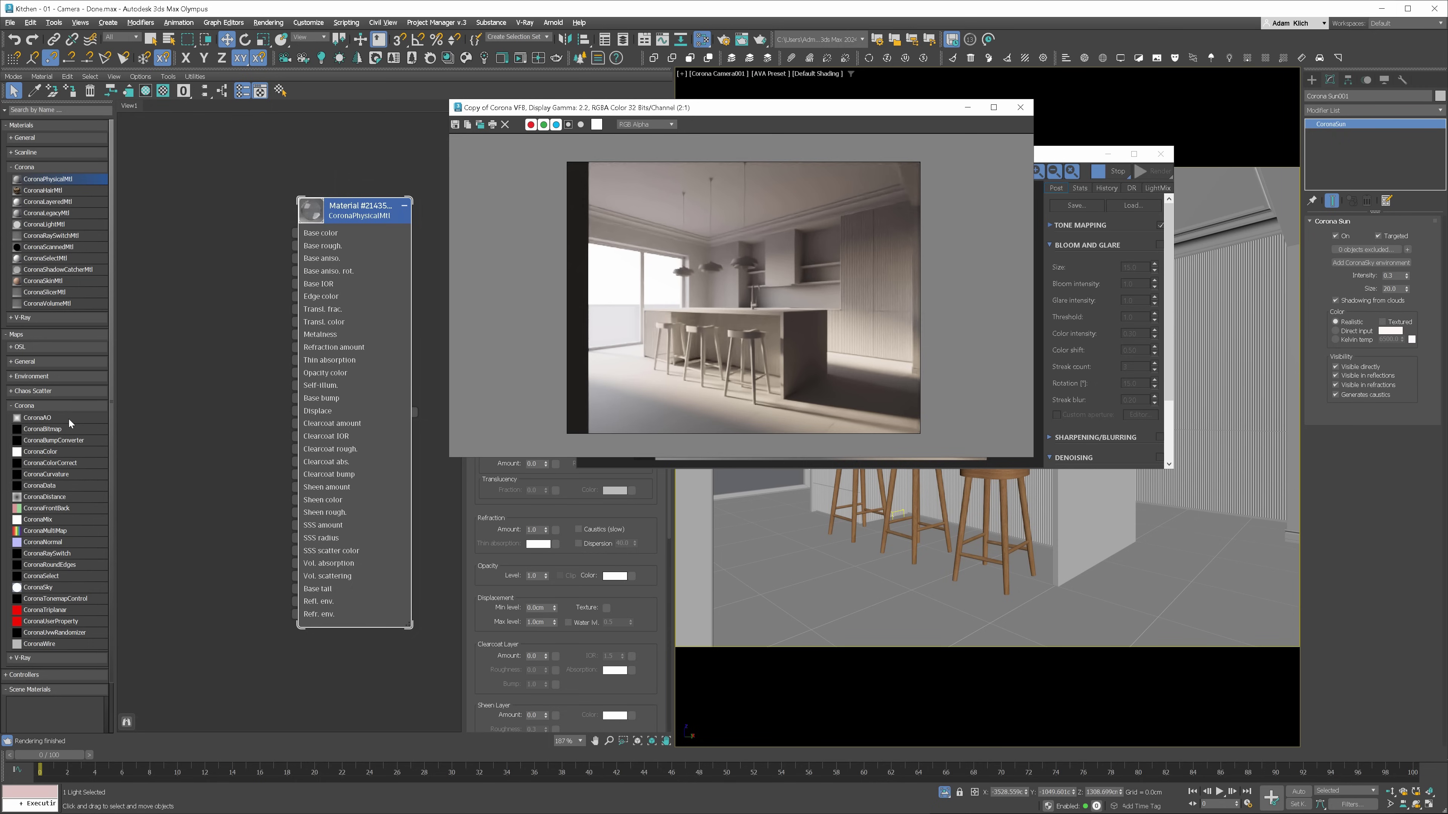
- Add a CoronaBitmap map to the material editor and load the 8K EXR sky image with the default OpenEXR settings
{"action": "left_click_drag", "start_coordinate": [57, 428], "coordinate": [216, 400]}
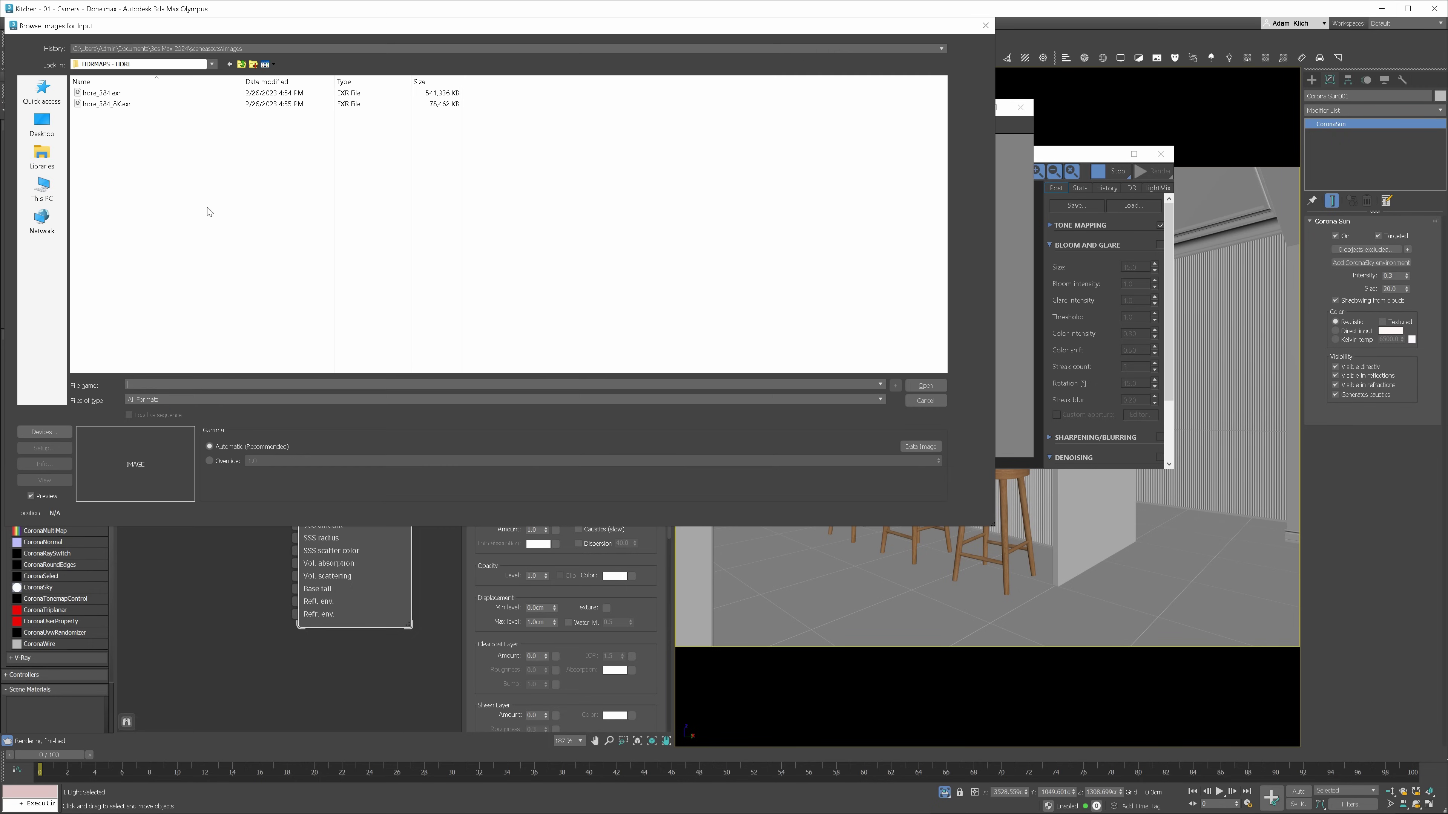
{"action": "left_click", "coordinate": [130, 105]}
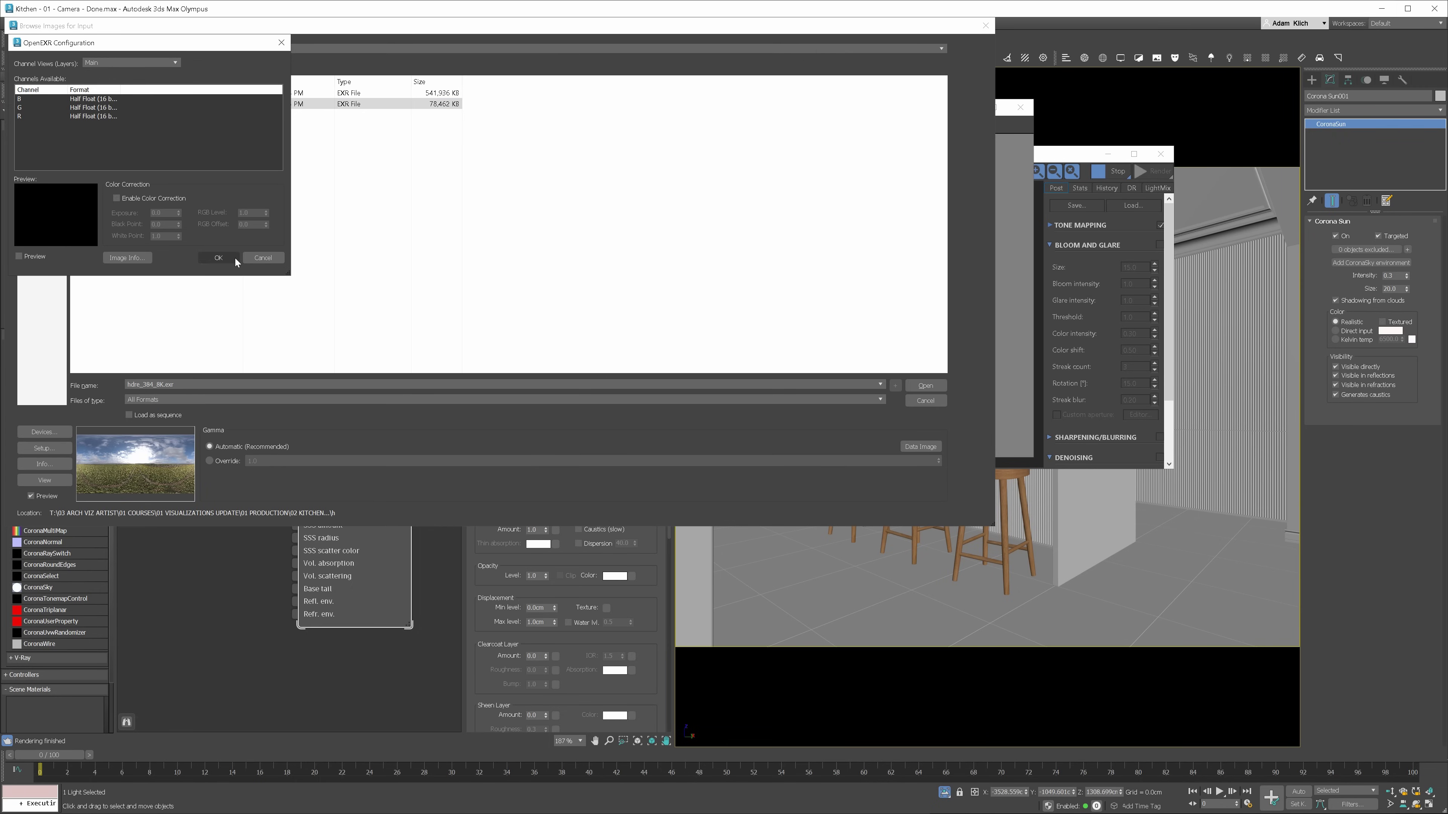
{"action": "left_click", "coordinate": [236, 258]}
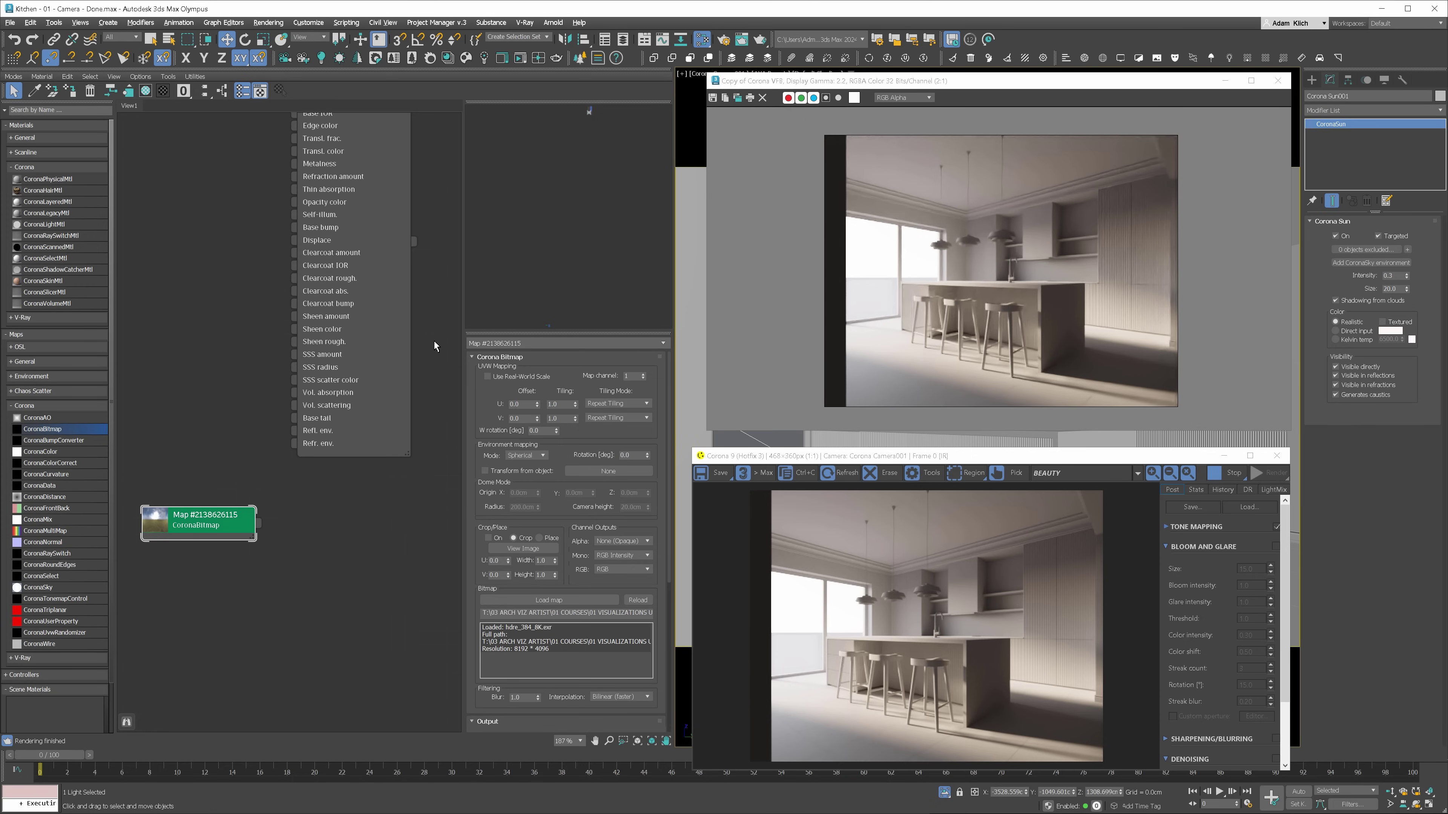
- Clear the CoronaSky map from the scene's environment map slot
{"action": "key", "text": "8"}
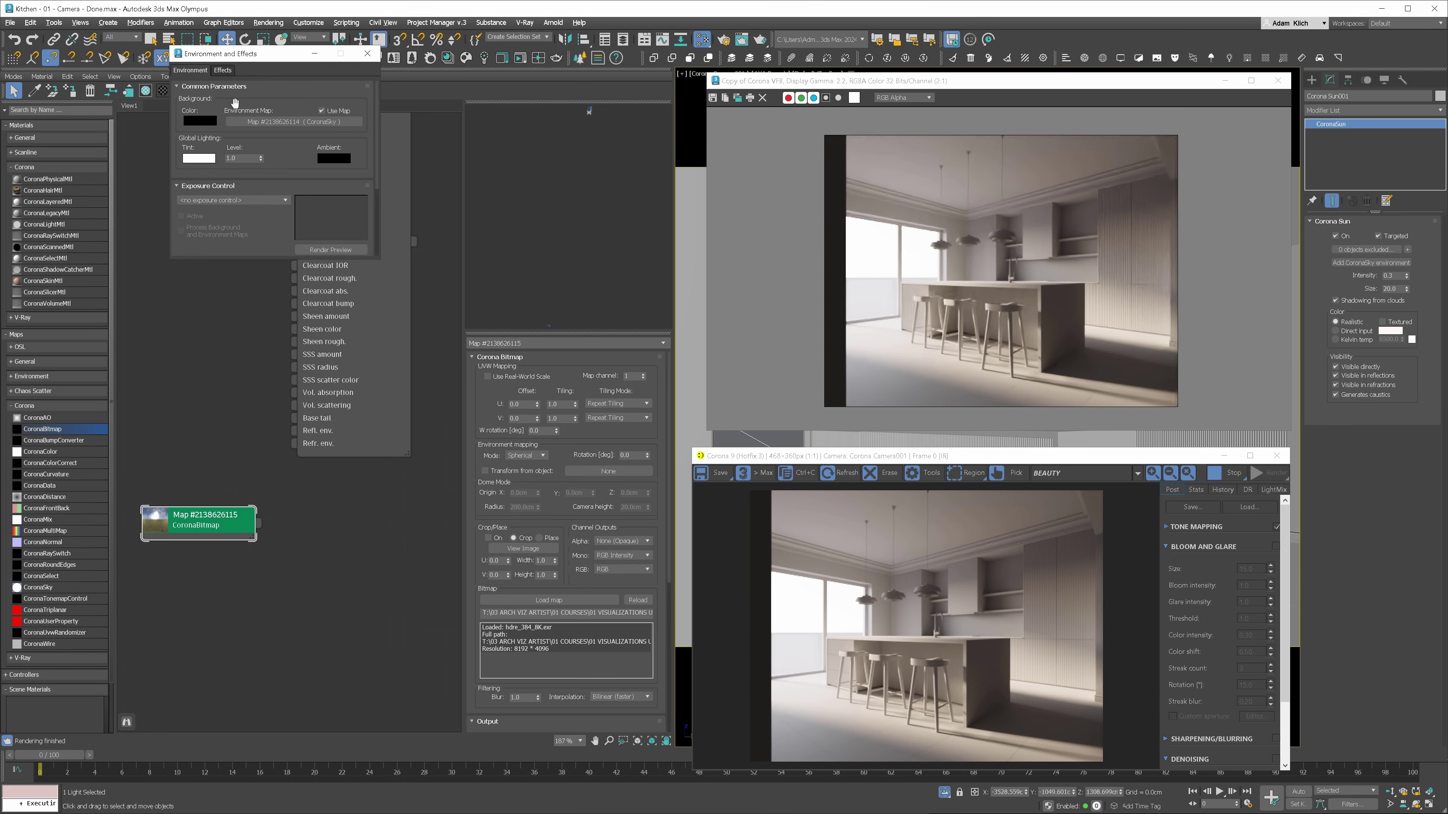
{"action": "right_click", "coordinate": [317, 122]}
{"action": "left_click", "coordinate": [342, 151]}
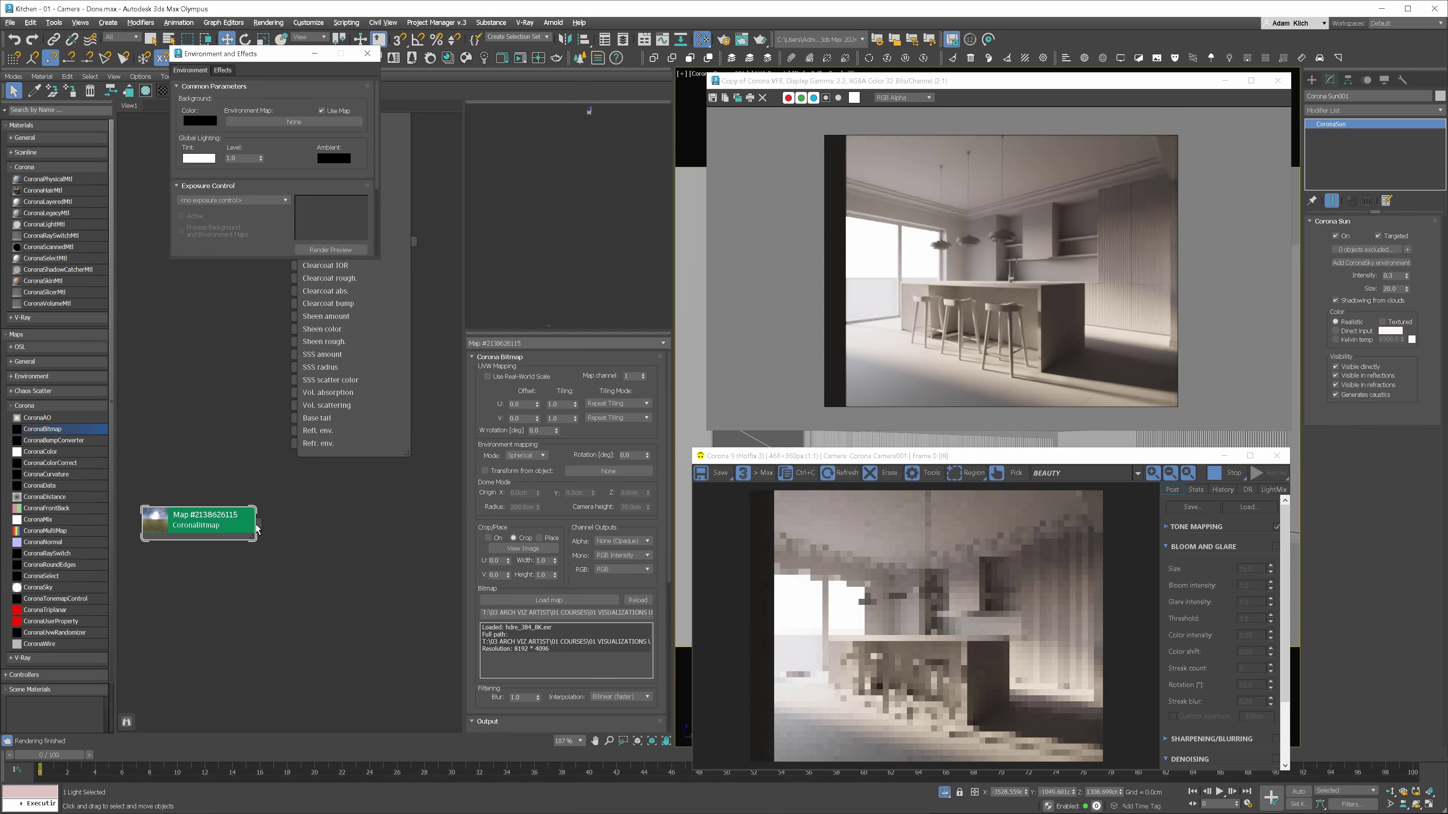
- Assign the HDRI CoronaBitmap as the scene's environment map and delete the Corona Sun
{"action": "left_click_drag", "start_coordinate": [259, 523], "coordinate": [292, 120]}
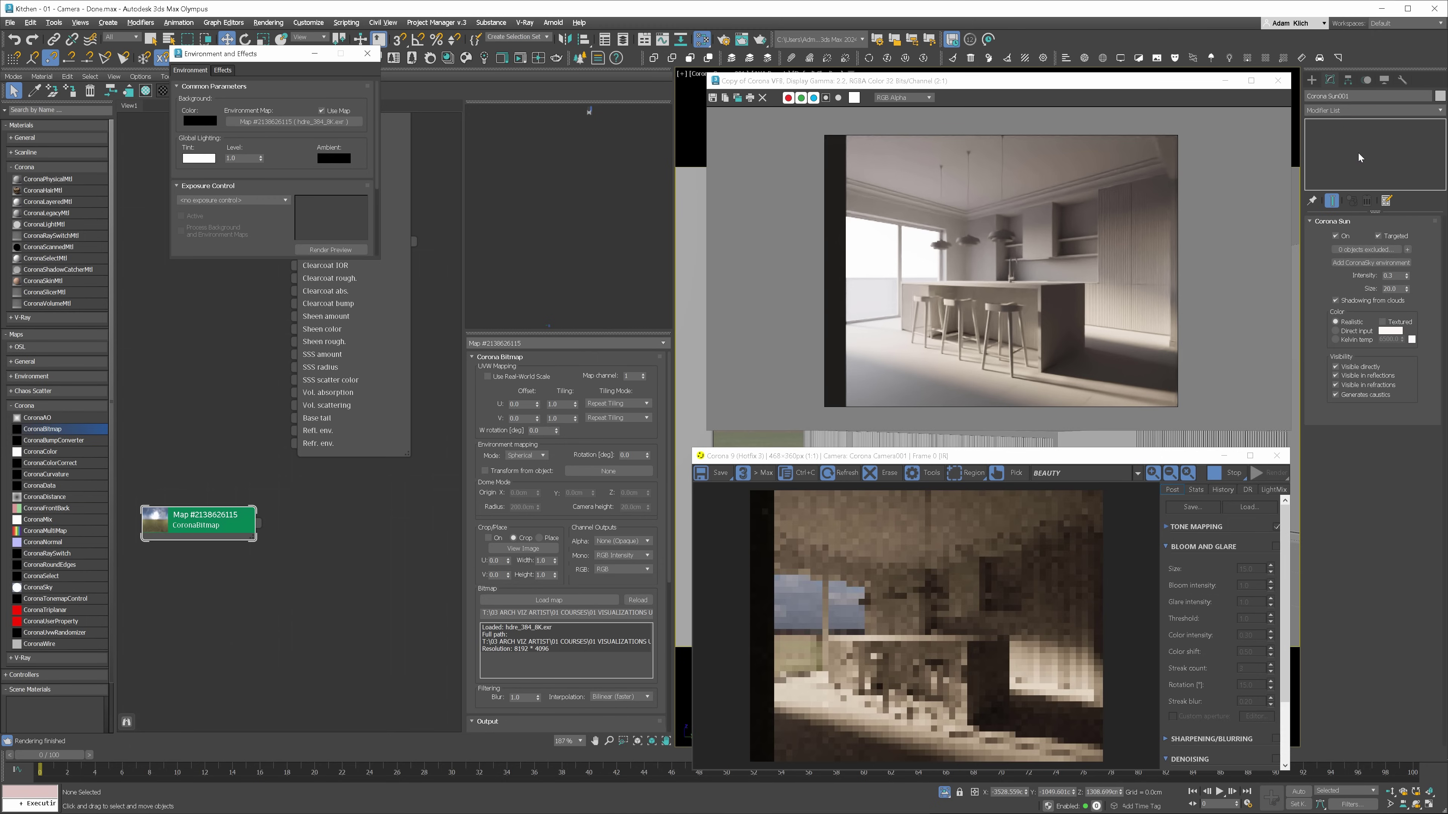
{"action": "key", "text": "Delete"}
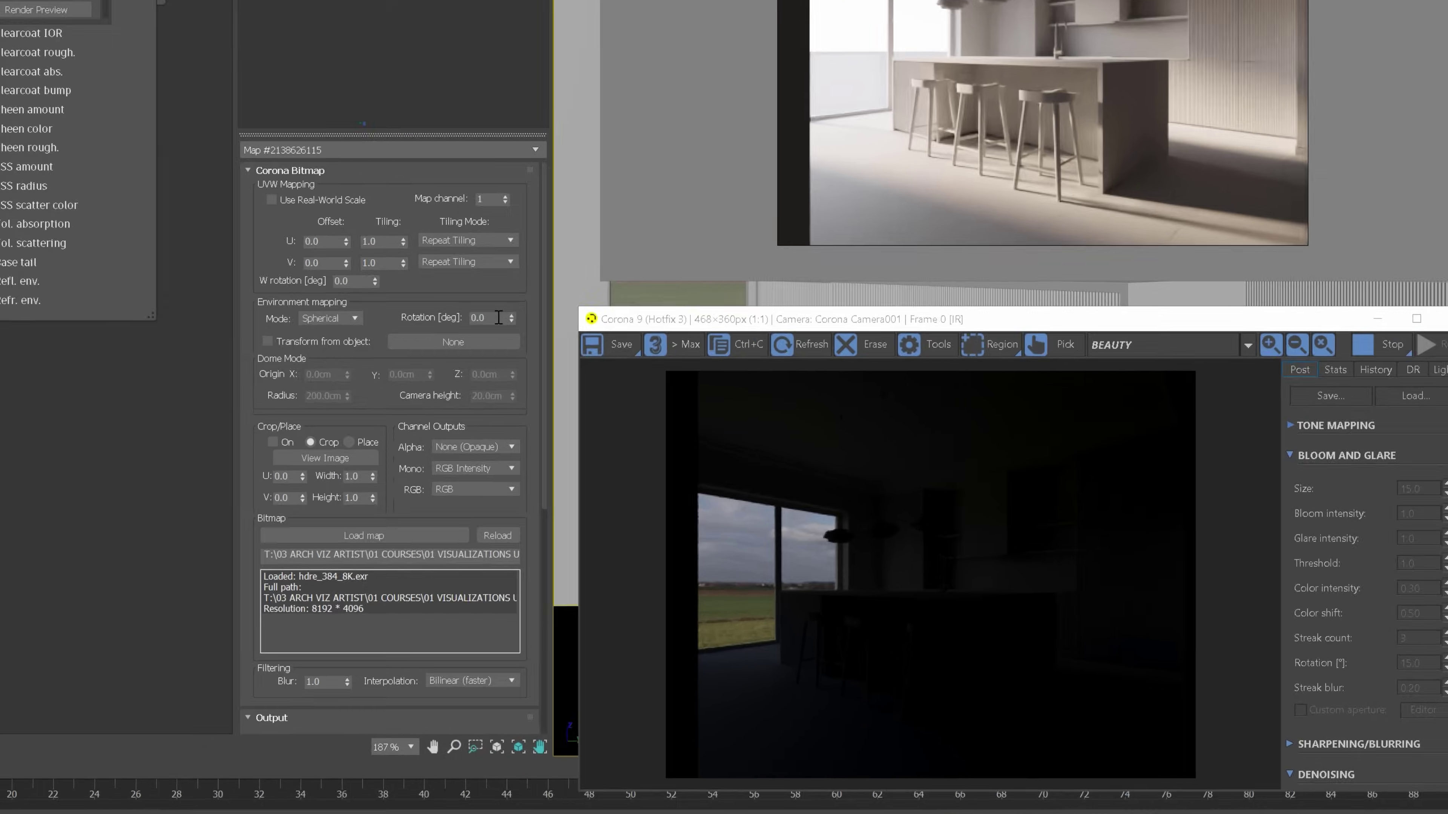
- Test the HDRI bitmap's environment rotation at 30, 60, 120, 240, 270 and 280 degrees, settling on 290 degrees
{"action": "double_click", "coordinate": [638, 455]}
{"action": "type", "text": "30"}
{"action": "key", "text": "Return"}
{"action": "type", "text": "60"}
{"action": "key", "text": "Return"}
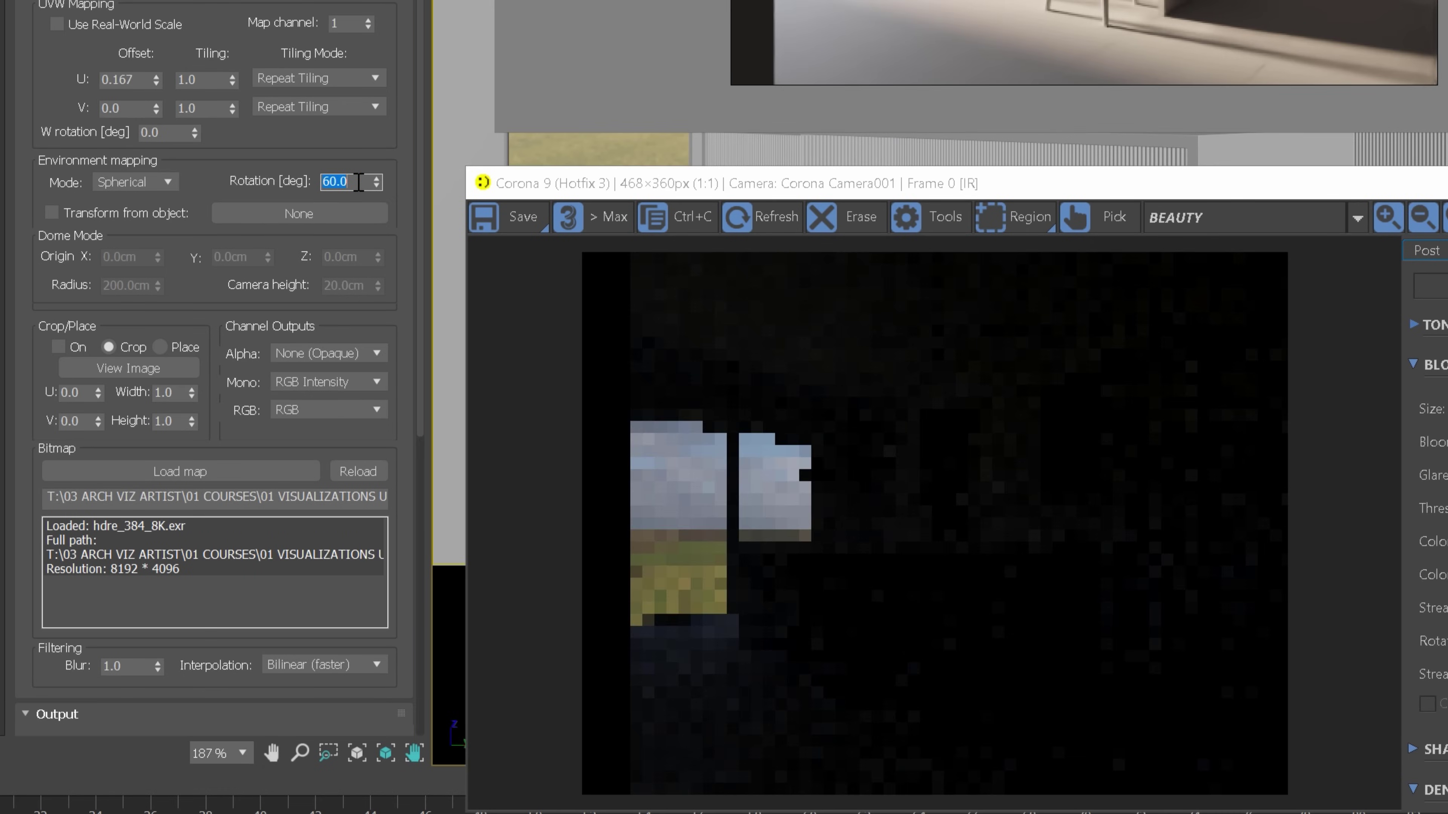
{"action": "type", "text": "120"}
{"action": "key", "text": "Return"}
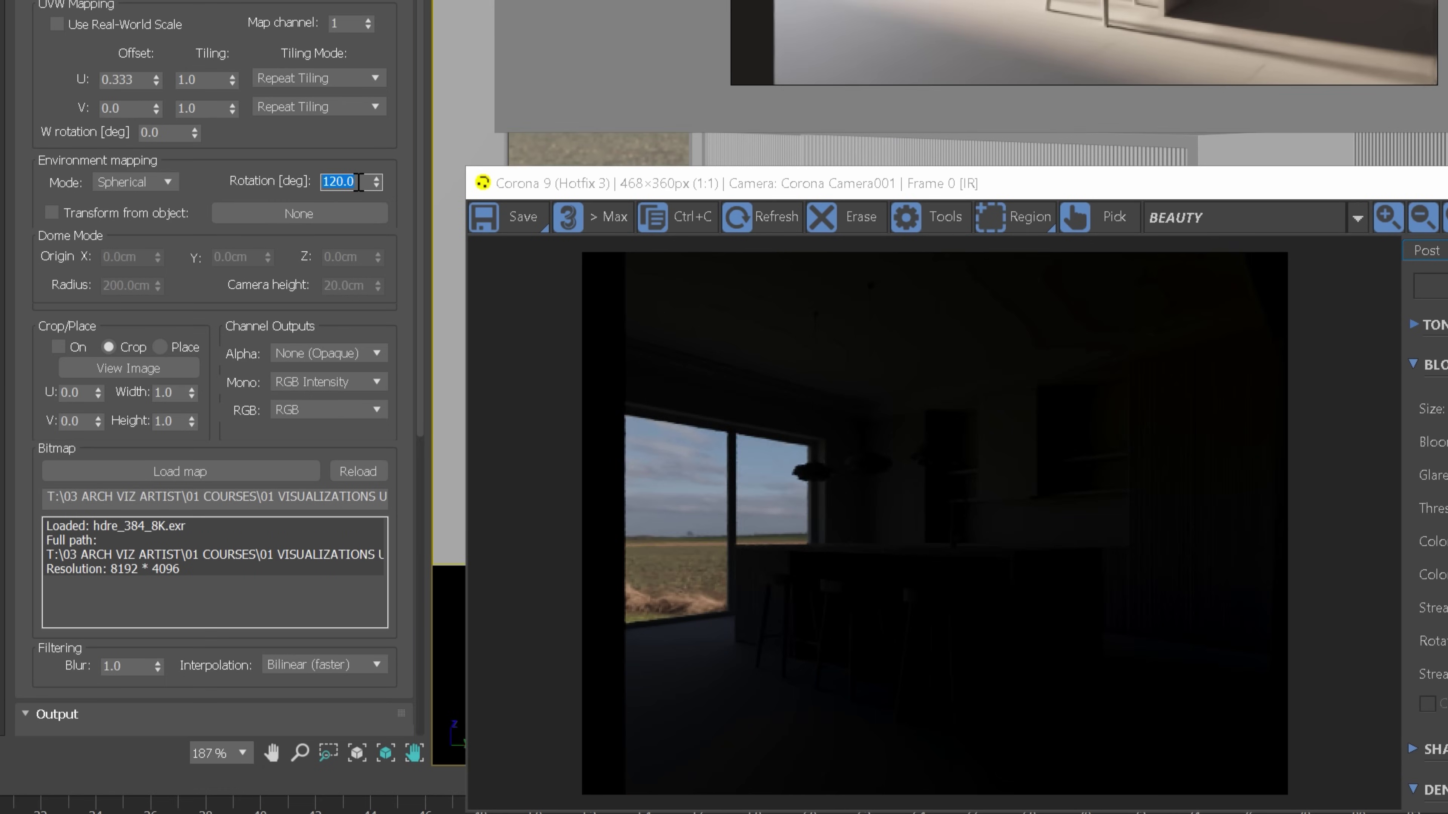
{"action": "type", "text": "240"}
{"action": "key", "text": "Return"}
{"action": "type", "text": "27"}
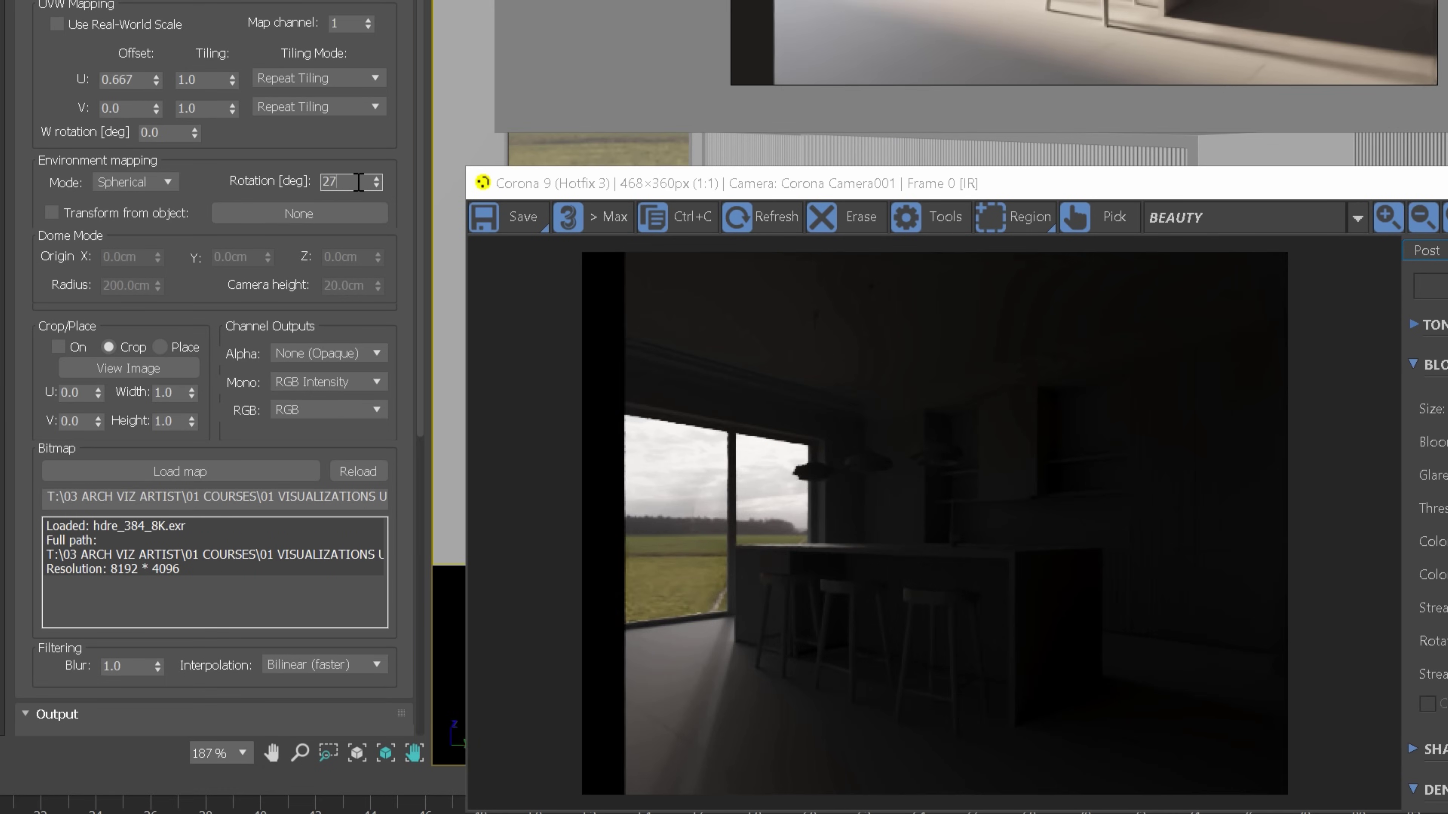
{"action": "type", "text": "0"}
{"action": "key", "text": "Return"}
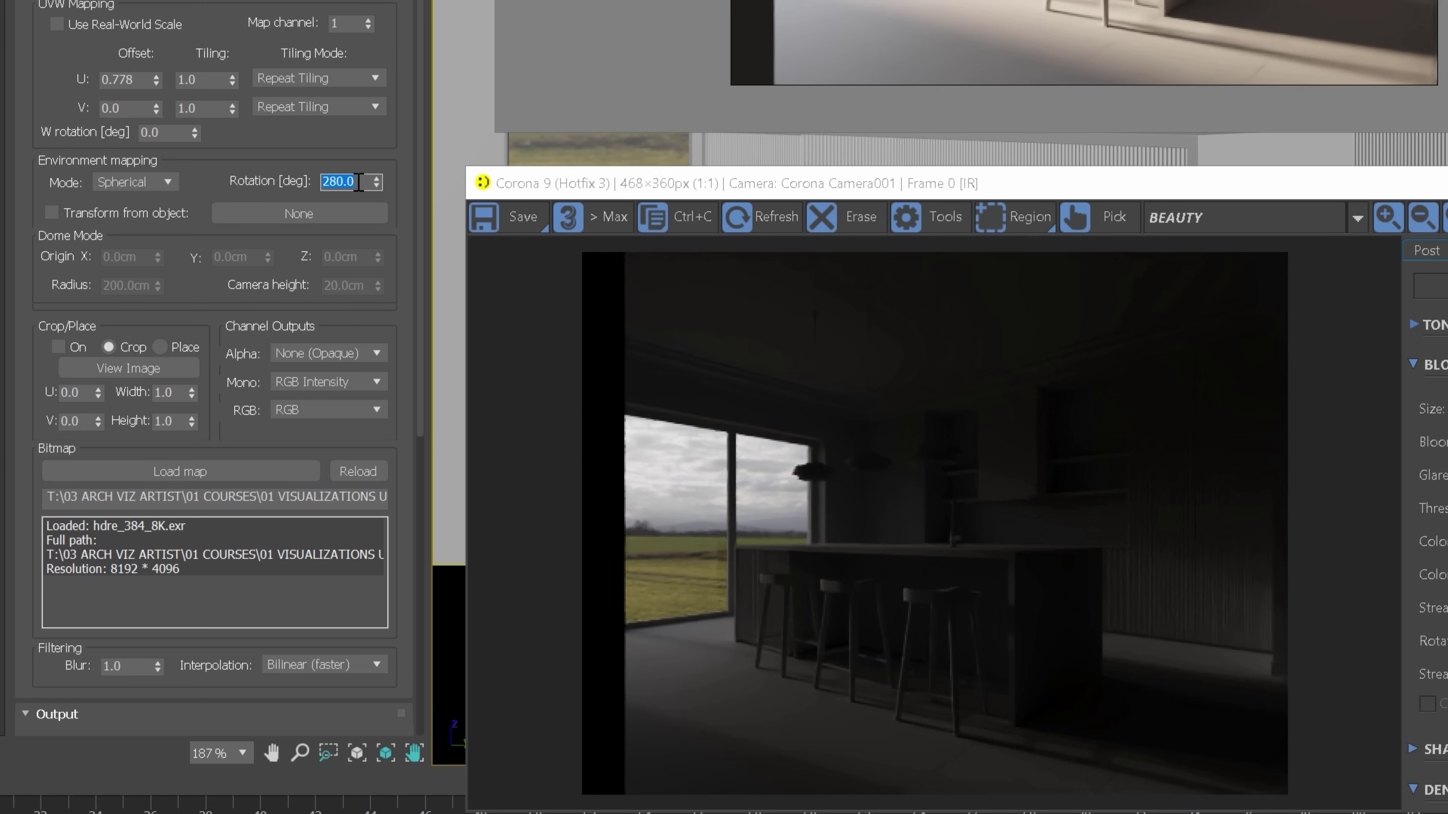
{"action": "type", "text": "290"}
{"action": "key", "text": "Return"}
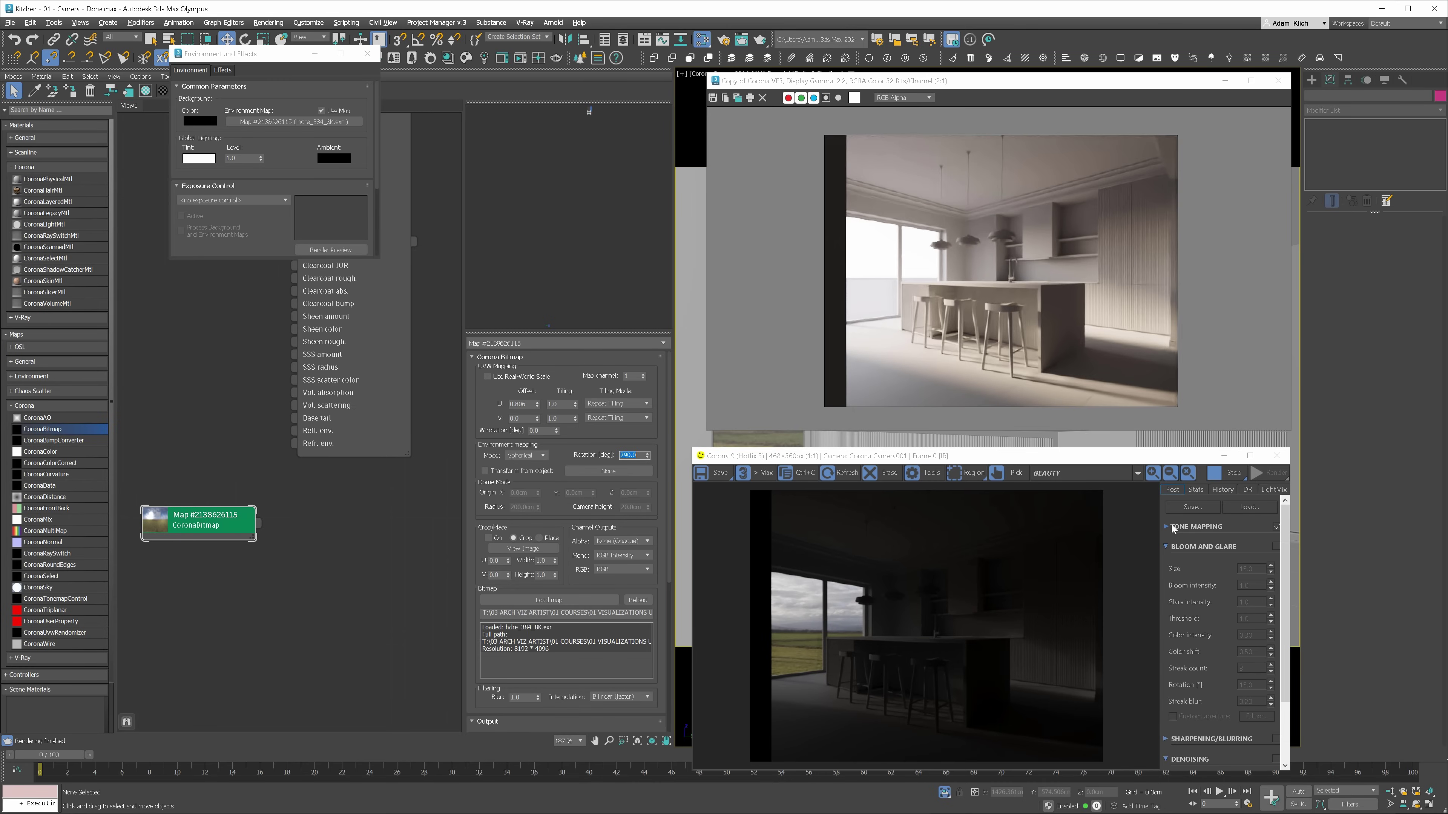
- Try a Simple Exposure of 5 in the frame buffer's tone mapping and reset it to 0
{"action": "left_click", "coordinate": [1173, 527]}
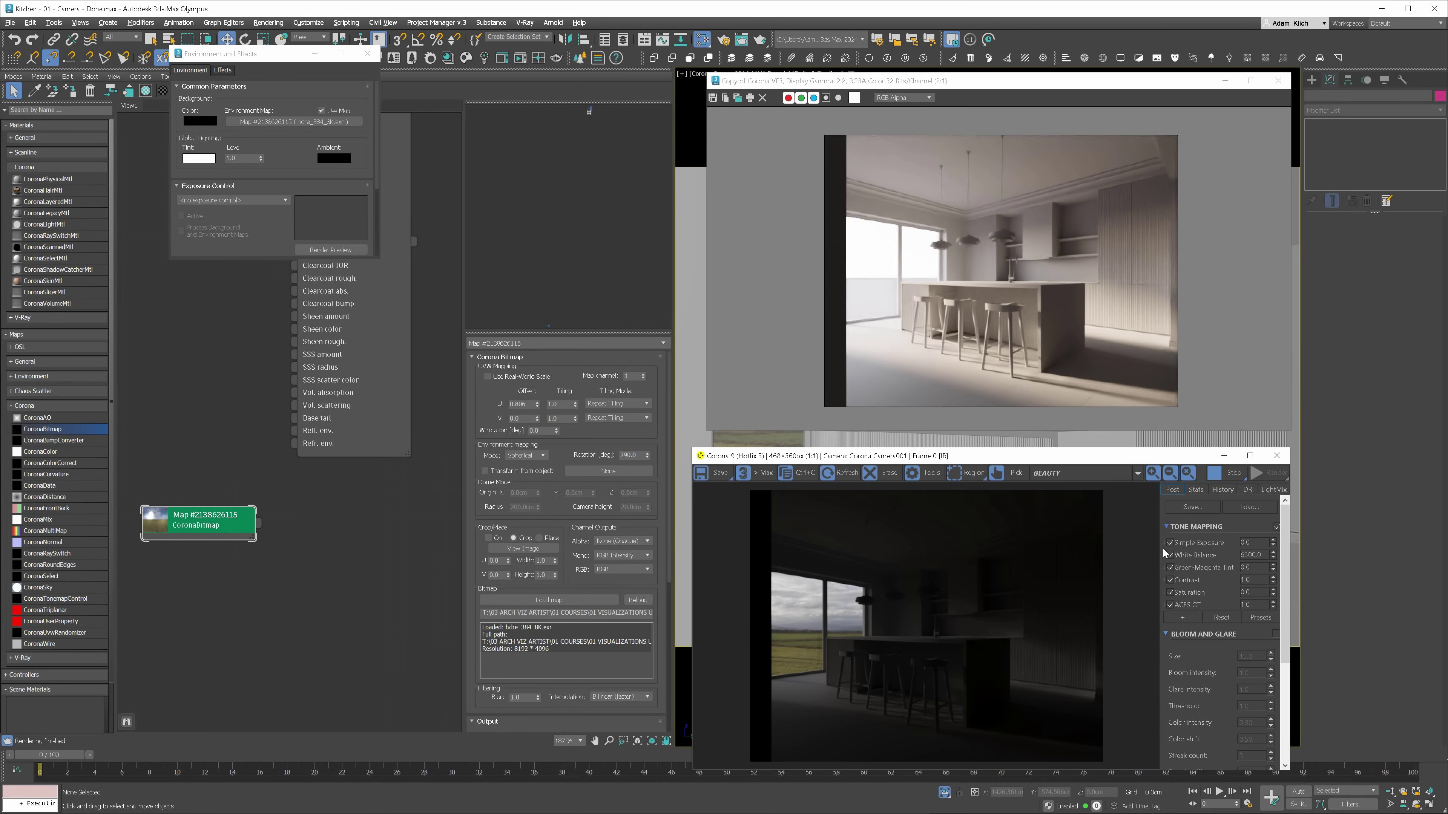
{"action": "mouse_move", "coordinate": [1164, 552]}
{"action": "type", "text": "5"}
{"action": "key", "text": "Return"}
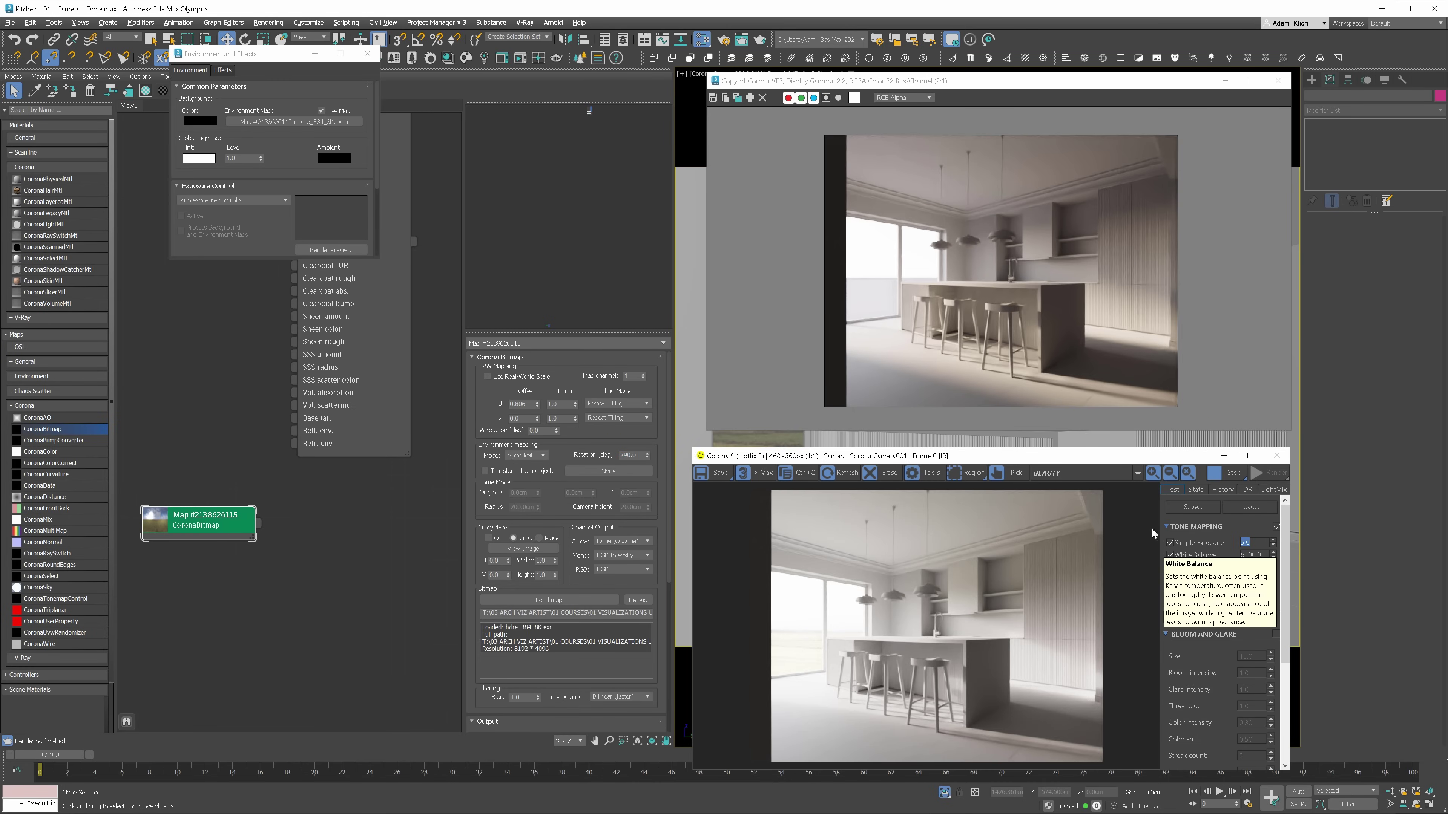
{"action": "left_click_drag", "start_coordinate": [1038, 456], "coordinate": [1046, 433]}
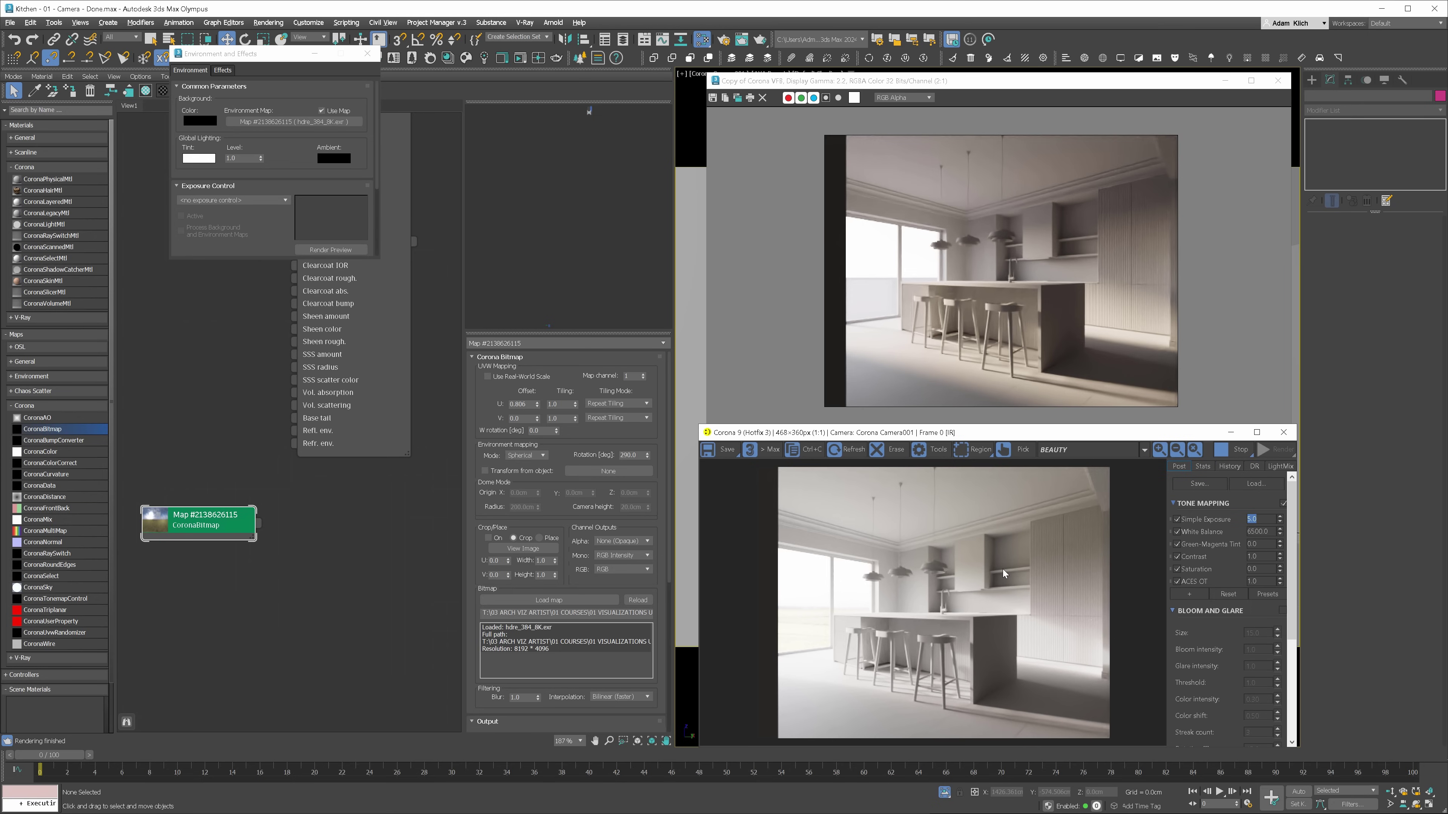
{"action": "right_click", "coordinate": [1280, 522]}
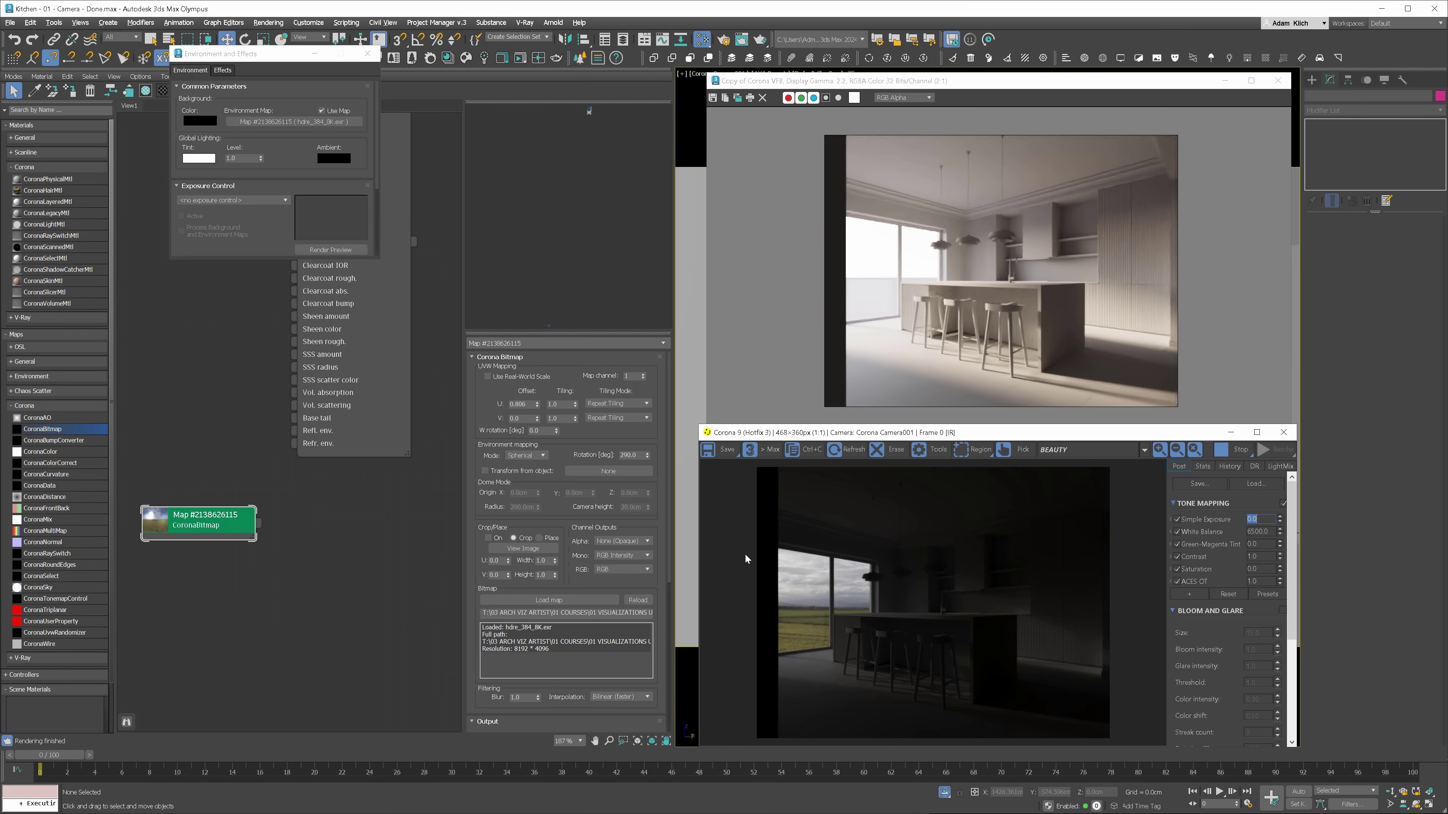
- Add a CoronaColorCorrect map fed by the HDRI bitmap and place it as an instance in the environment map slot
{"action": "right_click", "coordinate": [312, 539]}
{"action": "mouse_move", "coordinate": [338, 559]}
{"action": "mouse_move", "coordinate": [438, 605]}
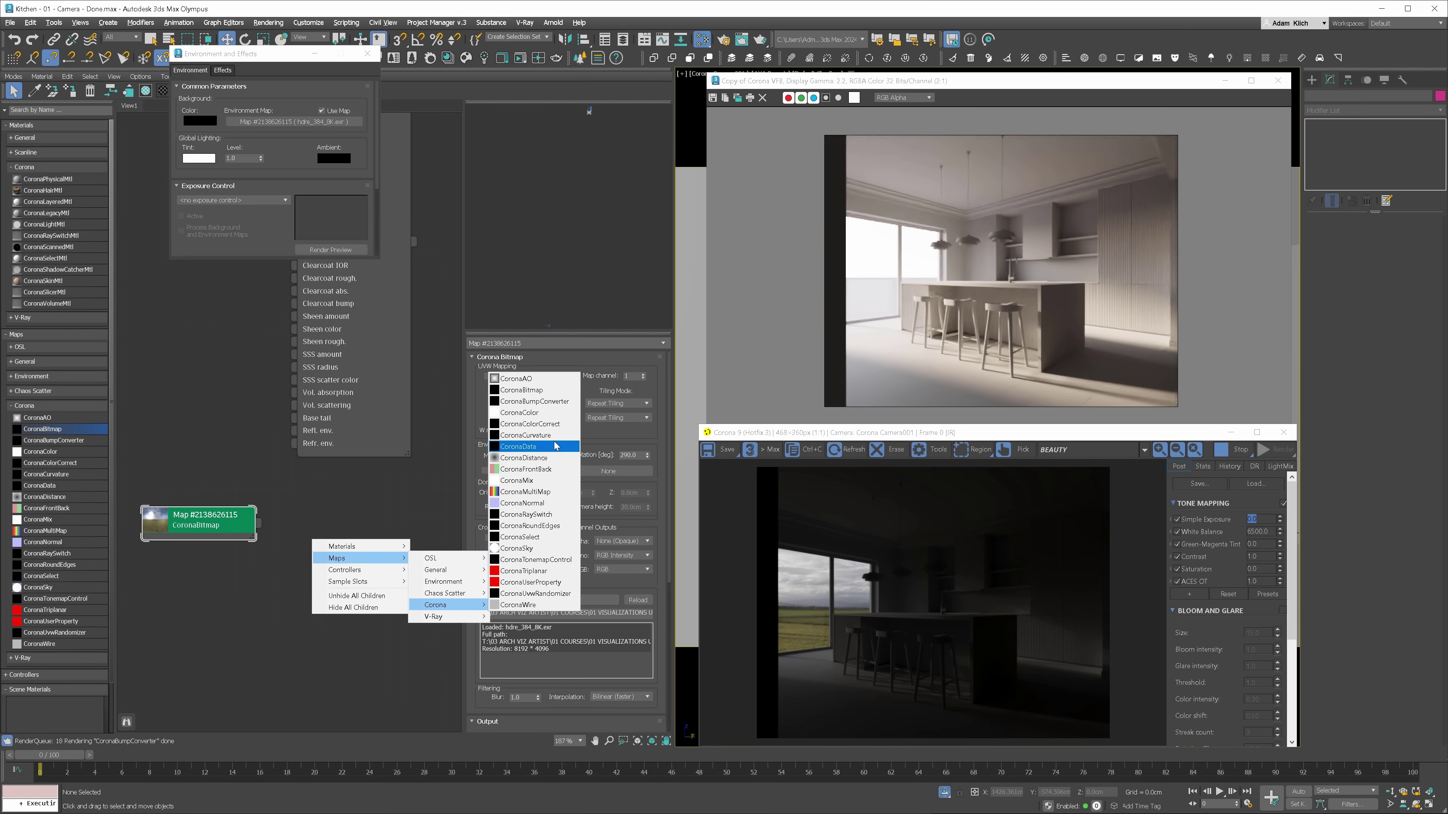
{"action": "left_click", "coordinate": [530, 424]}
{"action": "left_click_drag", "start_coordinate": [312, 570], "coordinate": [294, 543]}
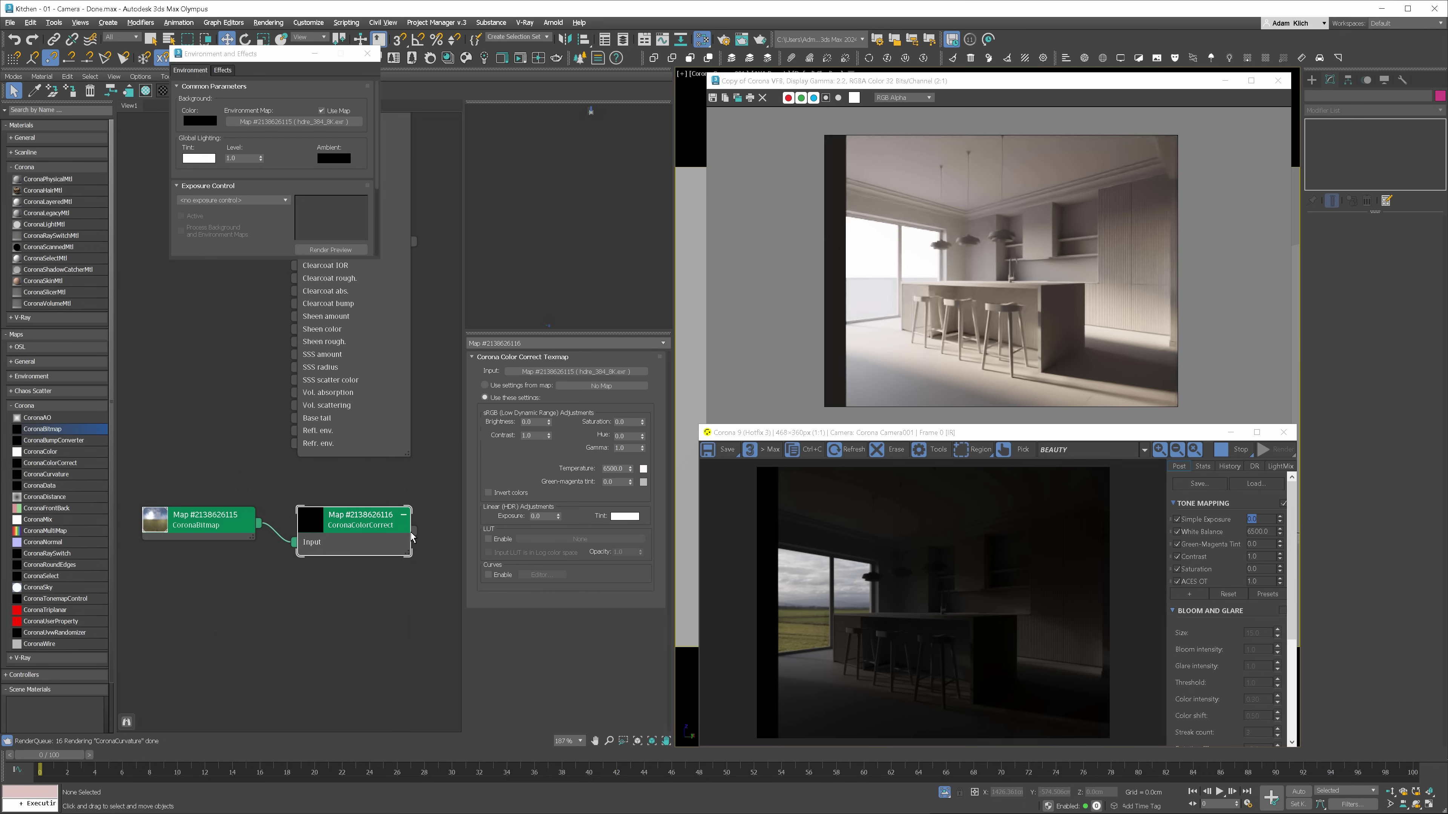
{"action": "left_click_drag", "start_coordinate": [414, 531], "coordinate": [294, 122]}
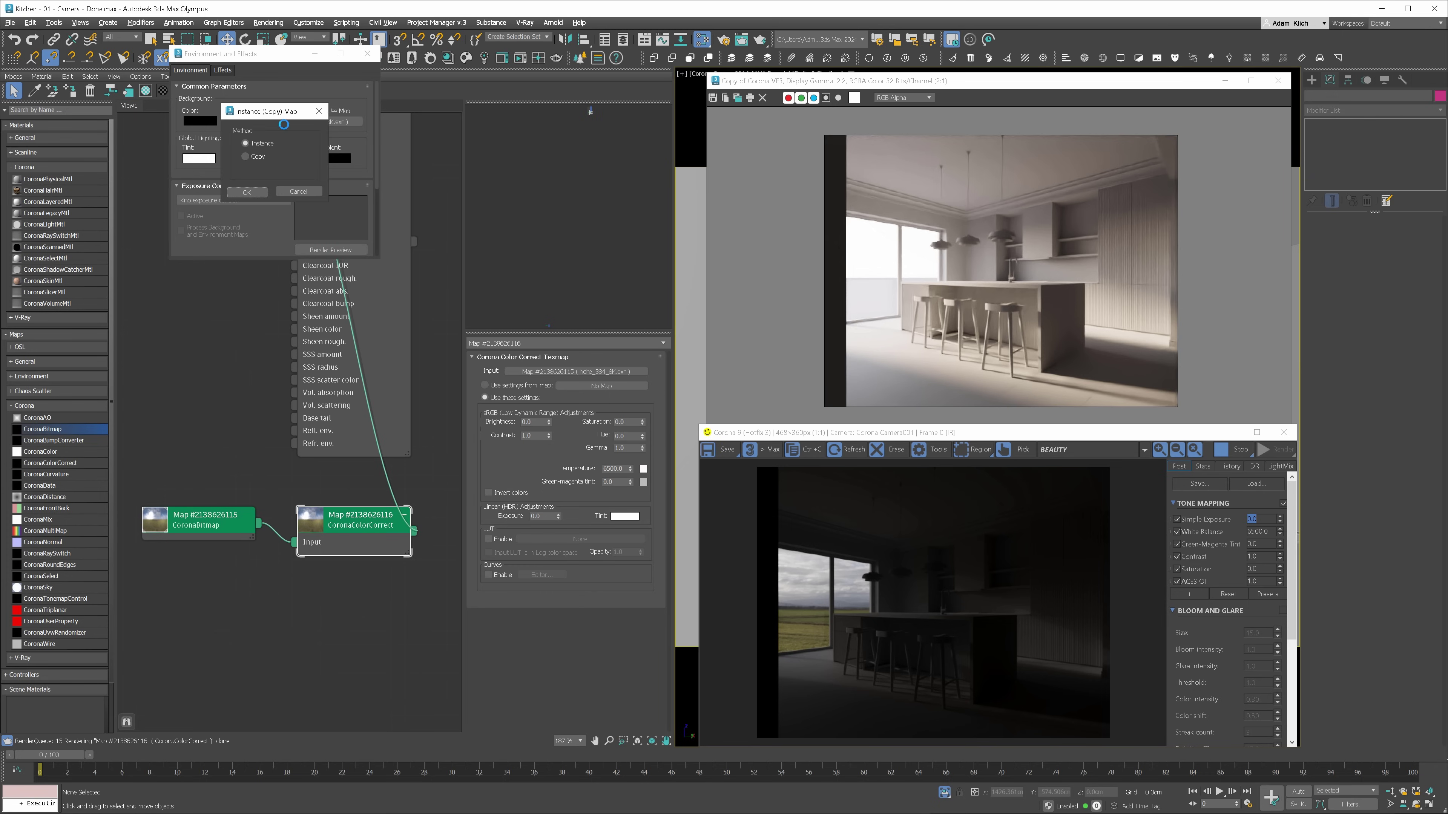
{"action": "left_click", "coordinate": [247, 191]}
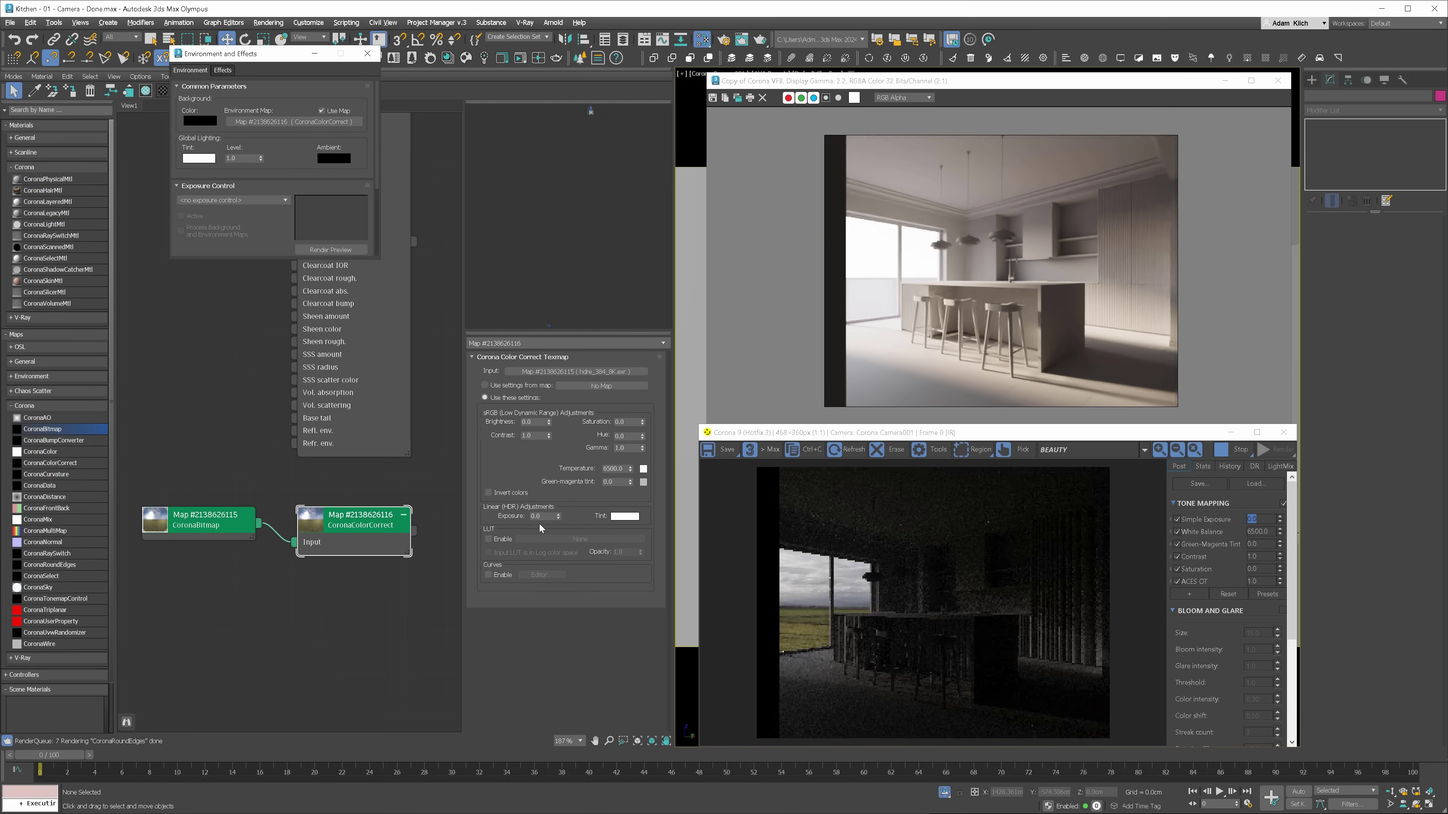
- Set the linear HDR exposure of the CoronaColorCorrect map to 5
{"action": "left_click_drag", "start_coordinate": [543, 516], "coordinate": [509, 514]}
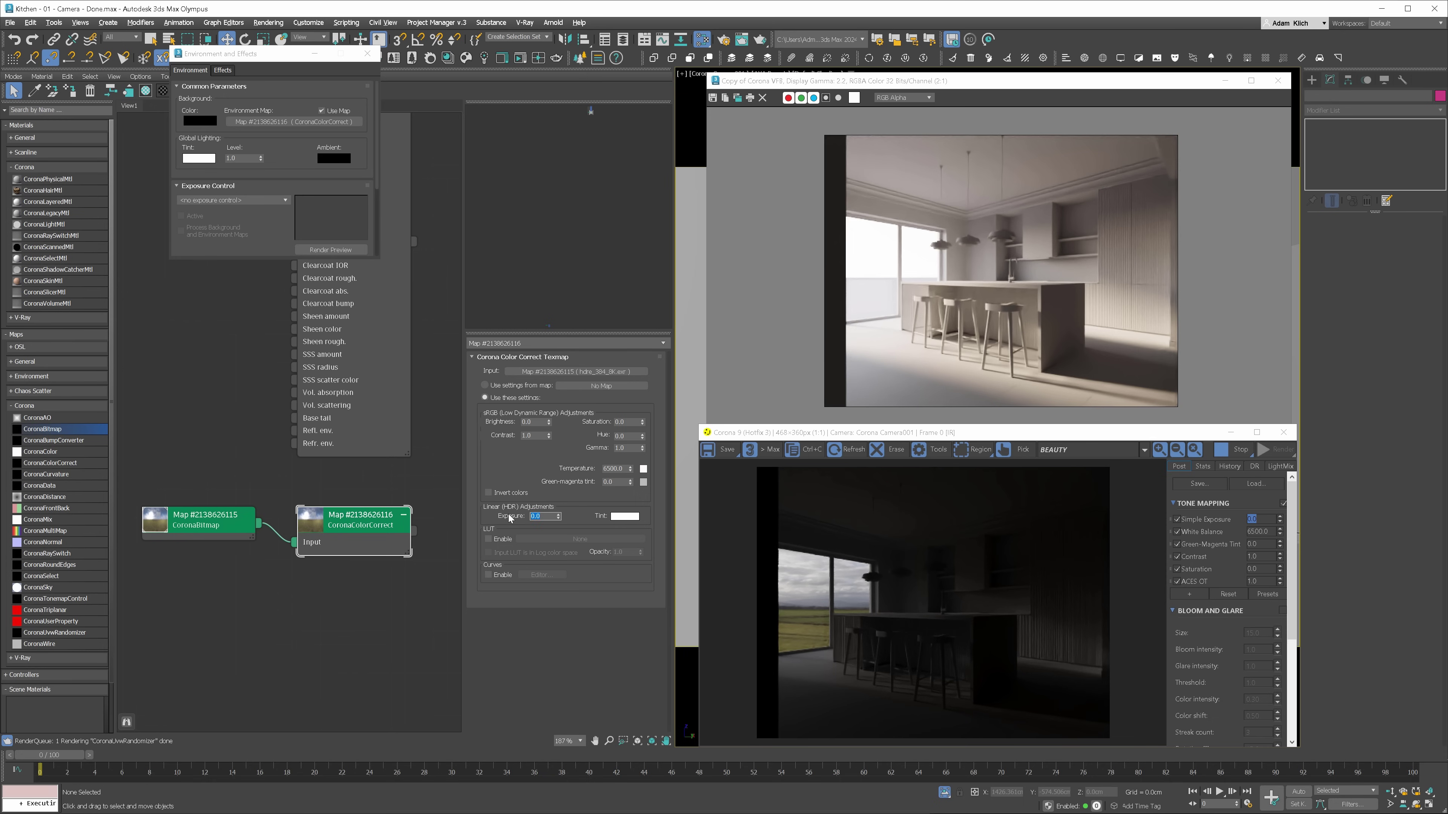
{"action": "type", "text": "5"}
{"action": "key", "text": "Return"}
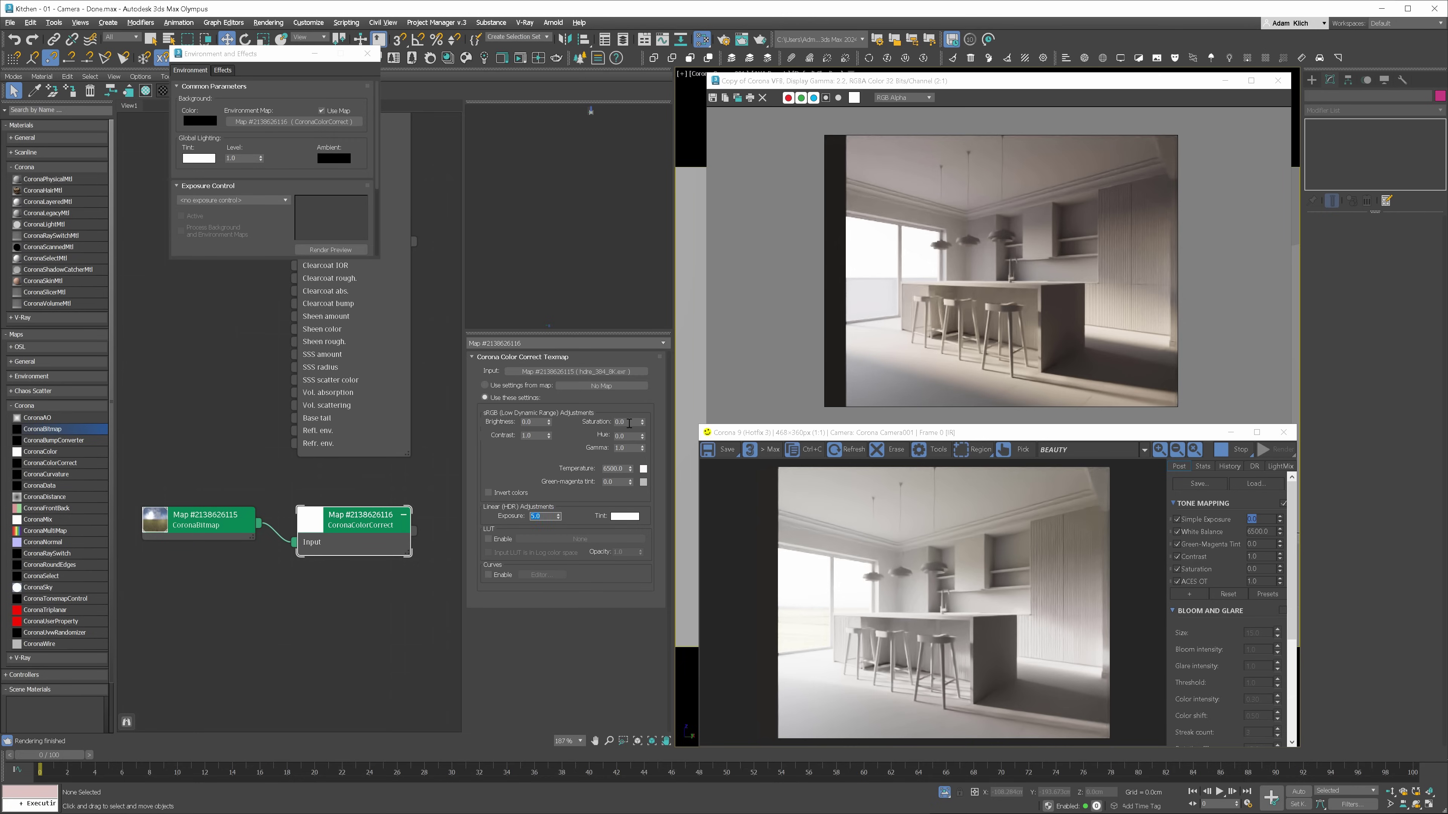
- Try a saturation of 0.5 in the CoronaColorCorrect map and return it to 0
{"action": "left_click_drag", "start_coordinate": [629, 422], "coordinate": [606, 425]}
{"action": "type", "text": ".5"}
{"action": "key", "text": "Return"}
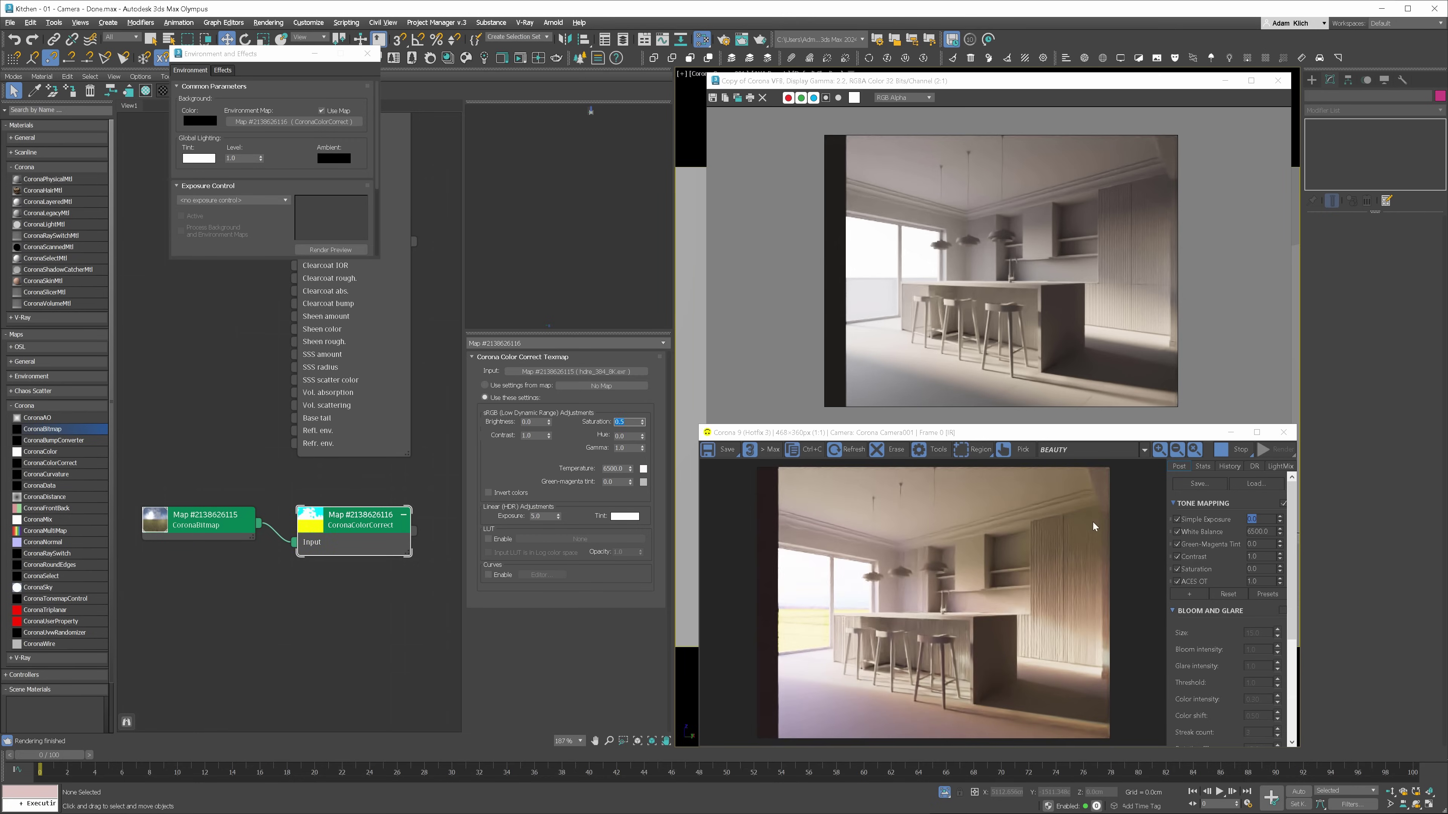
{"action": "type", "text": "0"}
{"action": "key", "text": "Return"}
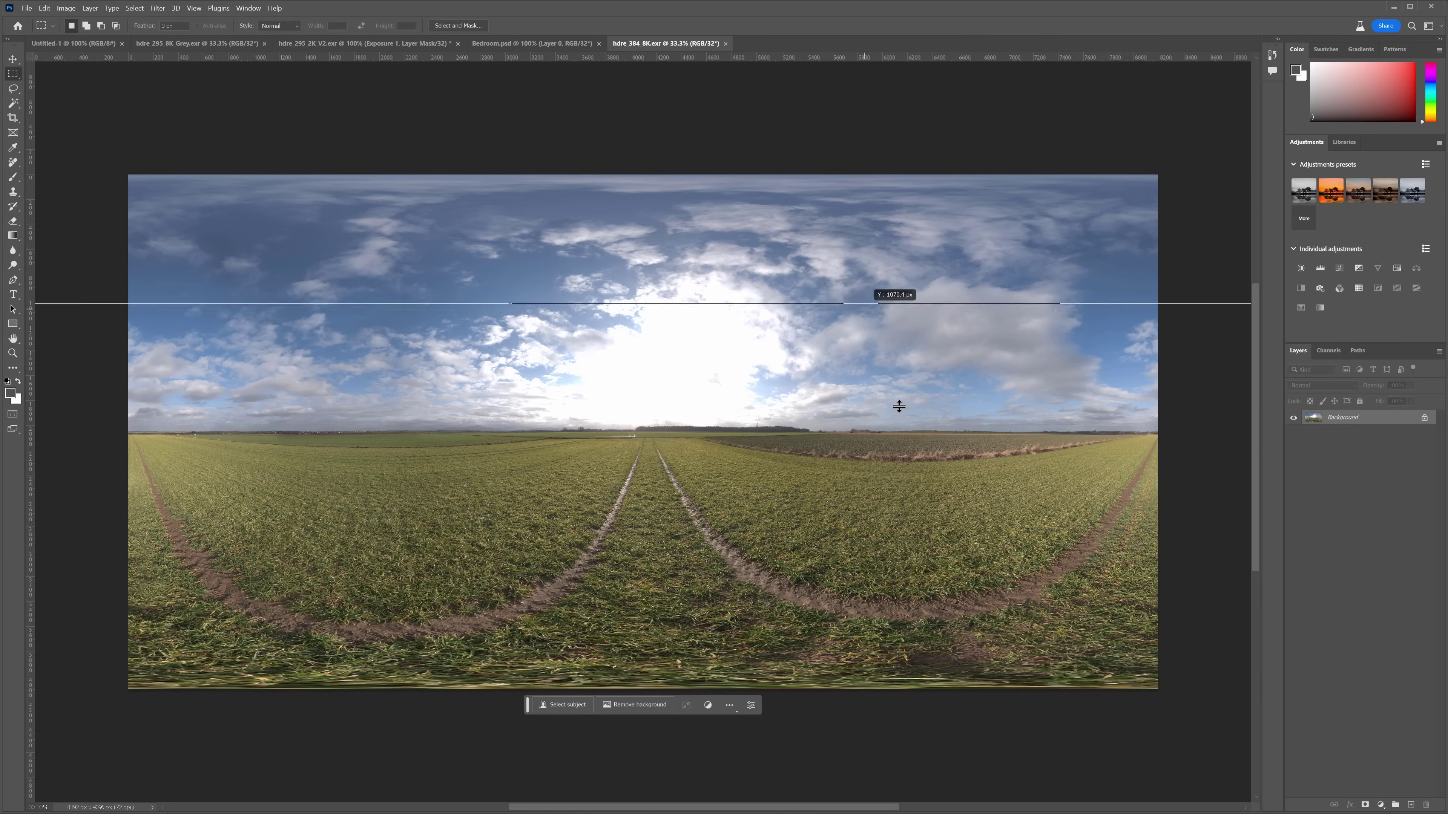
- In Photoshop, fill everything below the HDRI's horizon with dark gray (RGB 20, 20, 20), using a guide for the selection, and save the file
{"action": "left_click_drag", "start_coordinate": [900, 304], "coordinate": [946, 432]}
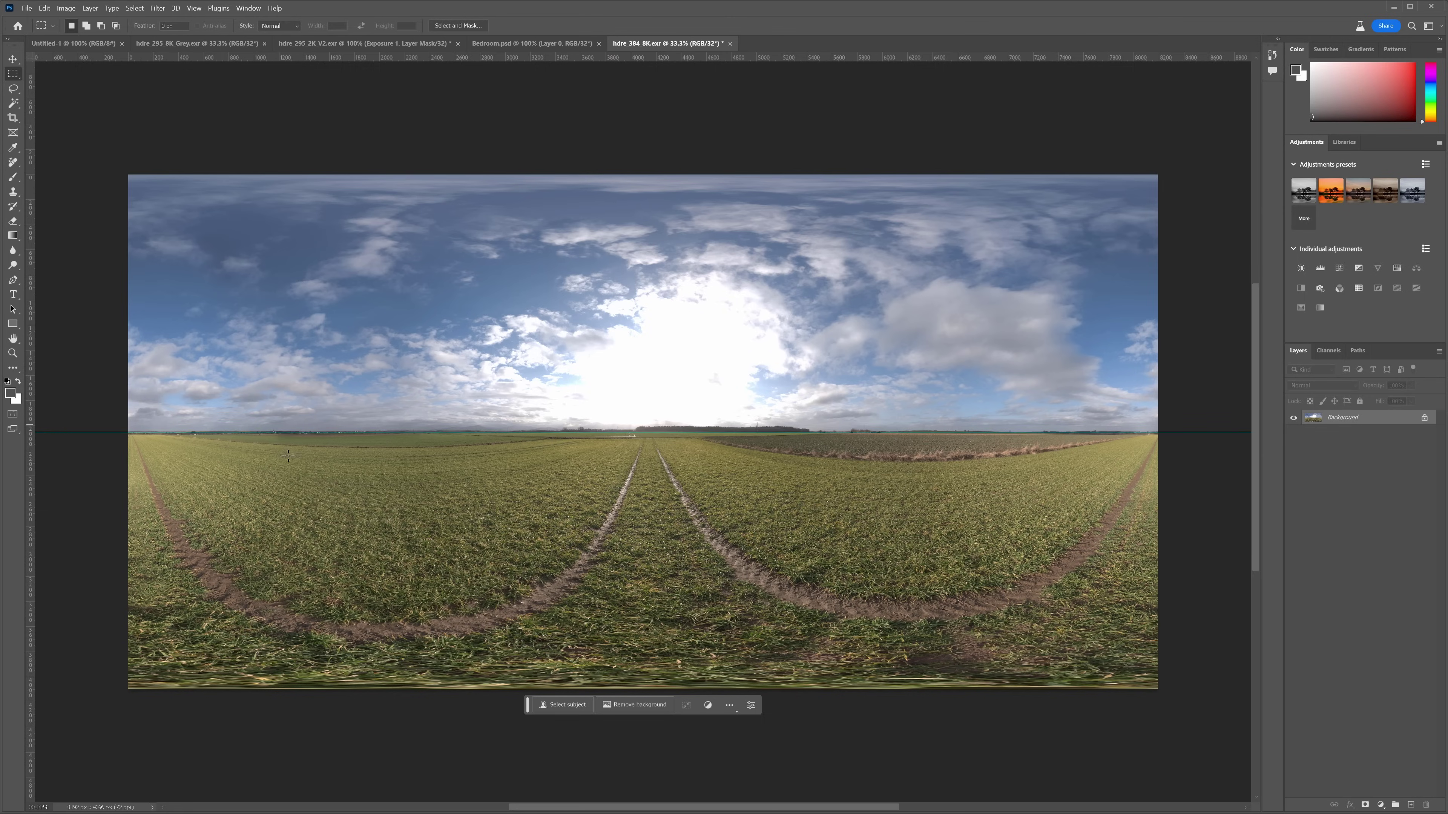
{"action": "left_click_drag", "start_coordinate": [1235, 713], "coordinate": [48, 433]}
{"action": "left_click", "coordinate": [11, 393]}
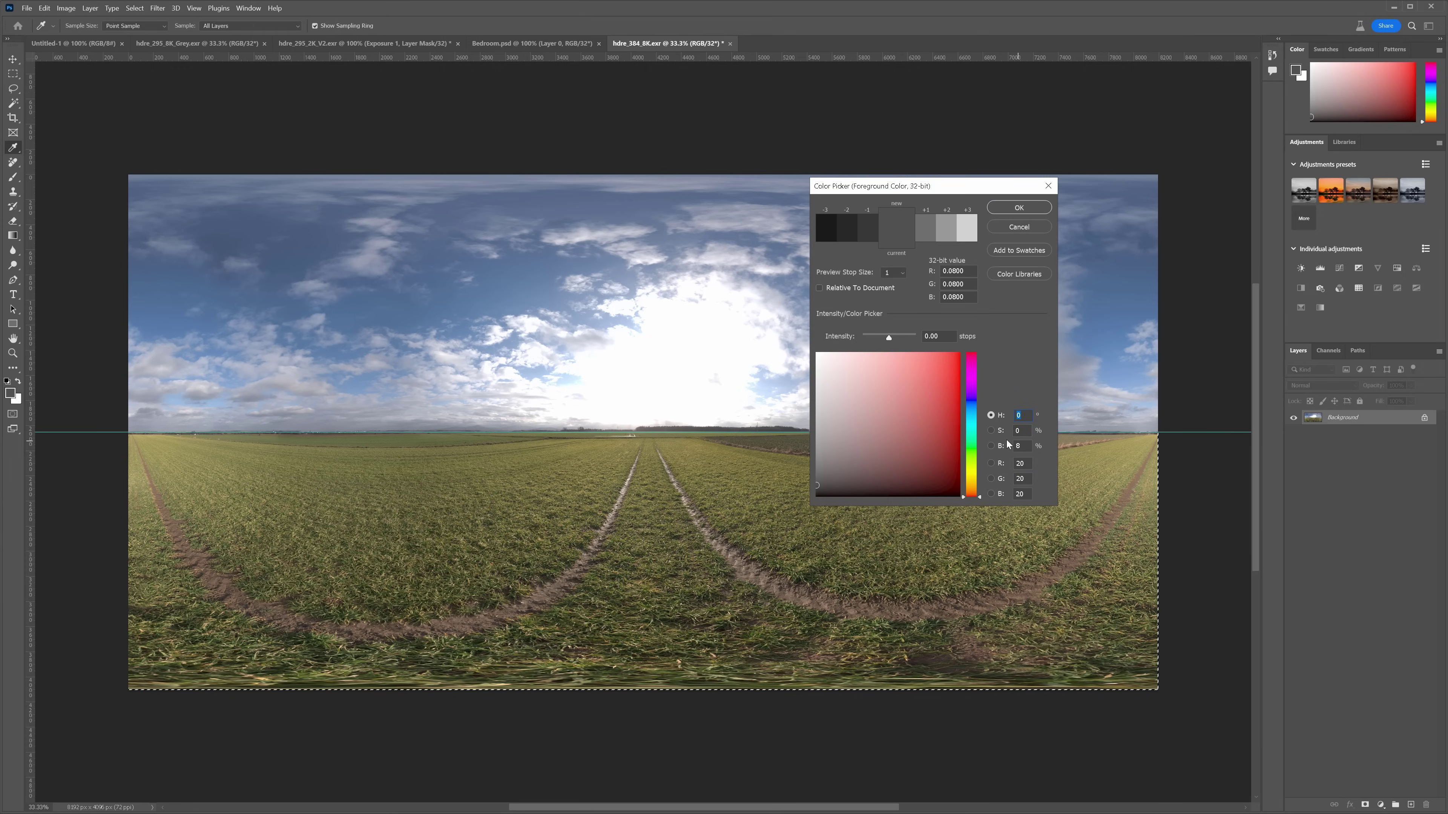
{"action": "left_click", "coordinate": [1020, 209]}
{"action": "key", "text": "alt+BackSpace"}
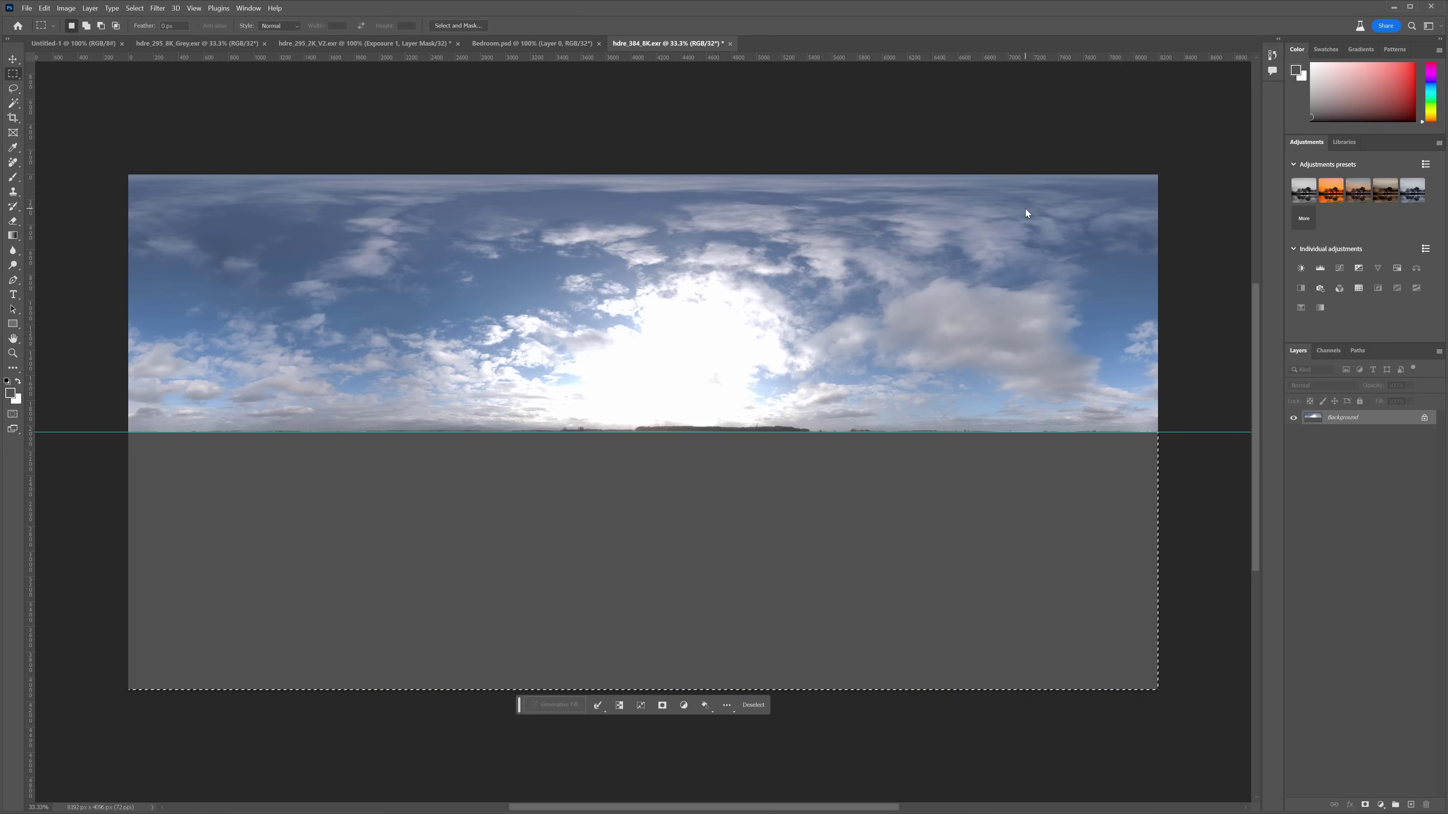
{"action": "key", "text": "ctrl+d"}
{"action": "key", "text": "ctrl+s"}
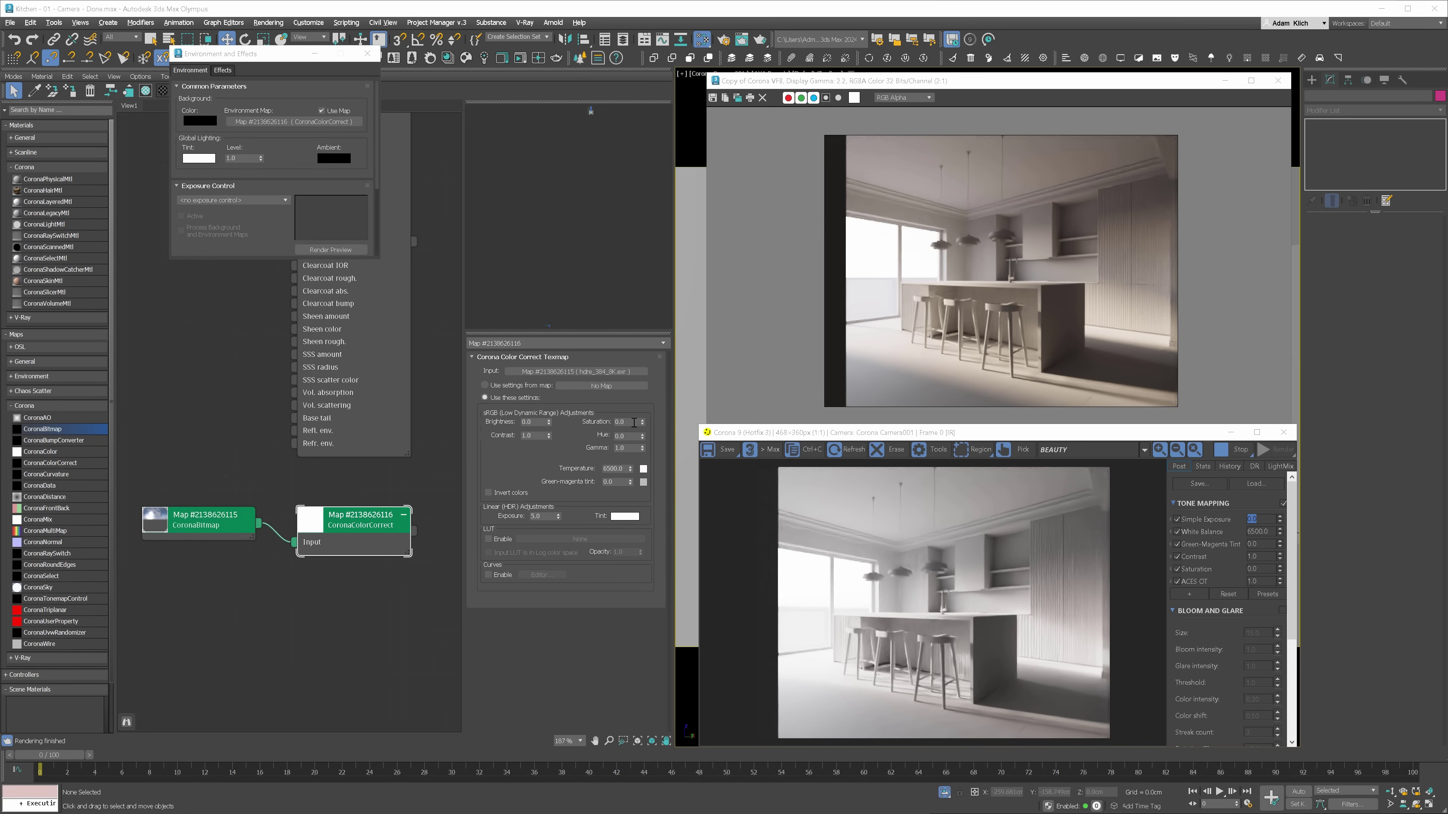
- Back in 3ds Max, set the saturation of the HDRI's CoronaColorCorrect map to 0.1
{"action": "double_click", "coordinate": [633, 422]}
{"action": "type", "text": "0.5"}
{"action": "key", "text": "Return"}
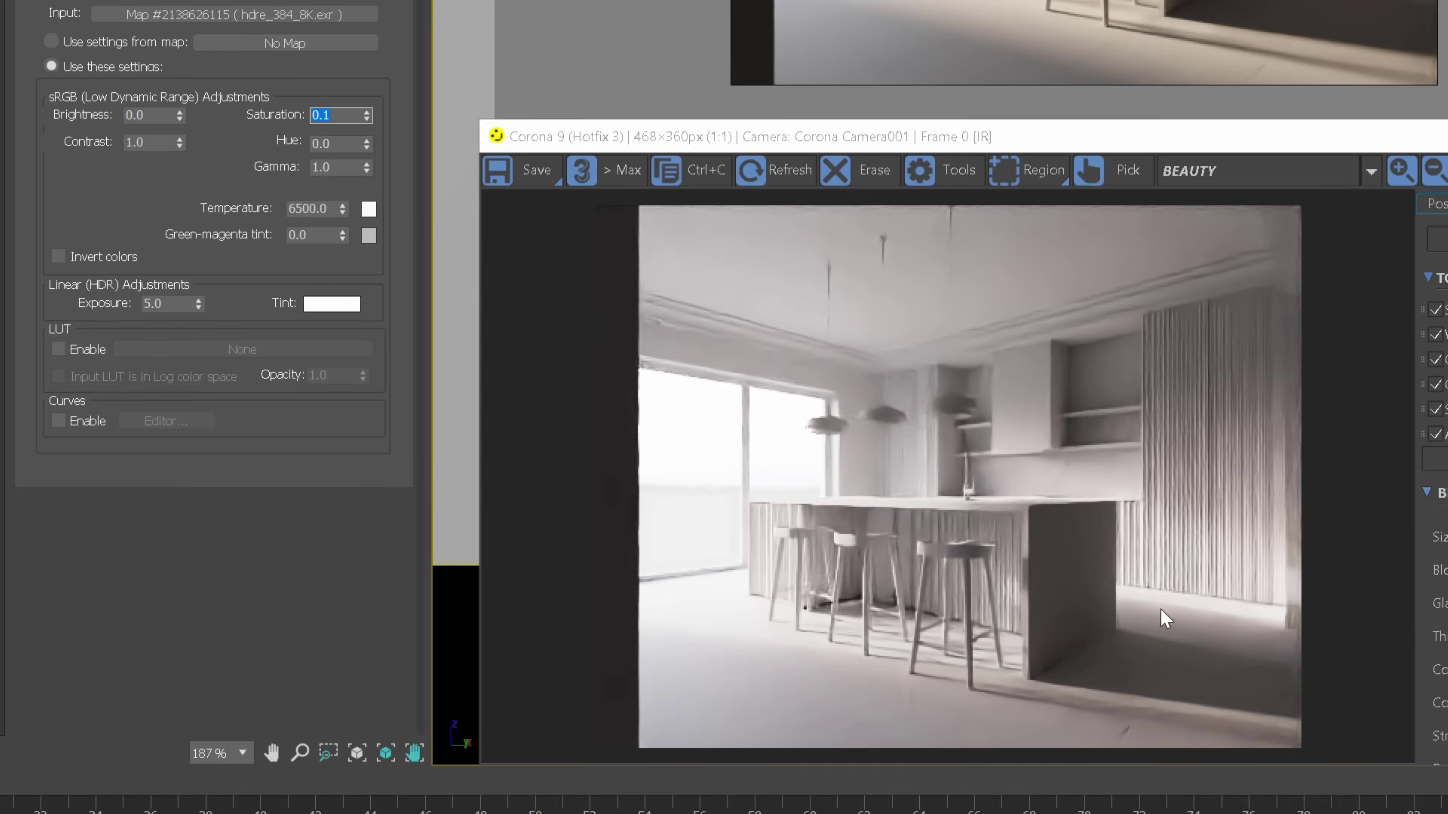
{"action": "left_click", "coordinate": [1231, 493]}
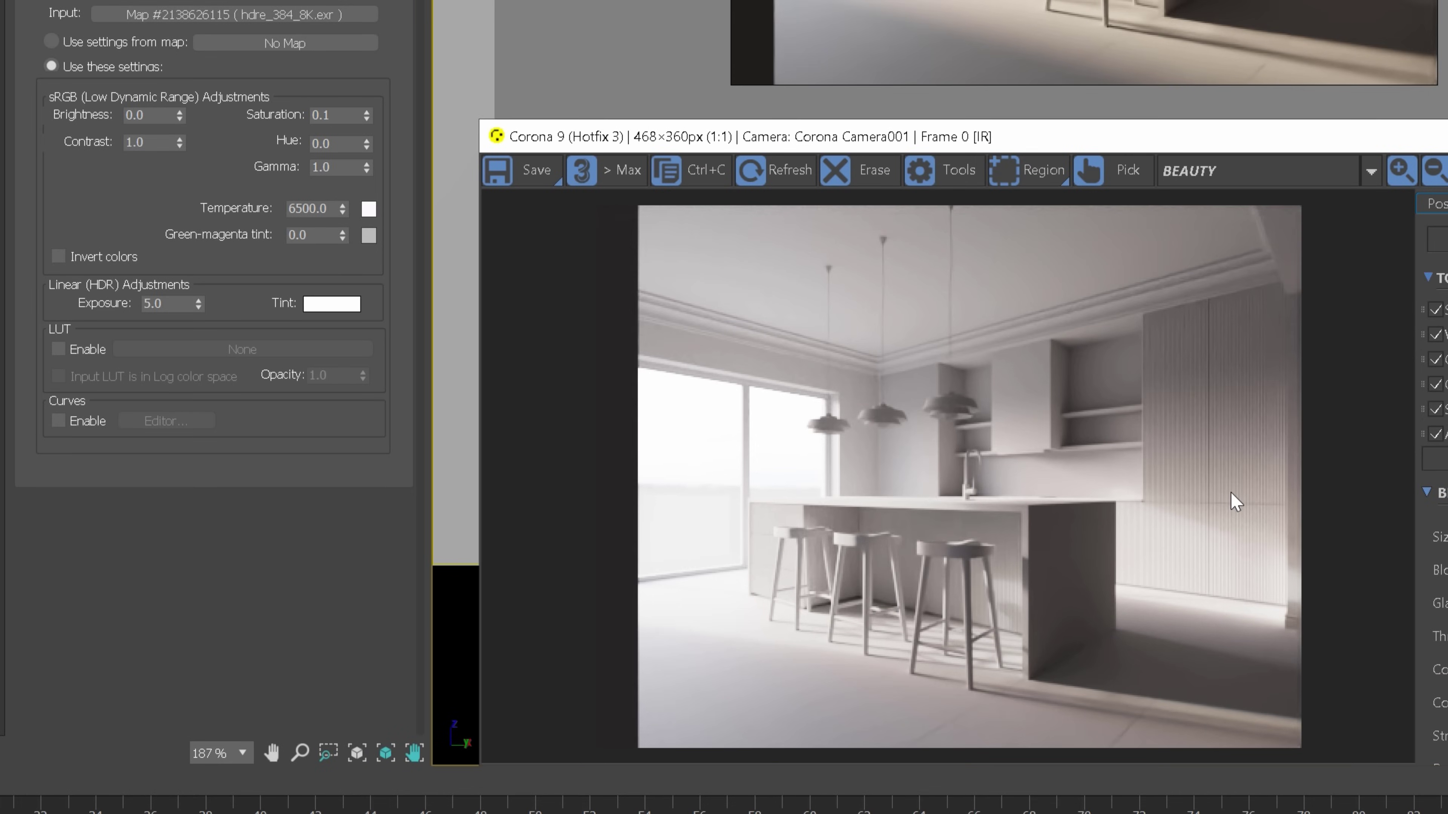
- Try lowering the color correction's gamma to 0.8 and 0.5, with the exposure at -2
{"action": "left_click", "coordinate": [359, 170]}
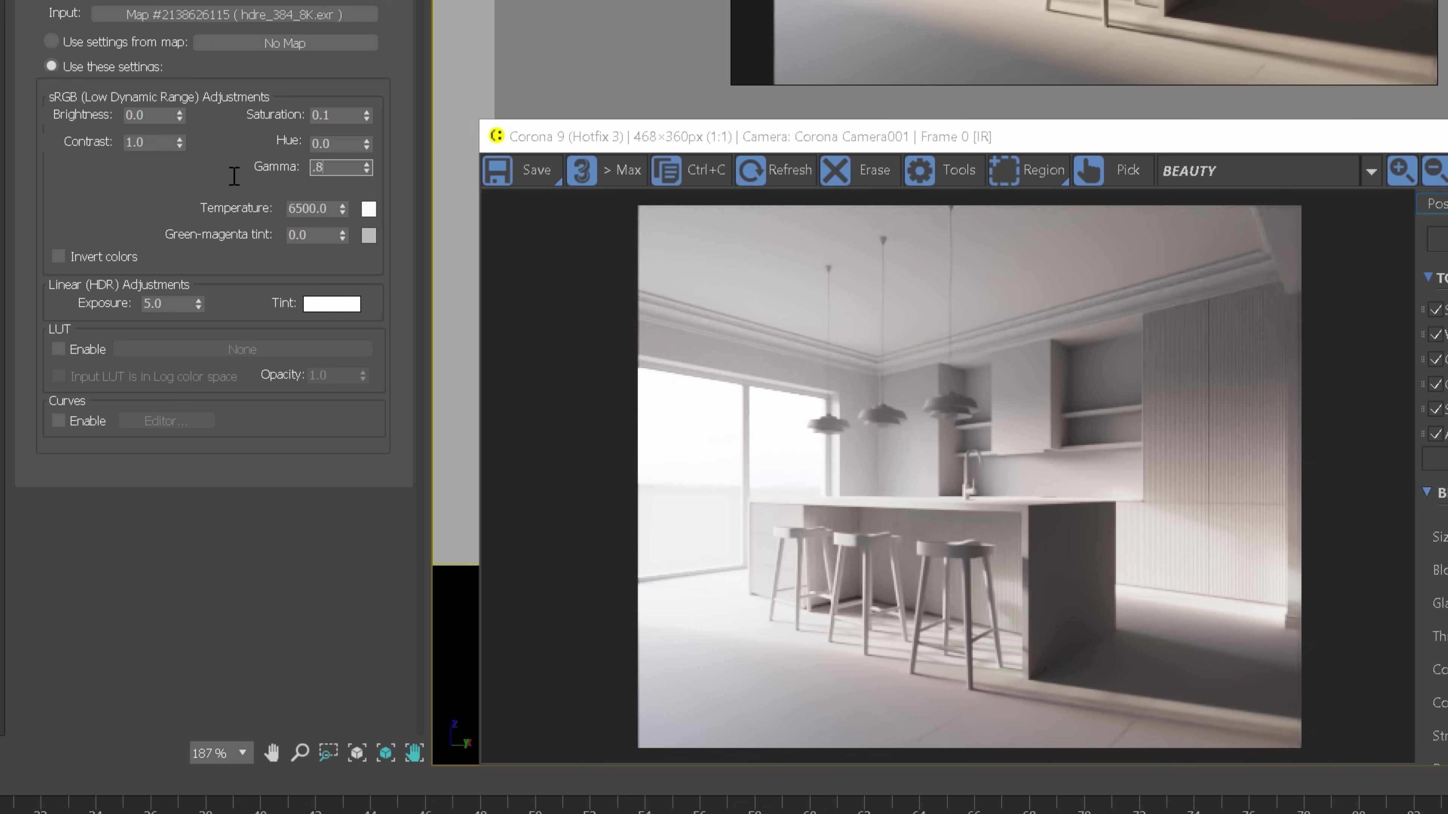
{"action": "type", "text": ".8"}
{"action": "key", "text": "Return"}
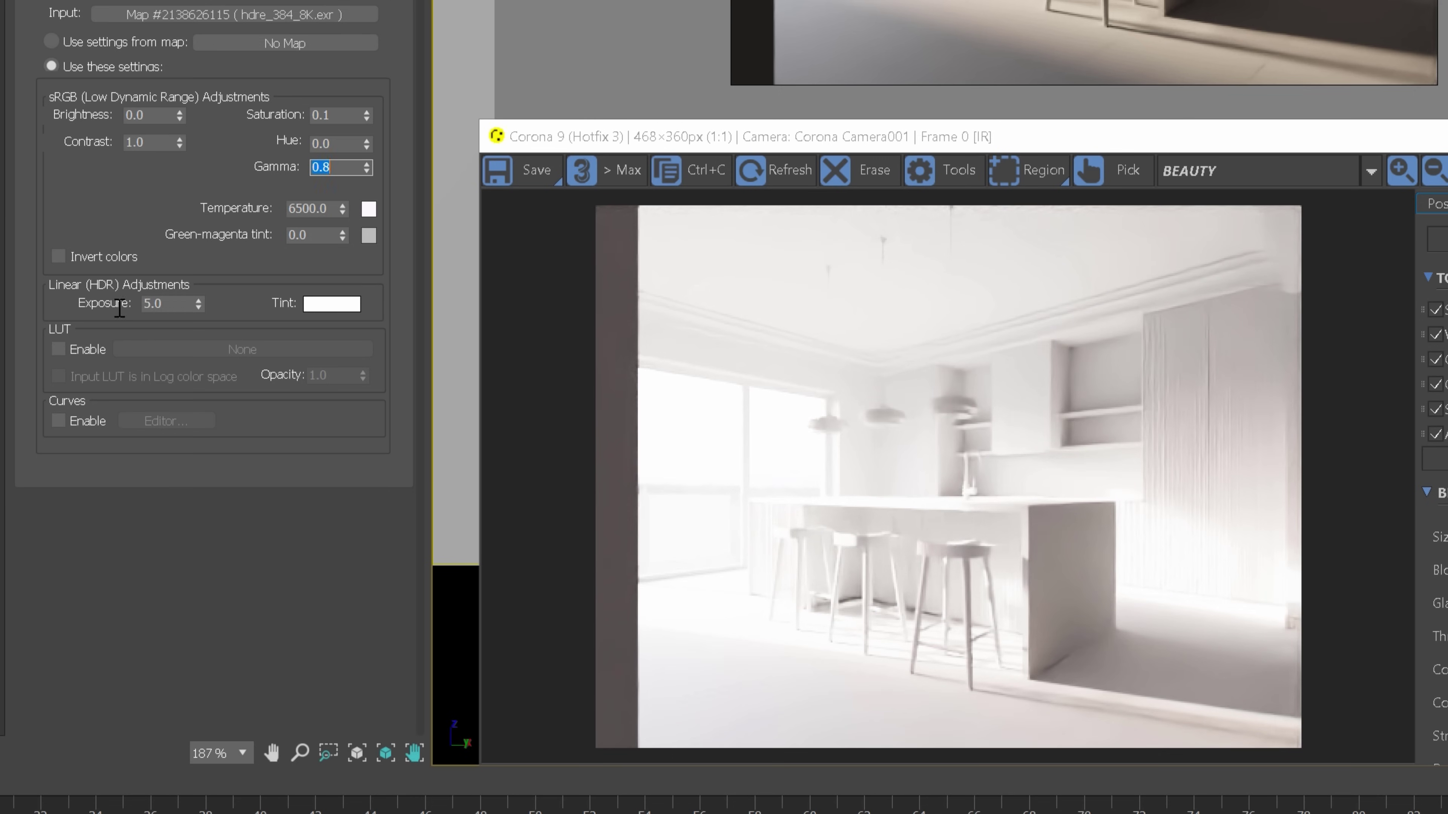
{"action": "left_click", "coordinate": [162, 304]}
{"action": "type", "text": "-2"}
{"action": "key", "text": "Return"}
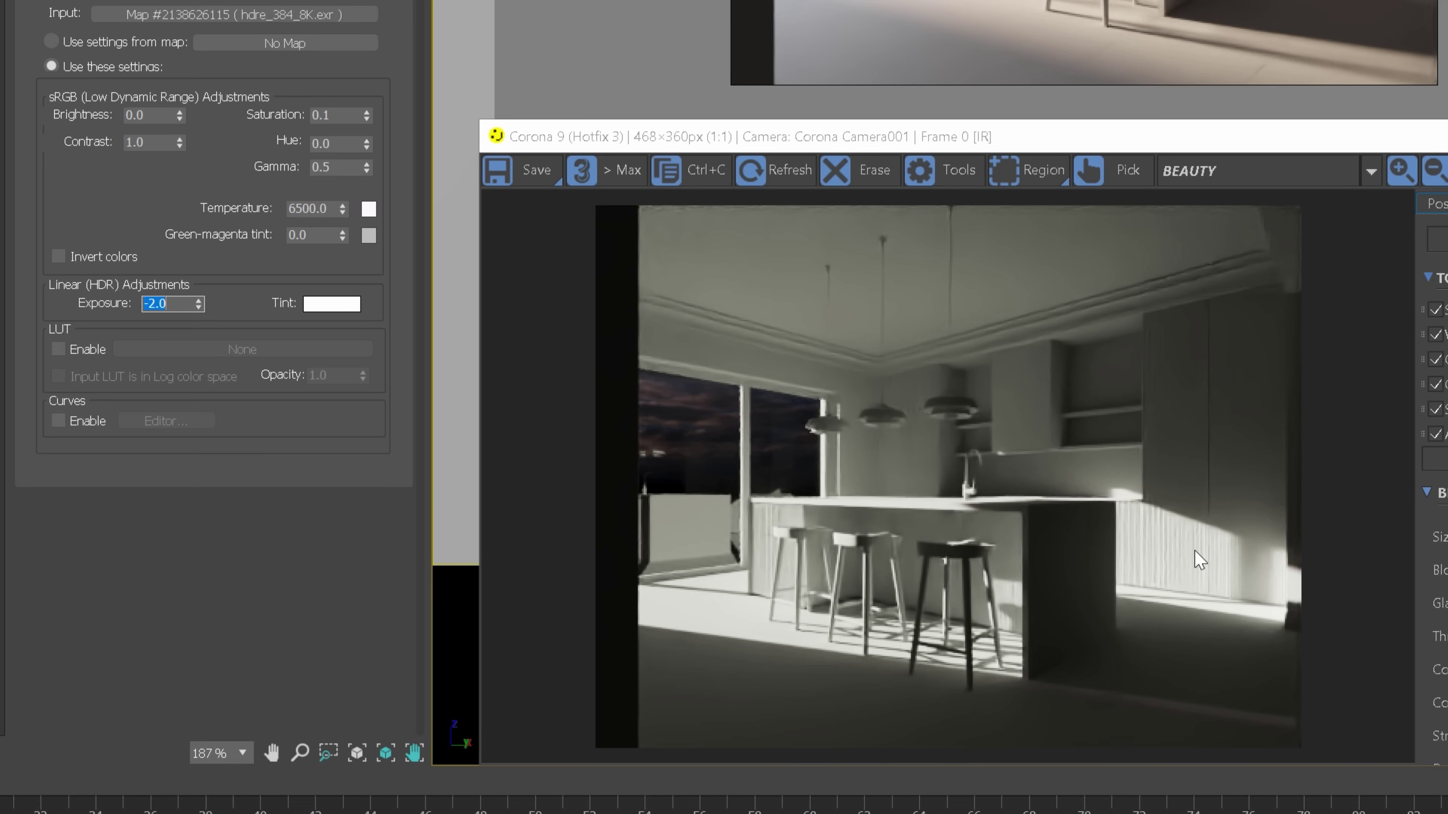
- Try a gamma of 1.5 with an exposure of 8 in the HDRI's color correction
{"action": "left_click", "coordinate": [341, 167]}
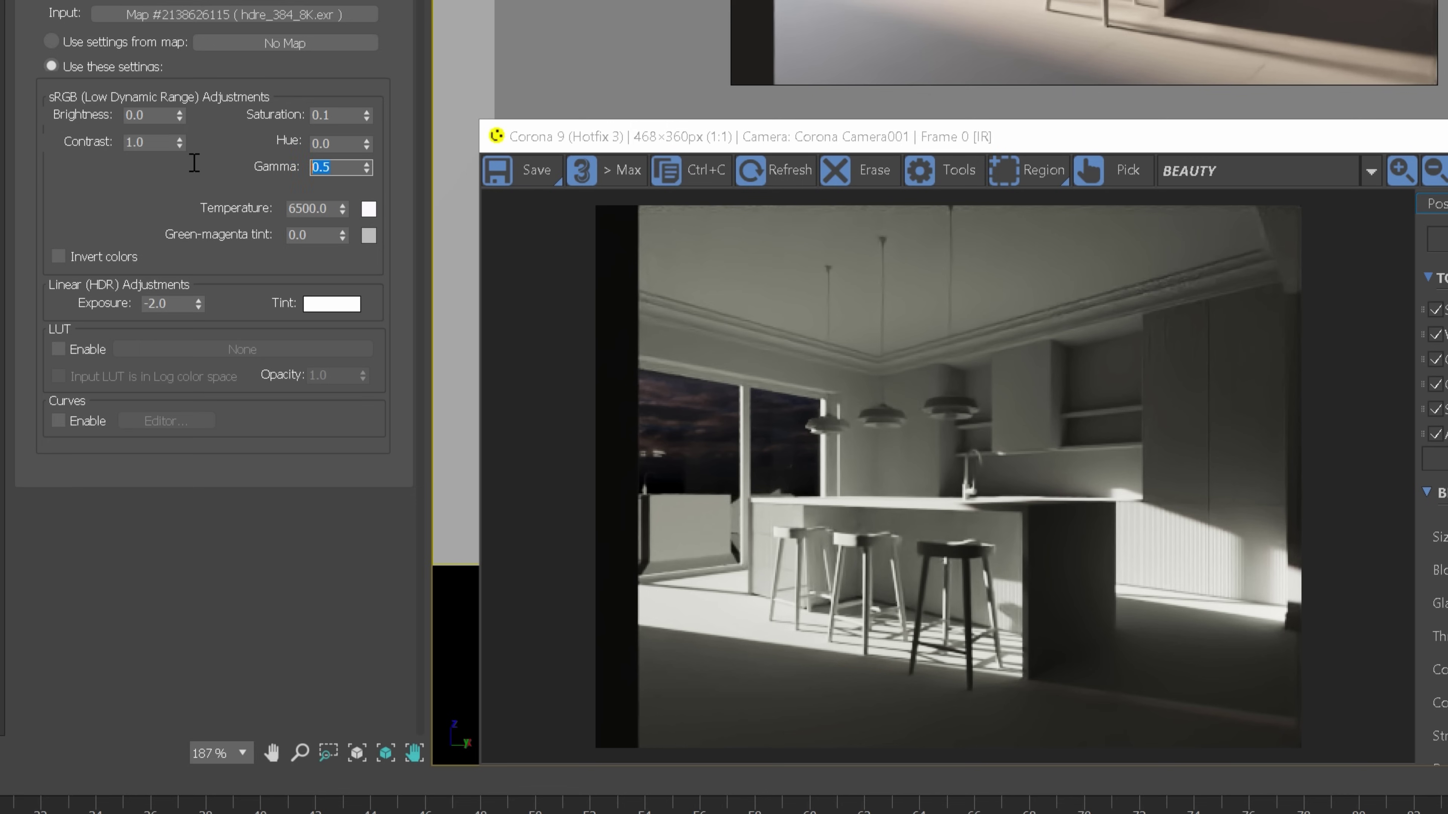
{"action": "type", "text": "1.5"}
{"action": "key", "text": "Return"}
{"action": "left_click", "coordinate": [182, 304]}
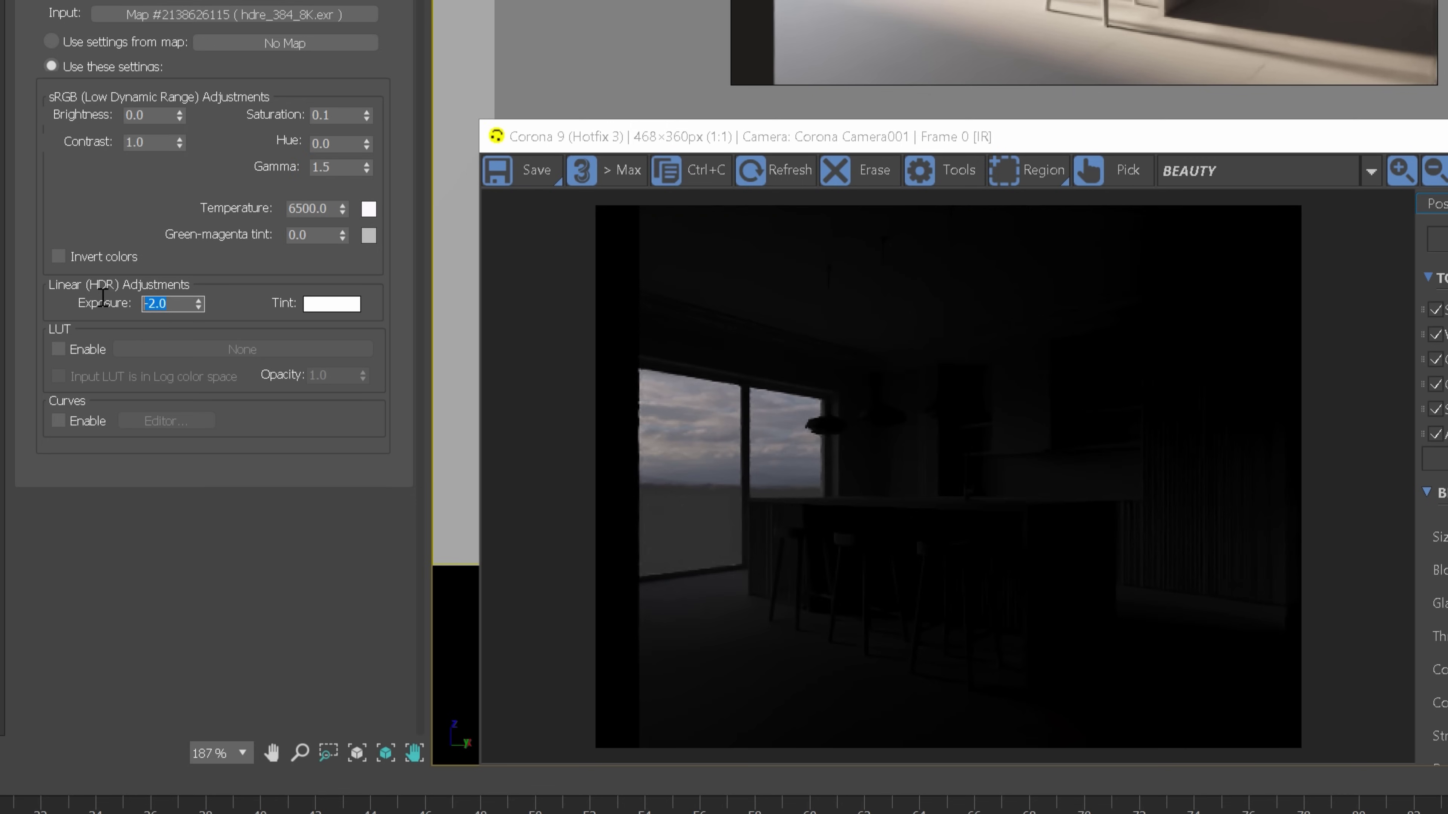
{"action": "type", "text": "8"}
{"action": "key", "text": "Return"}
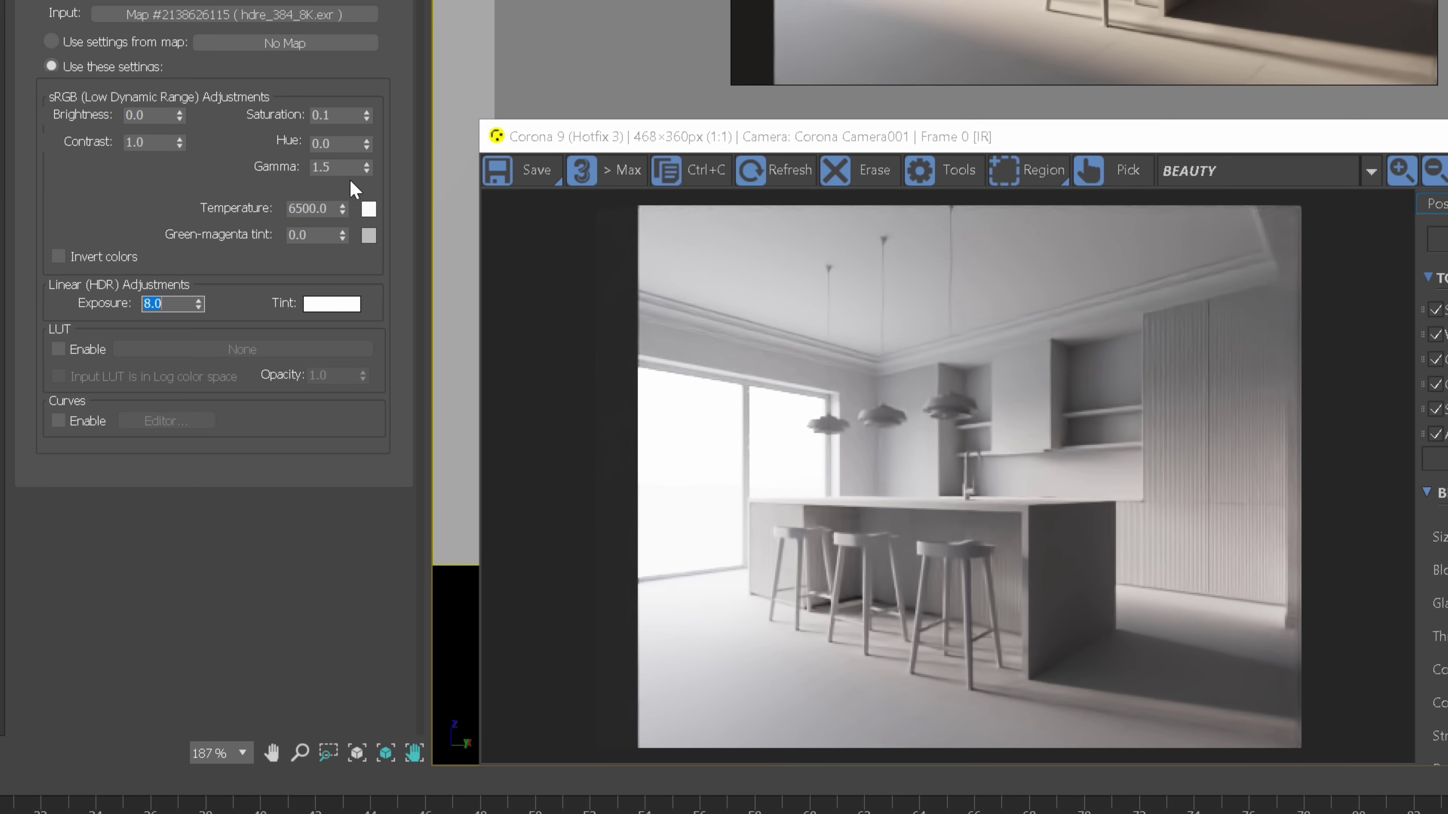
- Set the HDRI color correction's gamma to 1.3 and its exposure to 6
{"action": "left_click", "coordinate": [324, 168]}
{"action": "key", "text": "BackSpace"}
{"action": "type", "text": "3"}
{"action": "key", "text": "Return"}
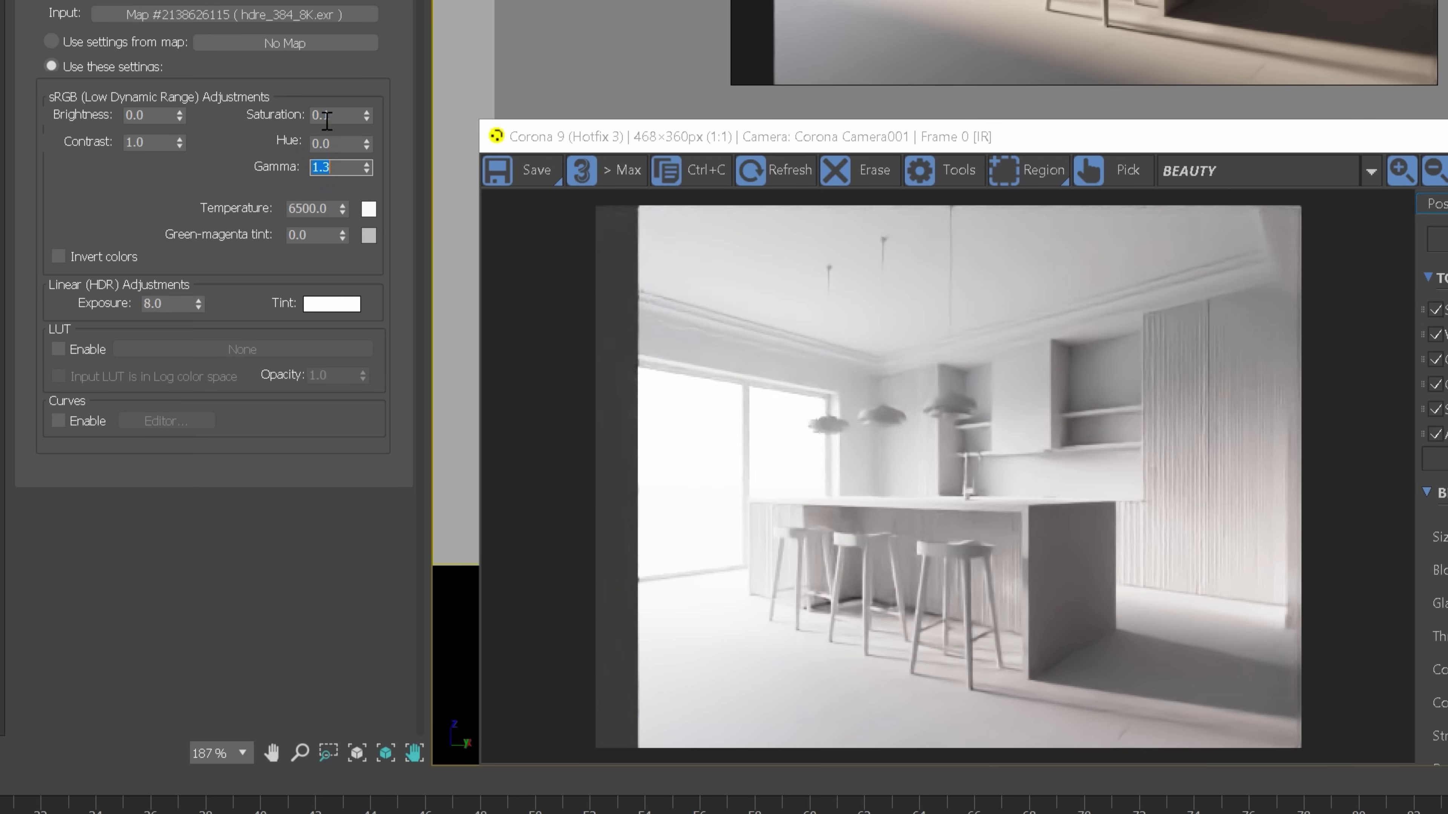
{"action": "double_click", "coordinate": [160, 304]}
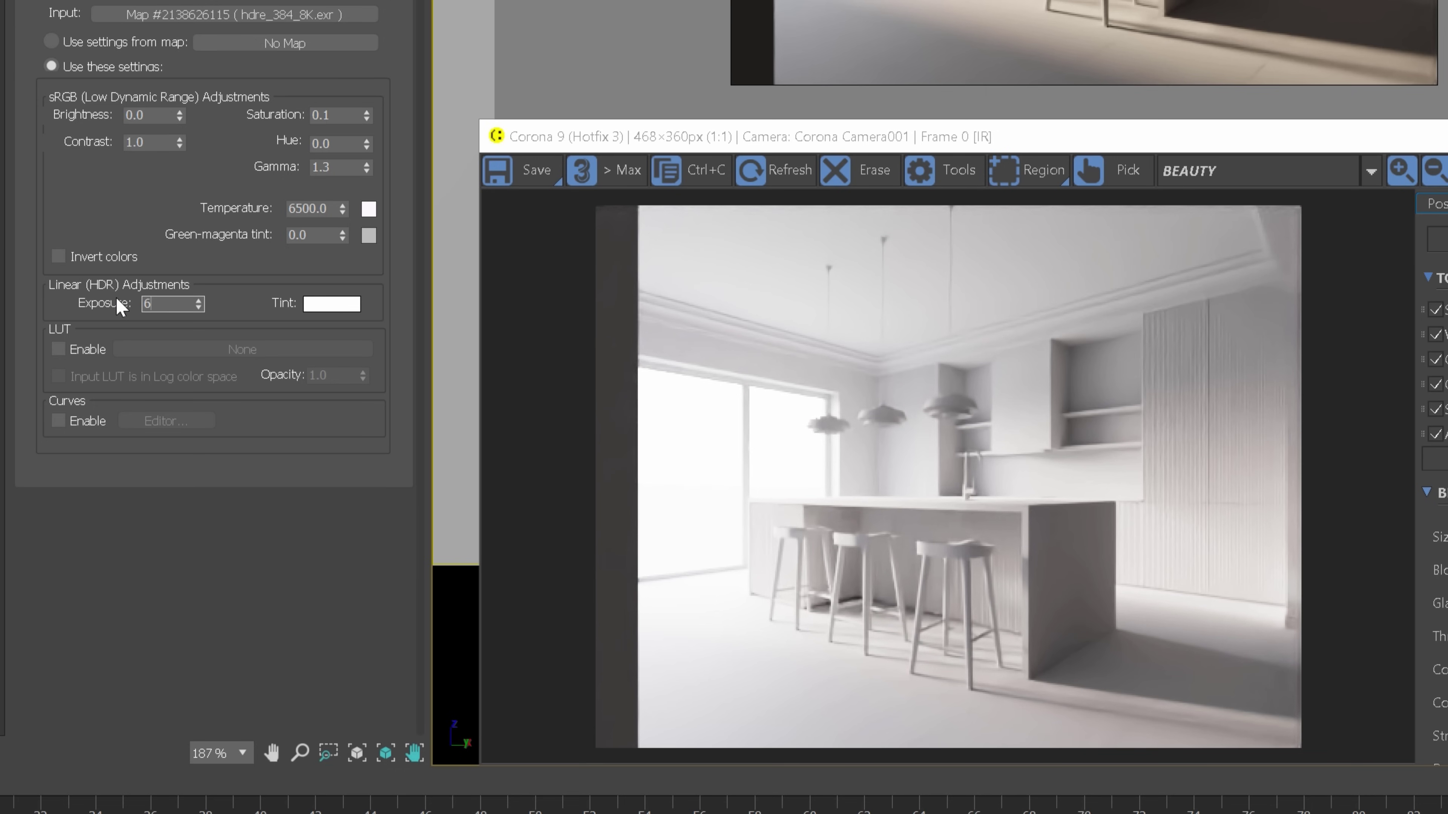
{"action": "type", "text": "6"}
{"action": "key", "text": "Return"}
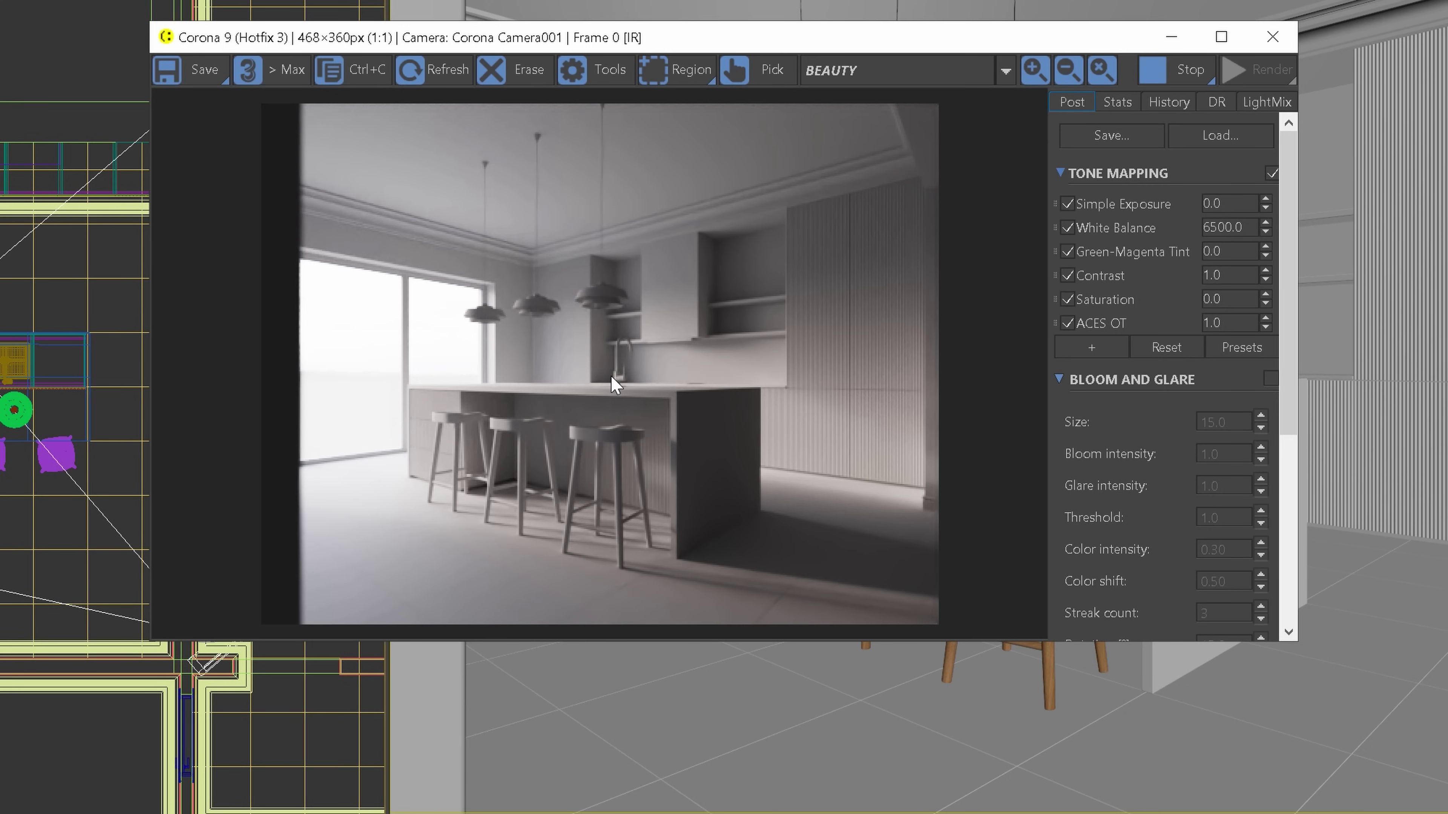
- Add a Reinhard Highlight Compression operator to the tone mapping stack with a value of 2
{"action": "left_click", "coordinate": [1070, 351]}
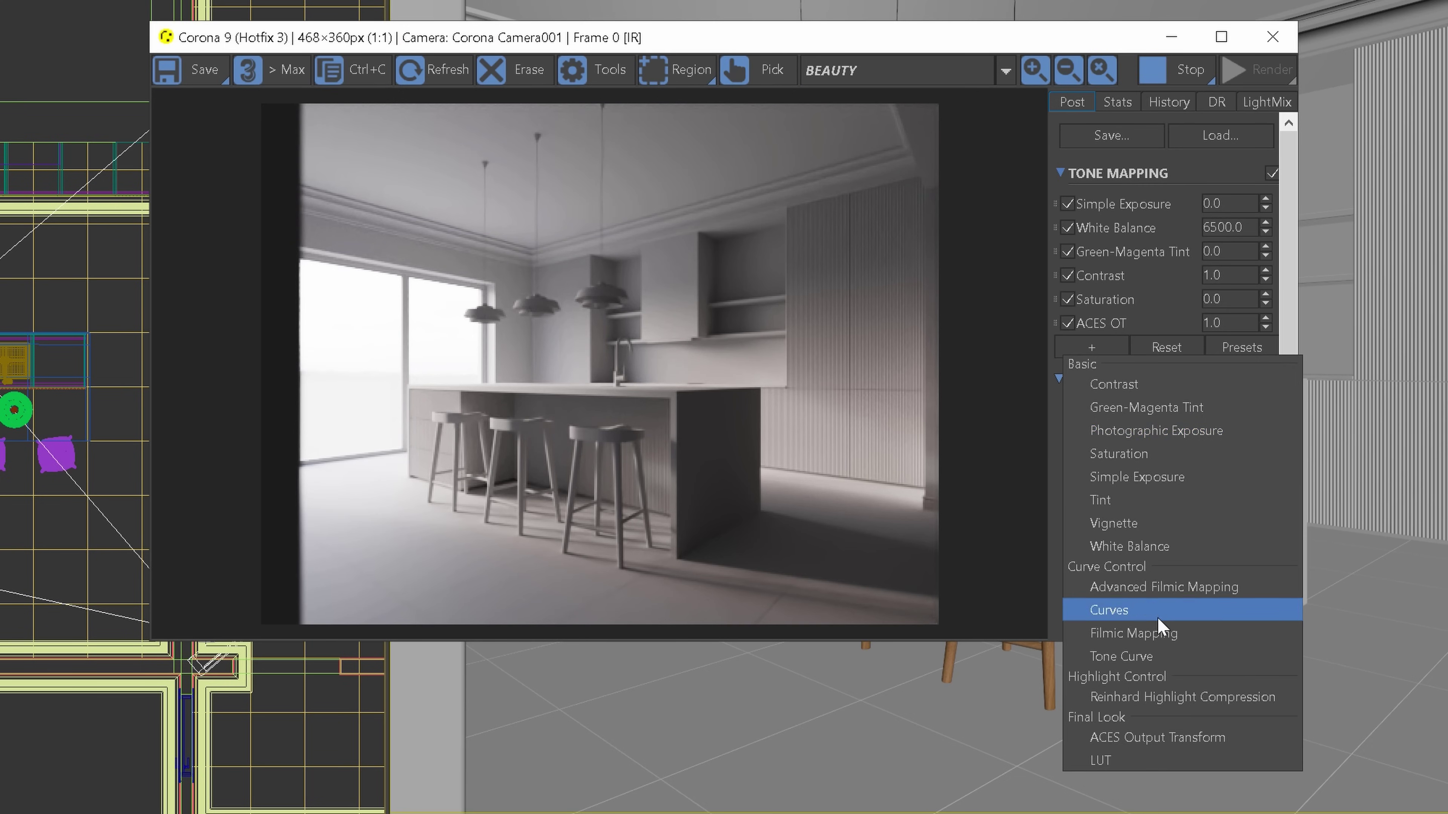
{"action": "left_click", "coordinate": [1145, 697]}
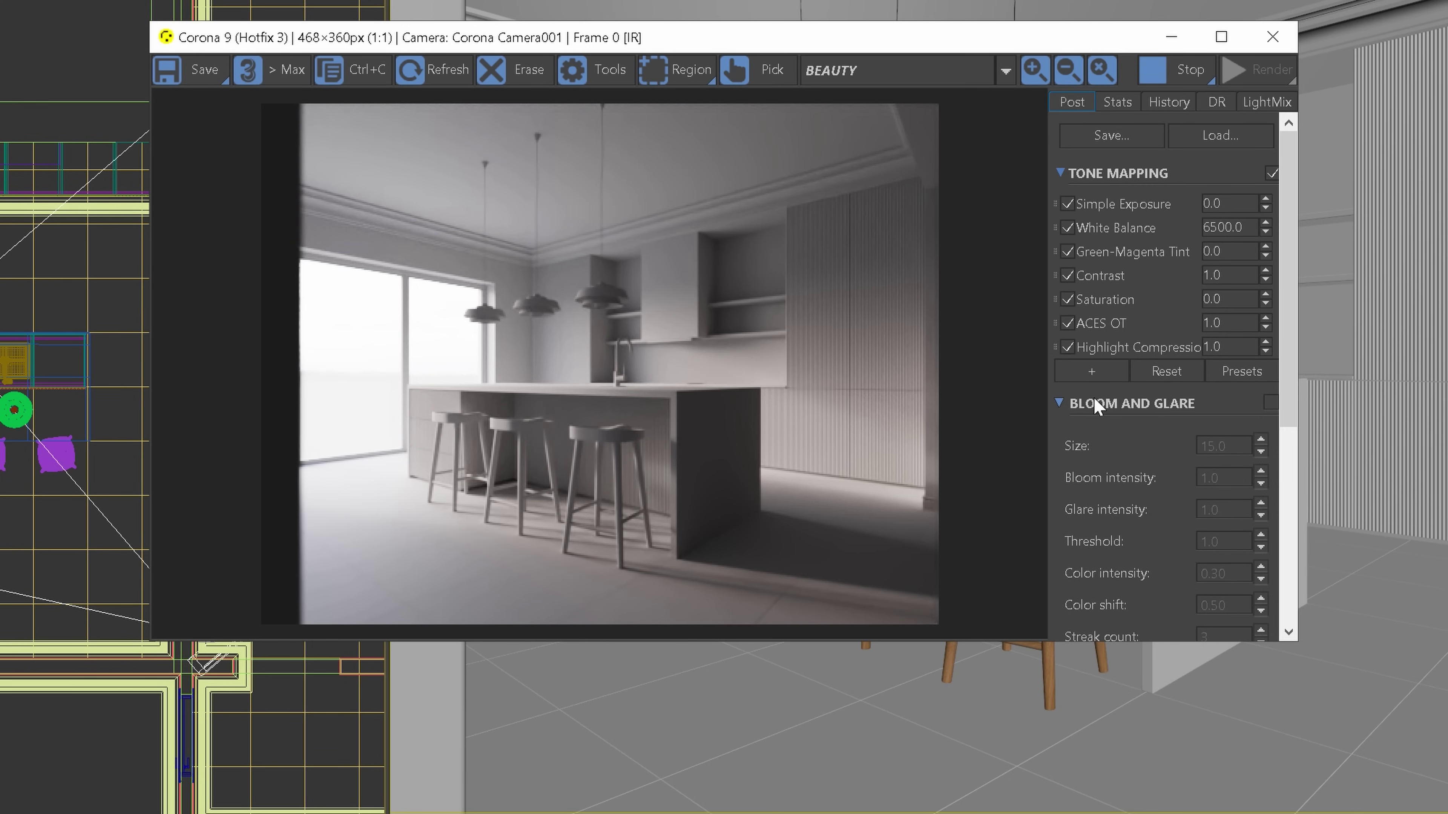
{"action": "double_click", "coordinate": [1232, 345]}
{"action": "type", "text": "2"}
{"action": "key", "text": "Return"}
- Move Highlight Compression directly below Simple Exposure and toggle it off and on to compare the render
{"action": "left_click_drag", "start_coordinate": [1054, 347], "coordinate": [1062, 229]}
{"action": "left_click", "coordinate": [1068, 228]}
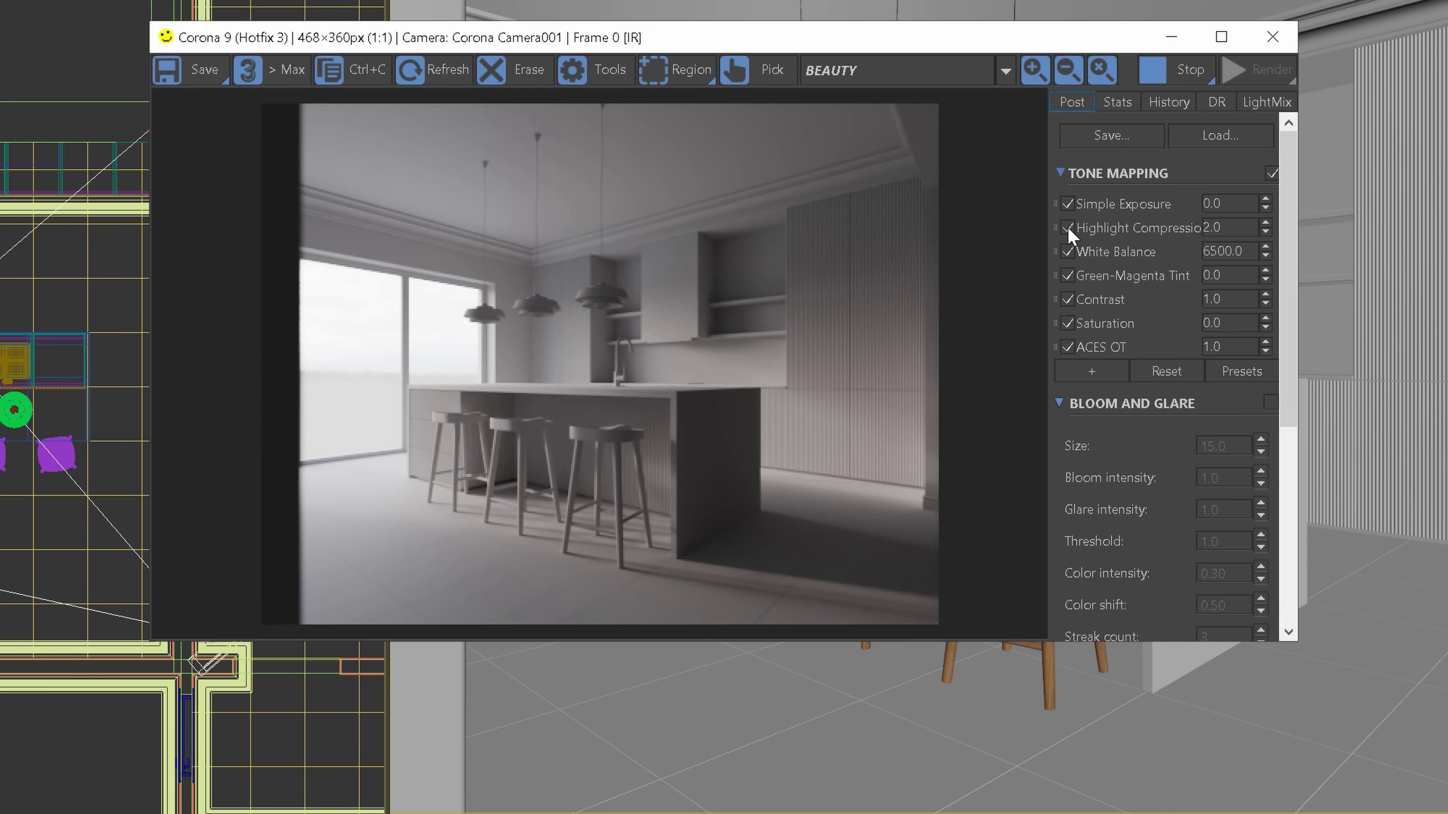
{"action": "left_click", "coordinate": [1068, 230]}
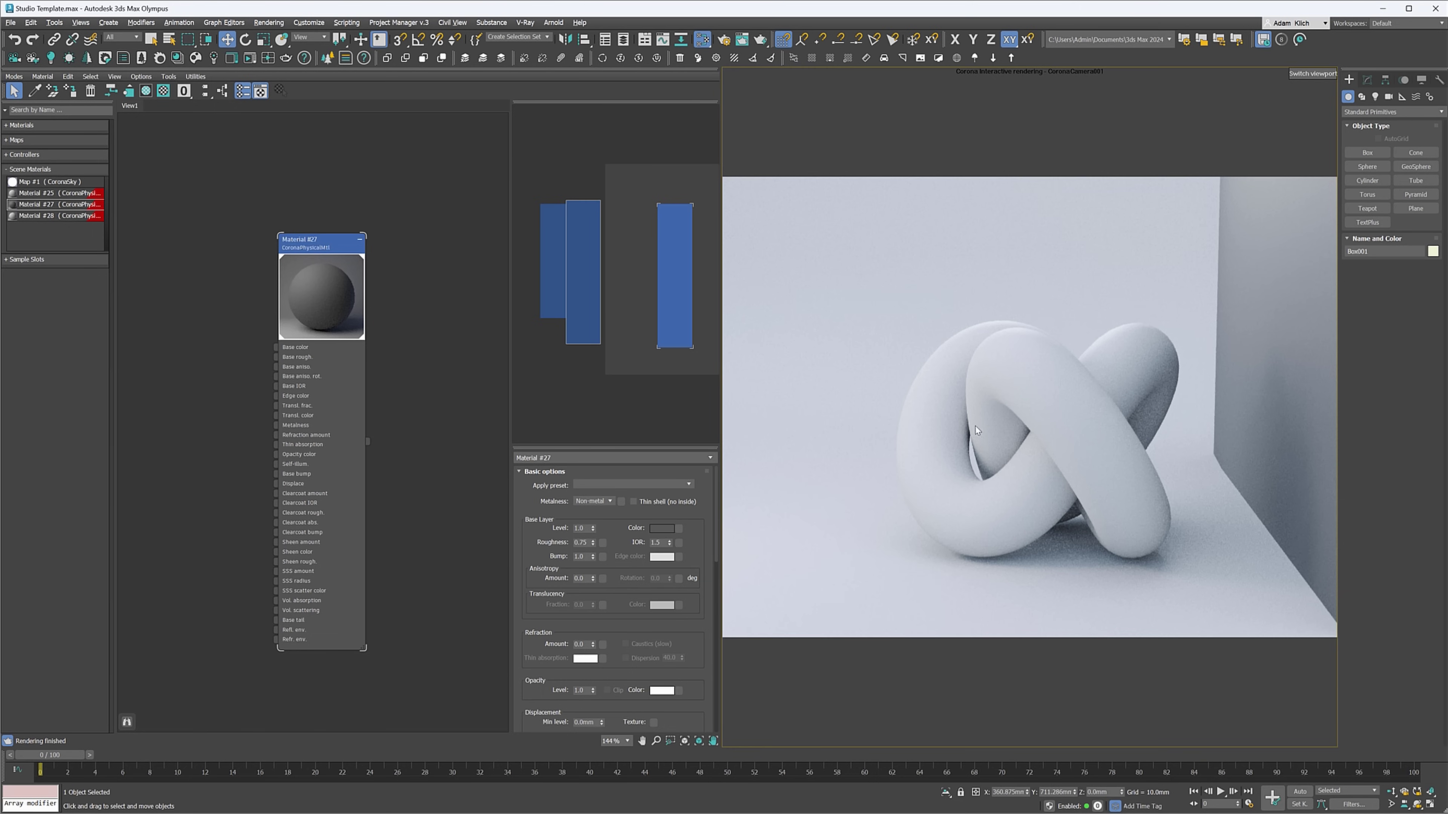
- In the Studio Template scene, try black, white and pure red as Material #27's base color, followed by another saturated hue
{"action": "left_click", "coordinate": [670, 529]}
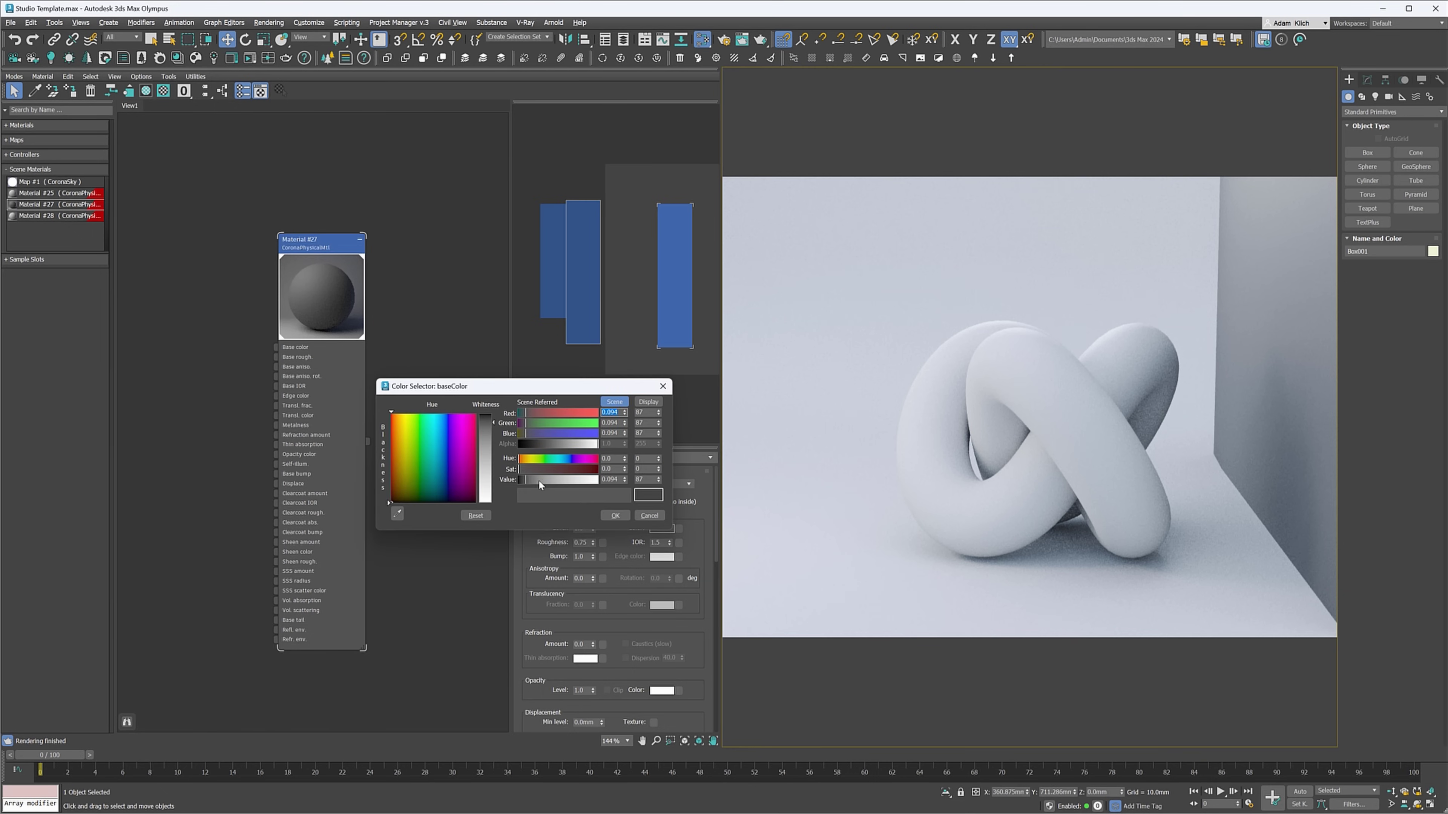
{"action": "left_click_drag", "start_coordinate": [539, 483], "coordinate": [519, 480]}
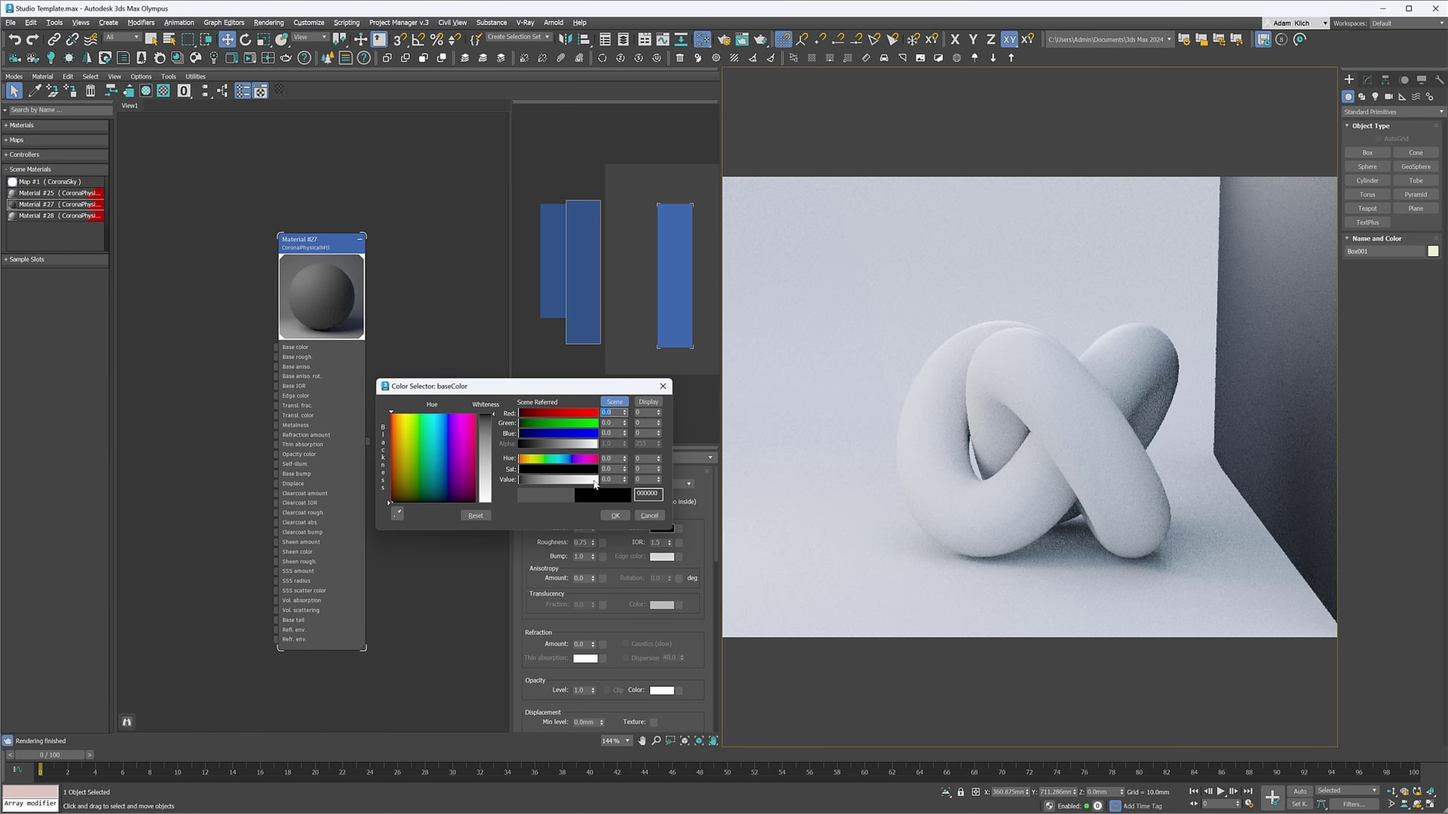
{"action": "left_click_drag", "start_coordinate": [596, 481], "coordinate": [600, 481]}
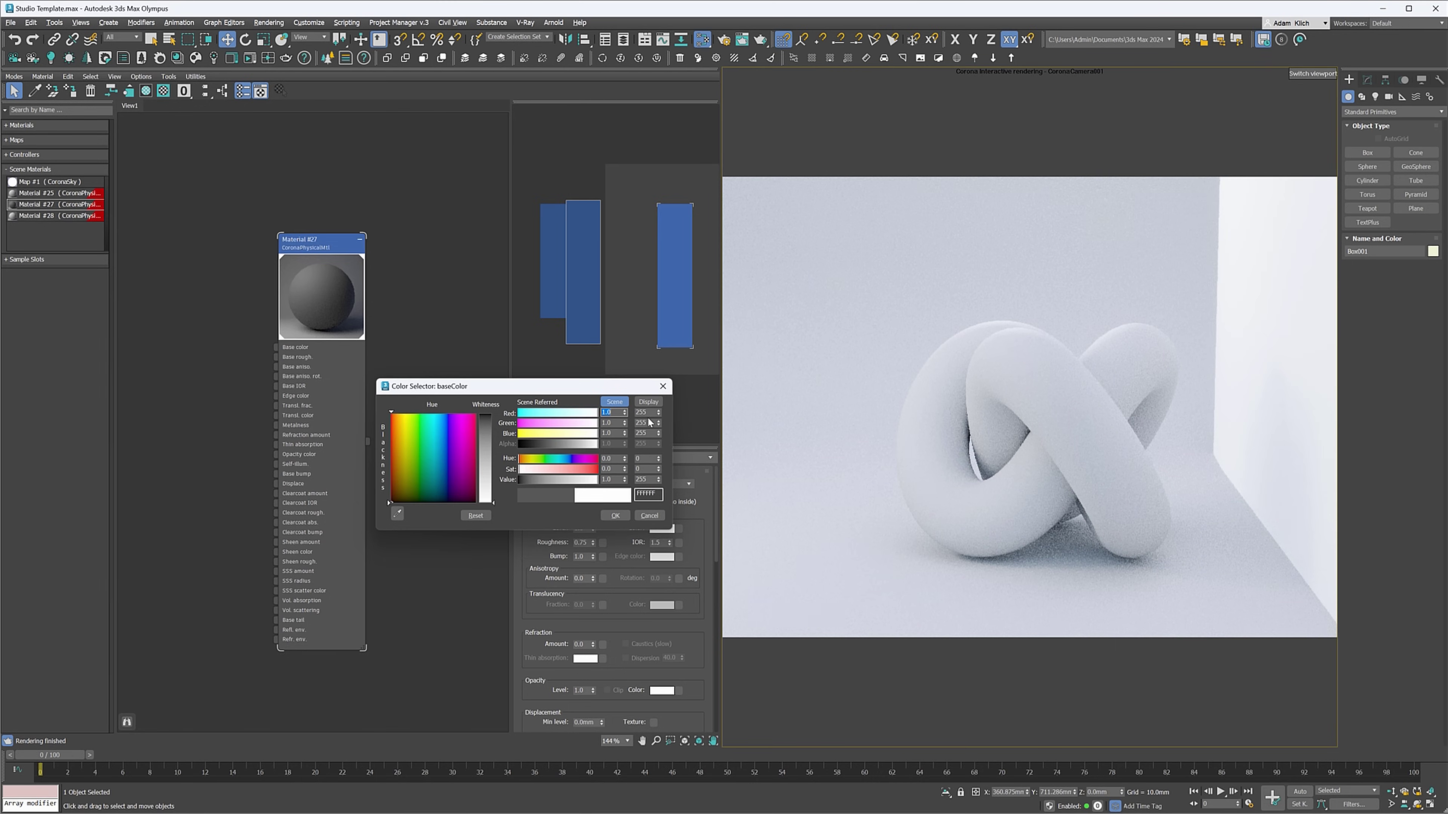
{"action": "left_click", "coordinate": [596, 469]}
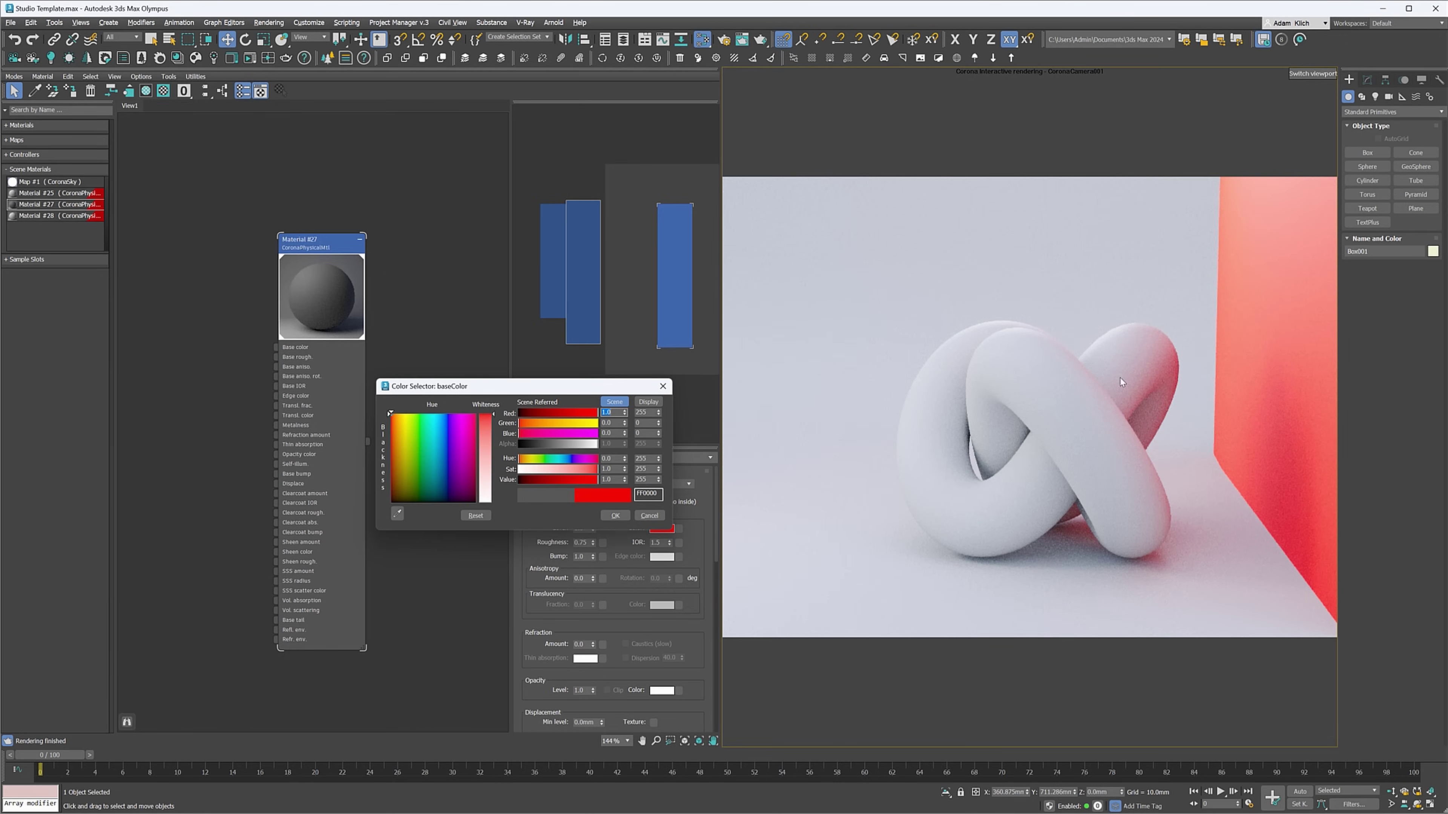
{"action": "left_click", "coordinate": [559, 460]}
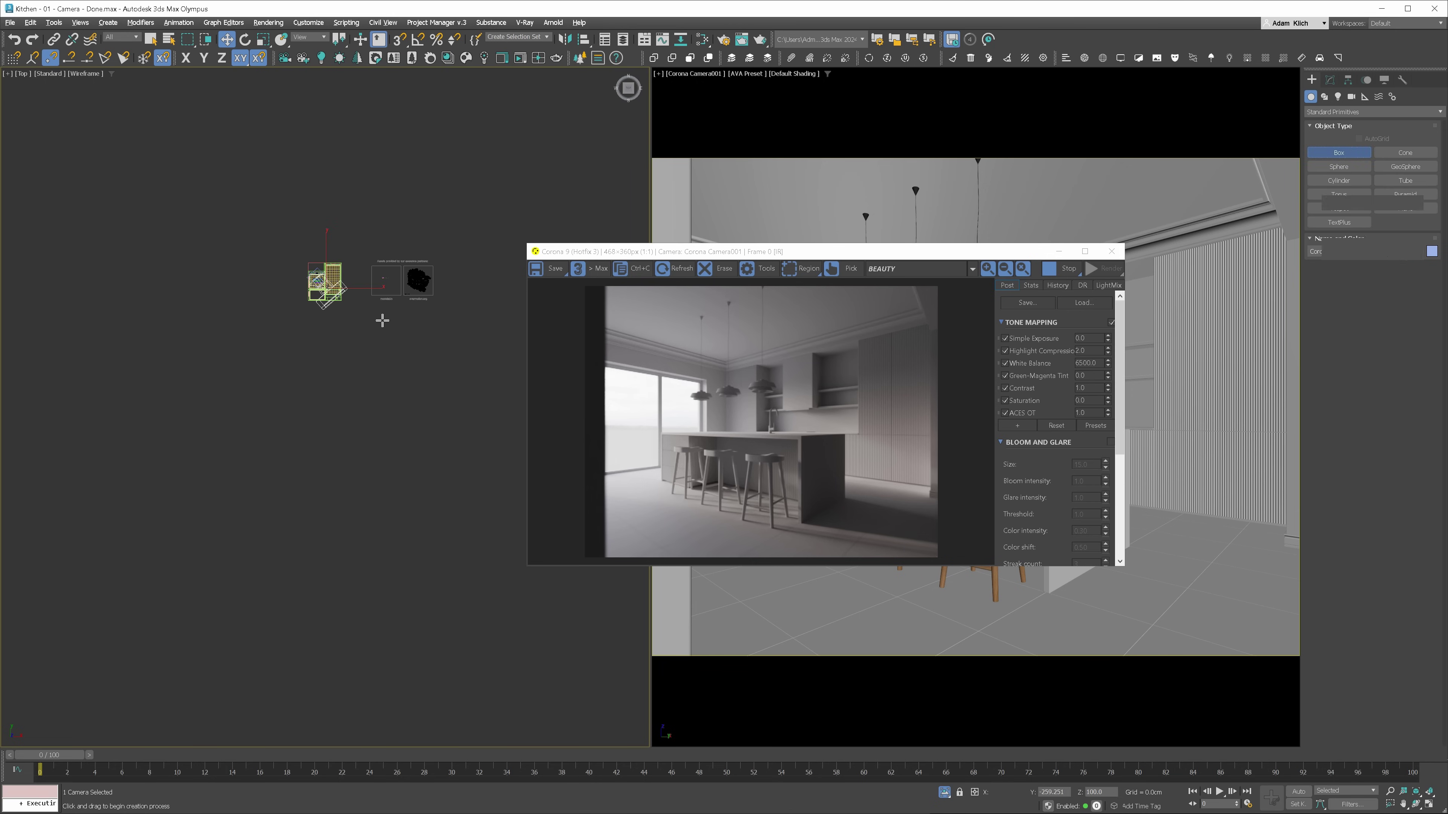
- Back in the kitchen scene, draw a large box under the whole house as ground and set its Z position to -10 cm
{"action": "left_click_drag", "start_coordinate": [538, 121], "coordinate": [37, 483]}
{"action": "left_click", "coordinate": [36, 482]}
{"action": "key", "text": "w"}
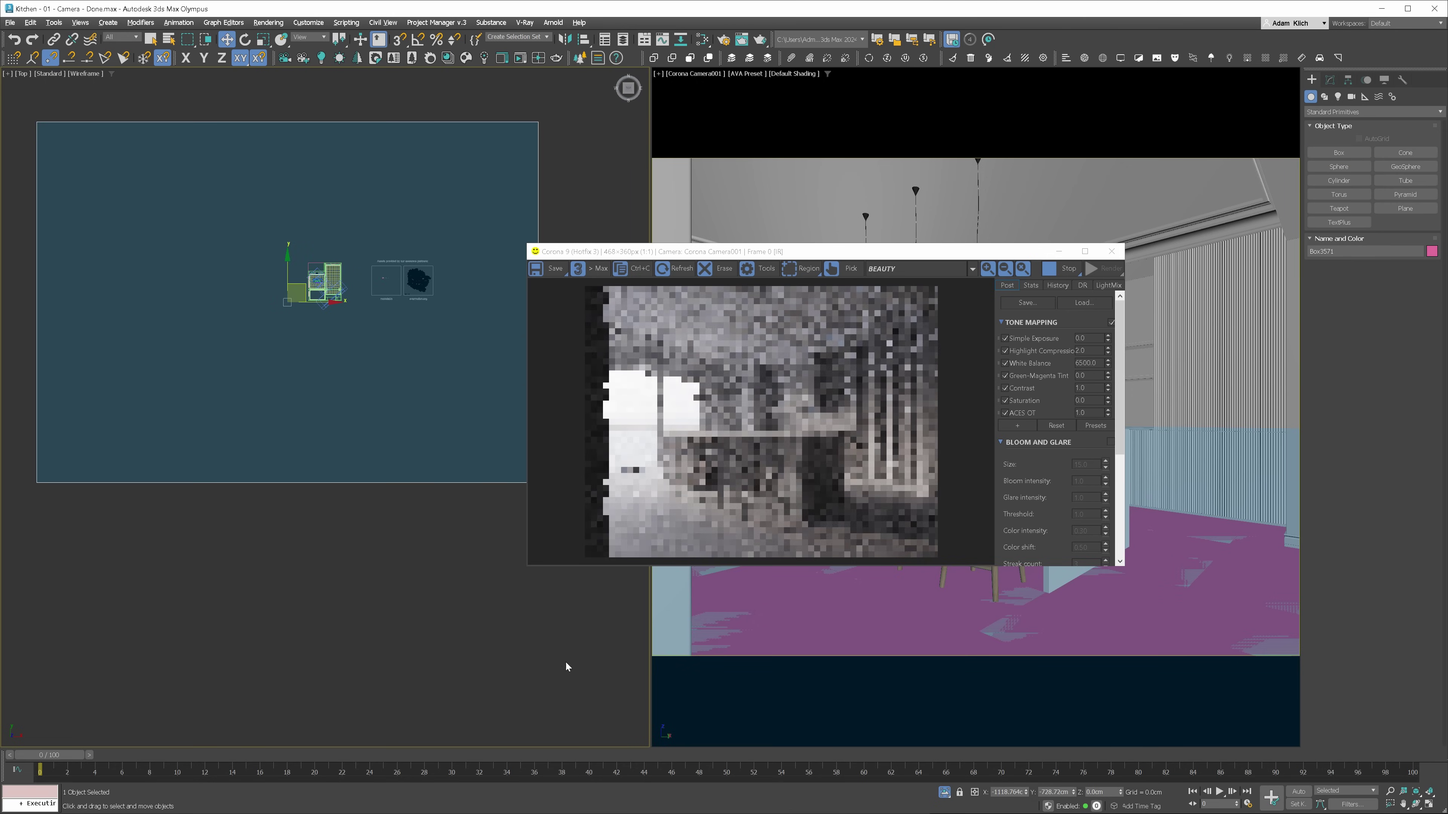
{"action": "double_click", "coordinate": [1107, 793]}
{"action": "type", "text": "-10"}
{"action": "key", "text": "Return"}
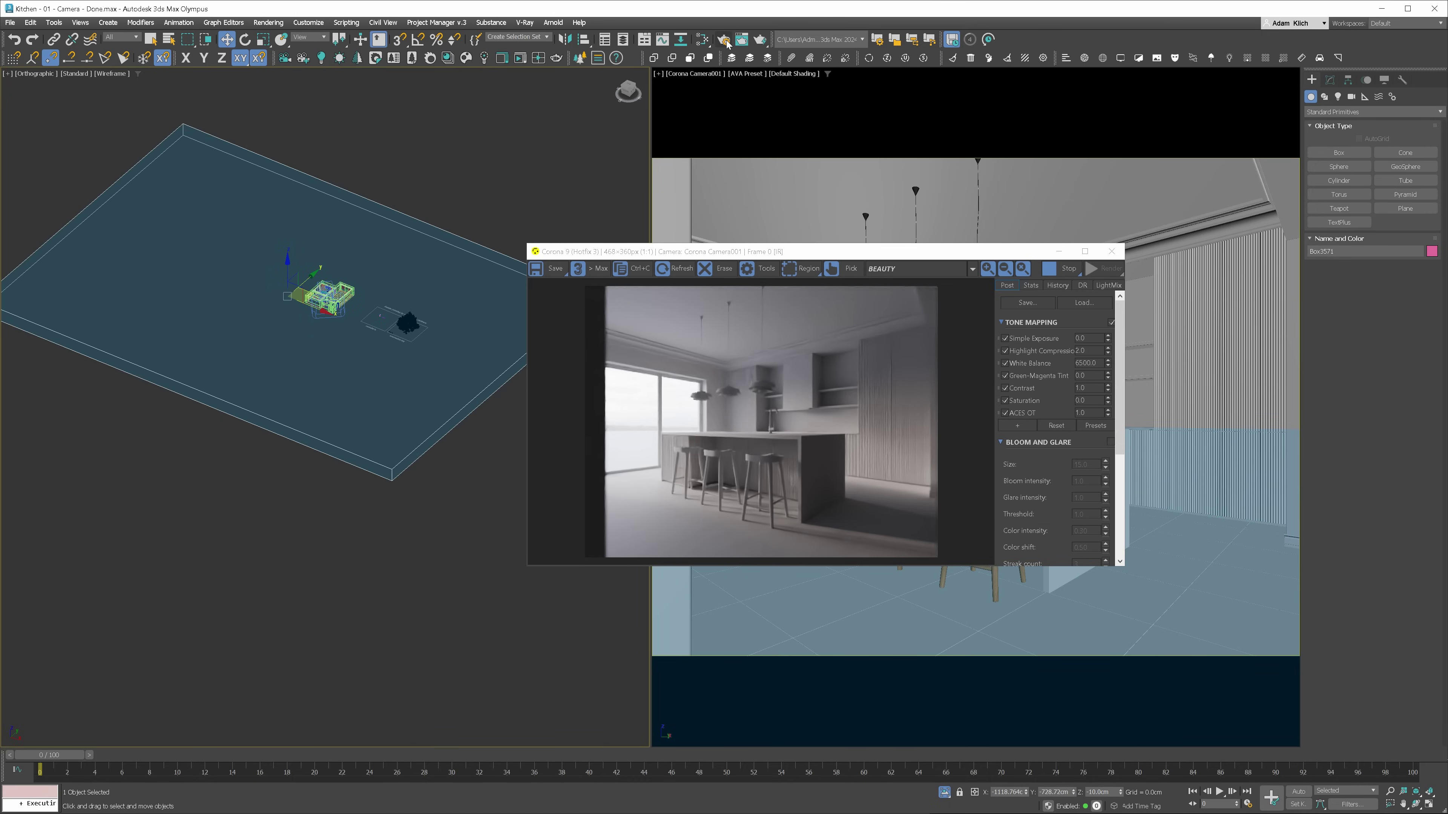
- Exclude the ground box from the material override in the render's scene settings
{"action": "left_click", "coordinate": [723, 39]}
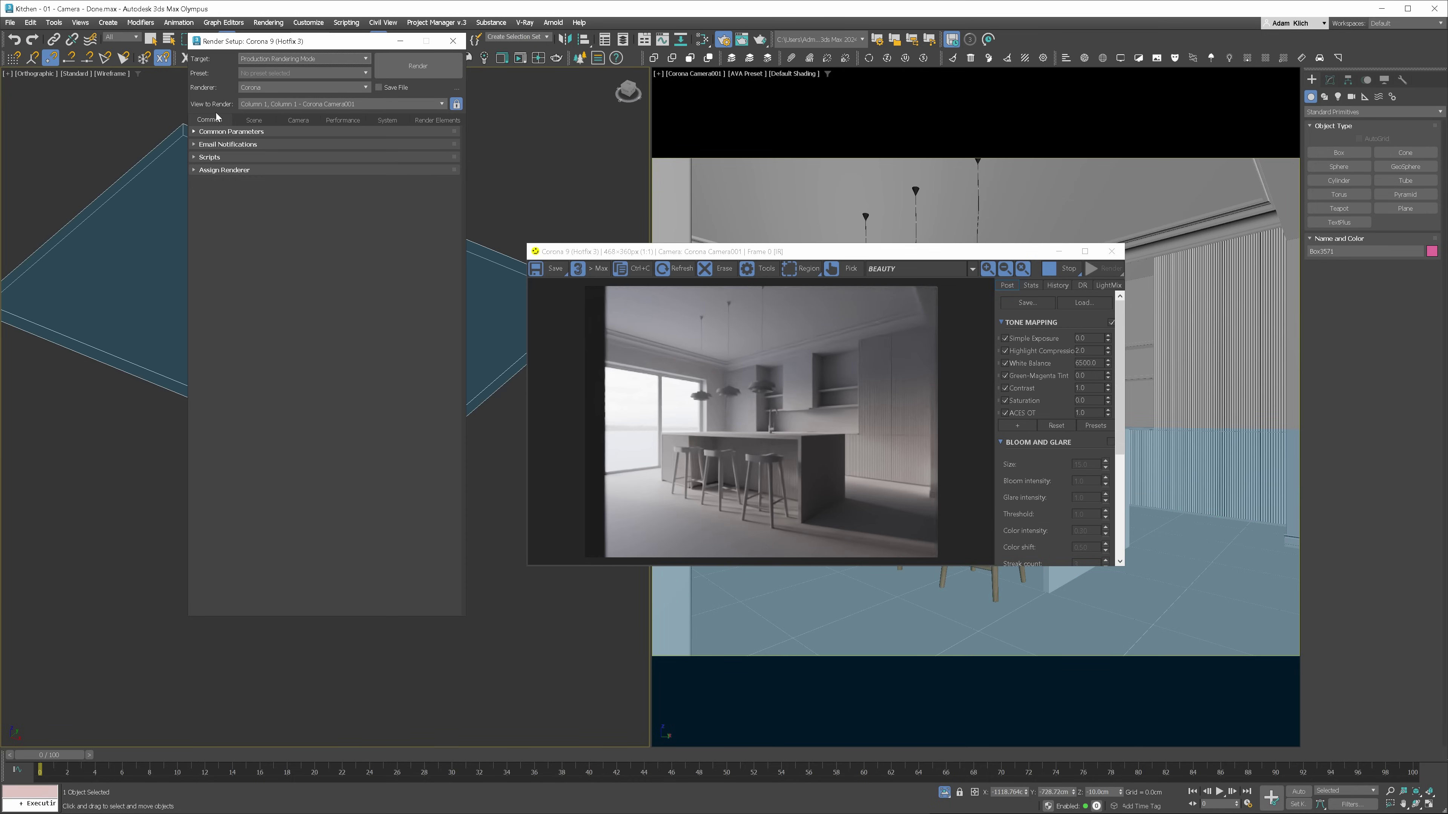
{"action": "left_click", "coordinate": [254, 120]}
{"action": "left_click", "coordinate": [216, 263]}
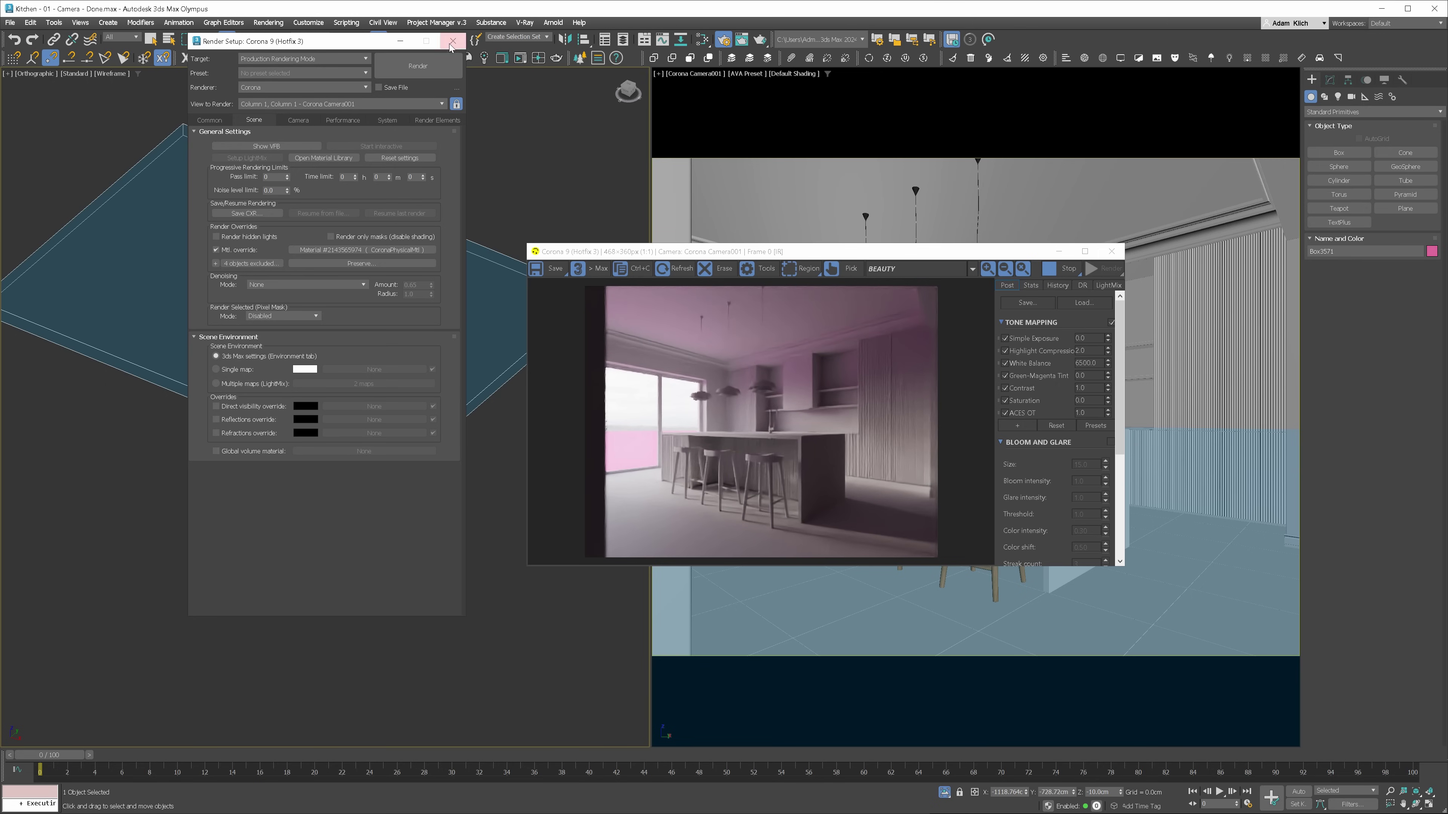
{"action": "key", "text": "F10"}
- In the top view, create a tall box about 568 cm wide and 92 cm long over the wall between the two rooms, projecting past the facade
{"action": "key", "text": "t"}
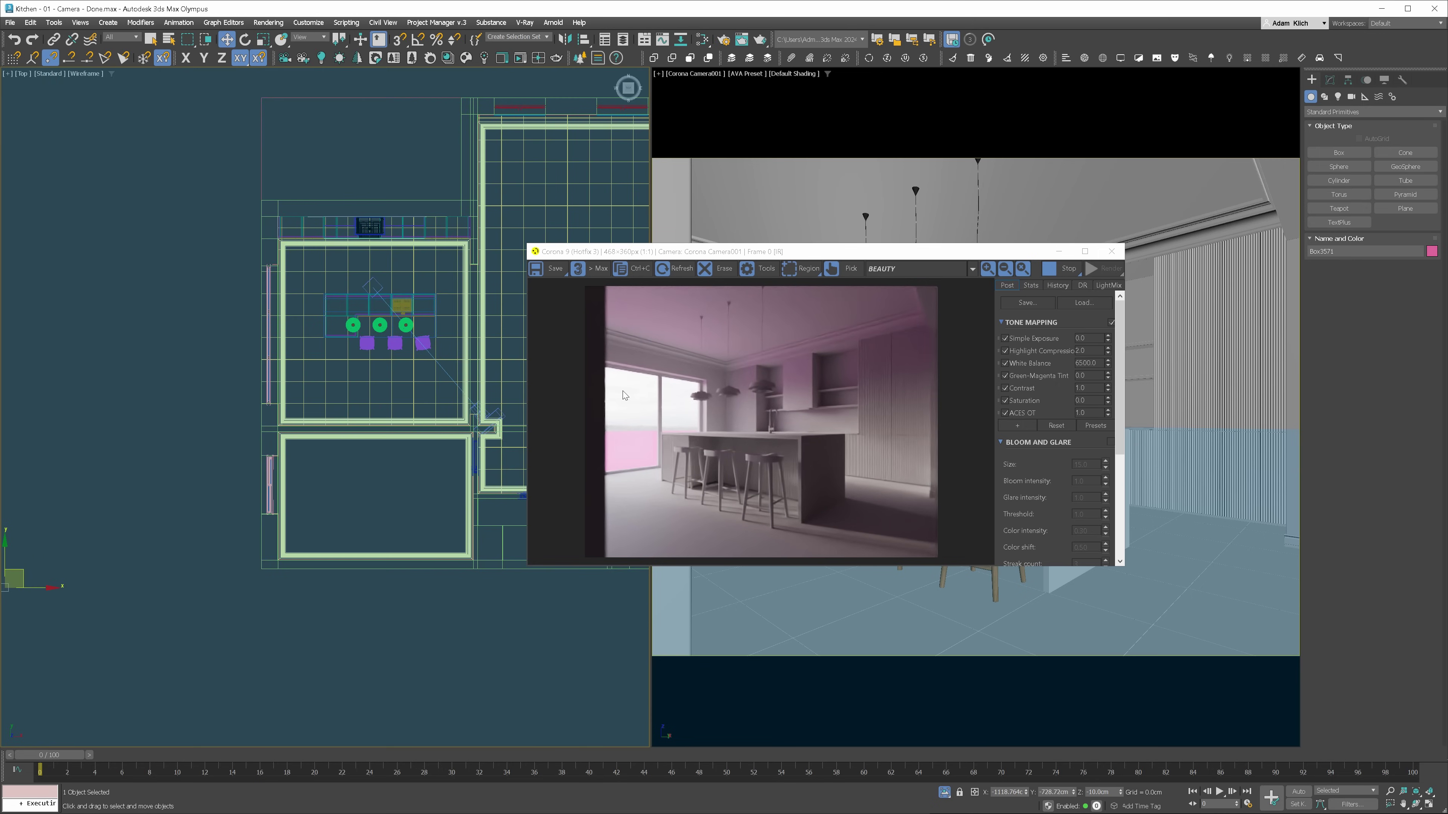
{"action": "left_click", "coordinate": [1348, 155]}
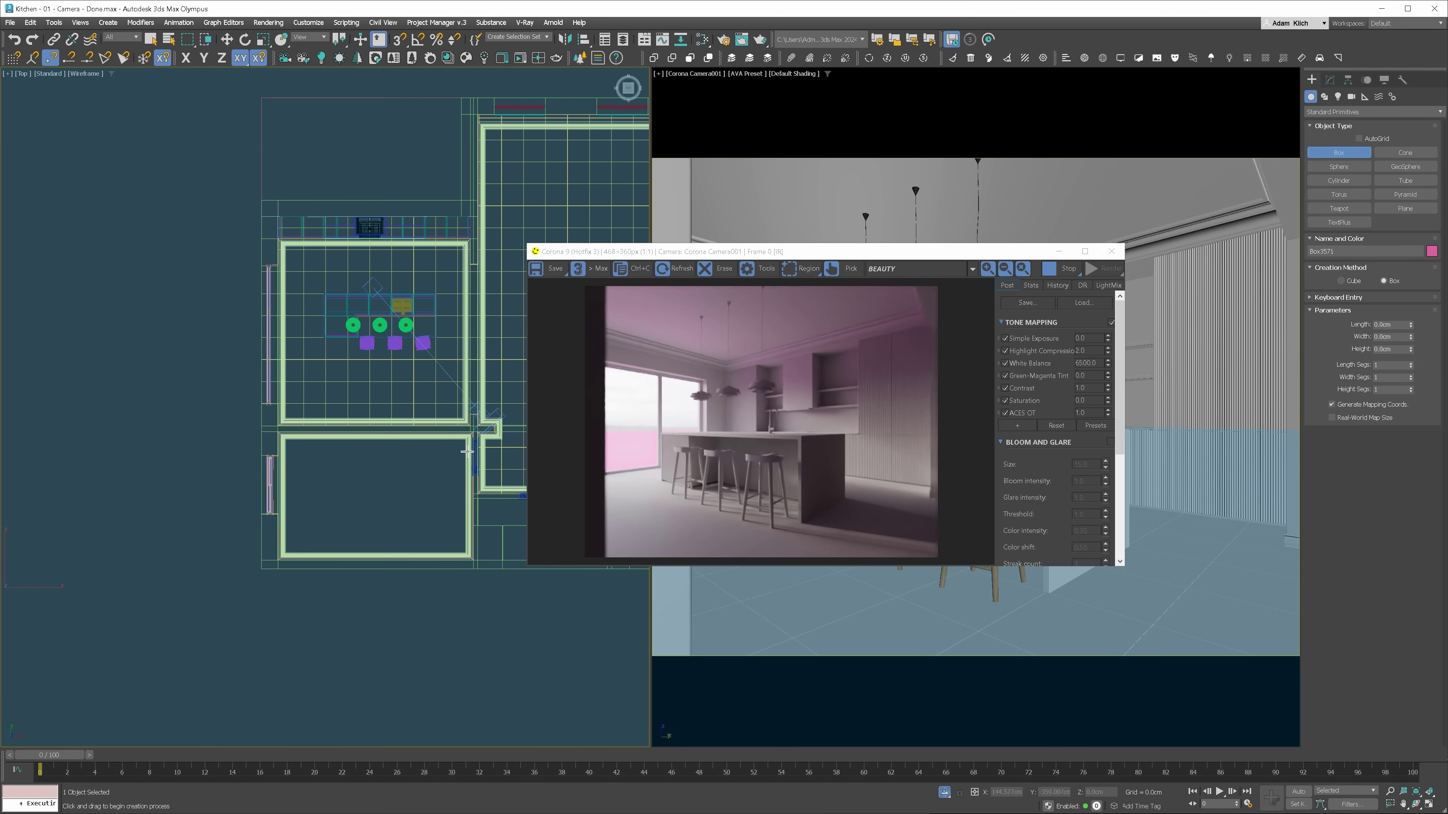
{"action": "left_click_drag", "start_coordinate": [466, 449], "coordinate": [259, 417]}
{"action": "left_click", "coordinate": [261, 423]}
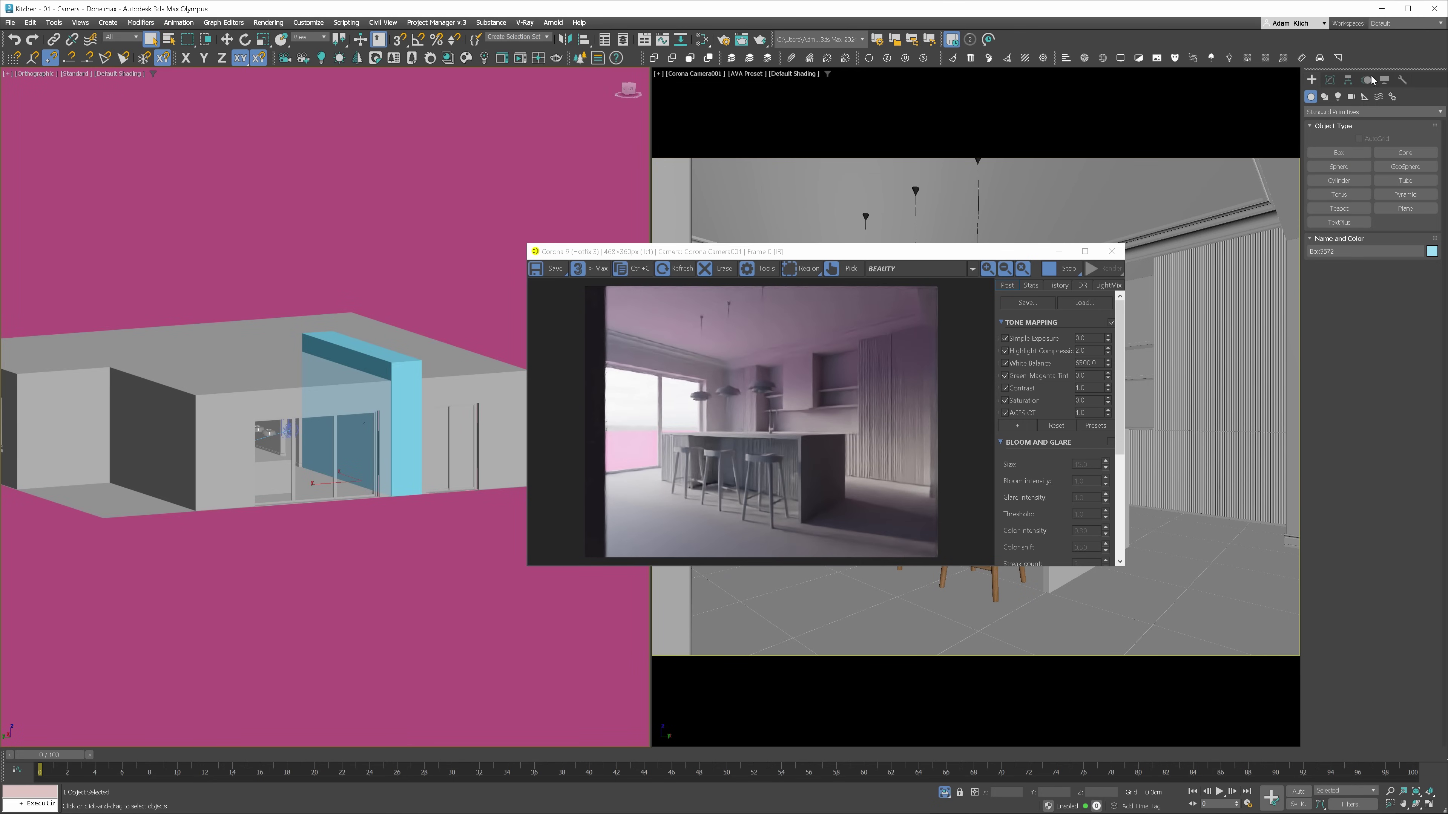
- Change the object color of the tall box beside the window to green
{"action": "left_click", "coordinate": [1330, 79]}
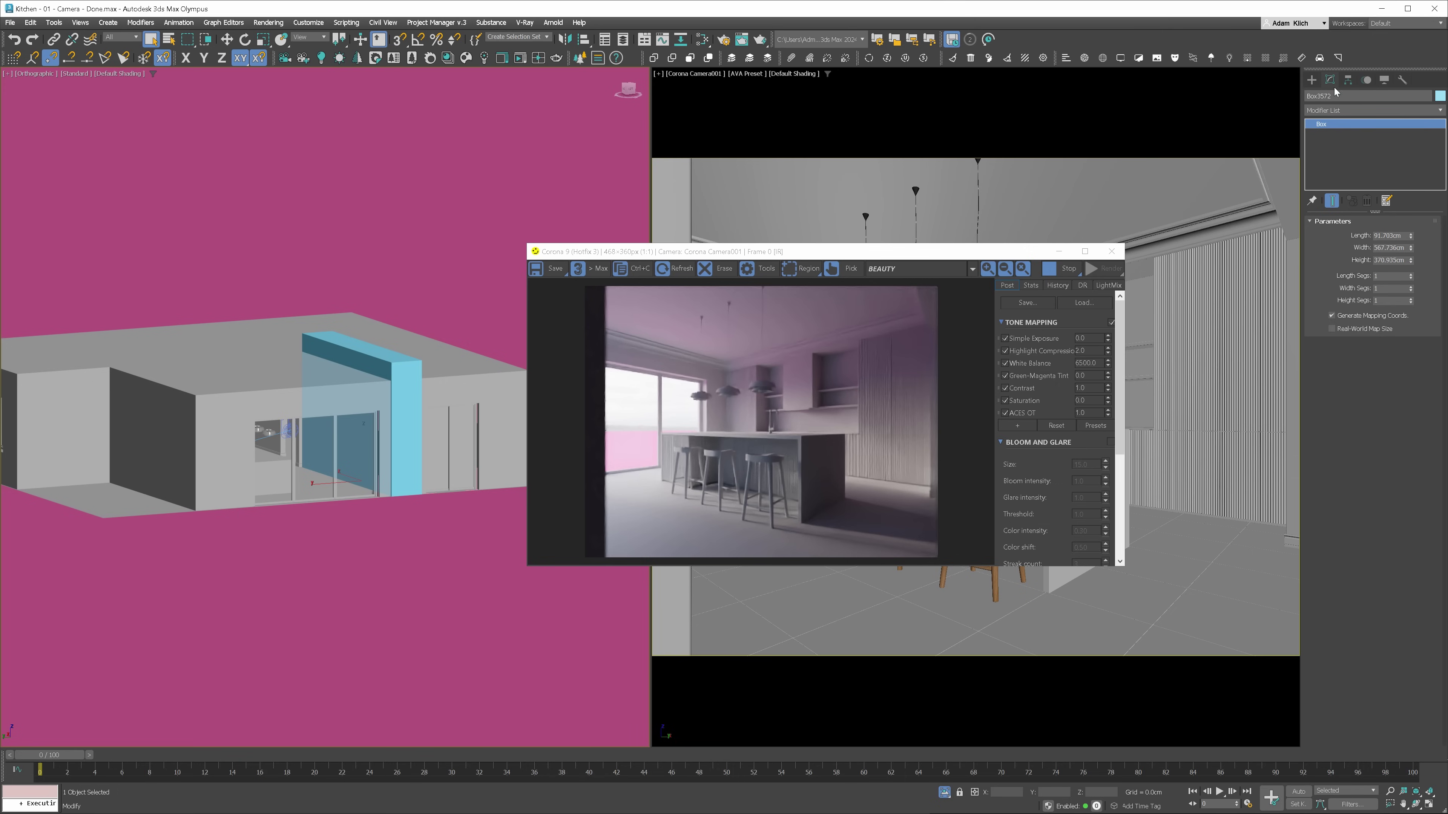
{"action": "left_click", "coordinate": [1439, 96]}
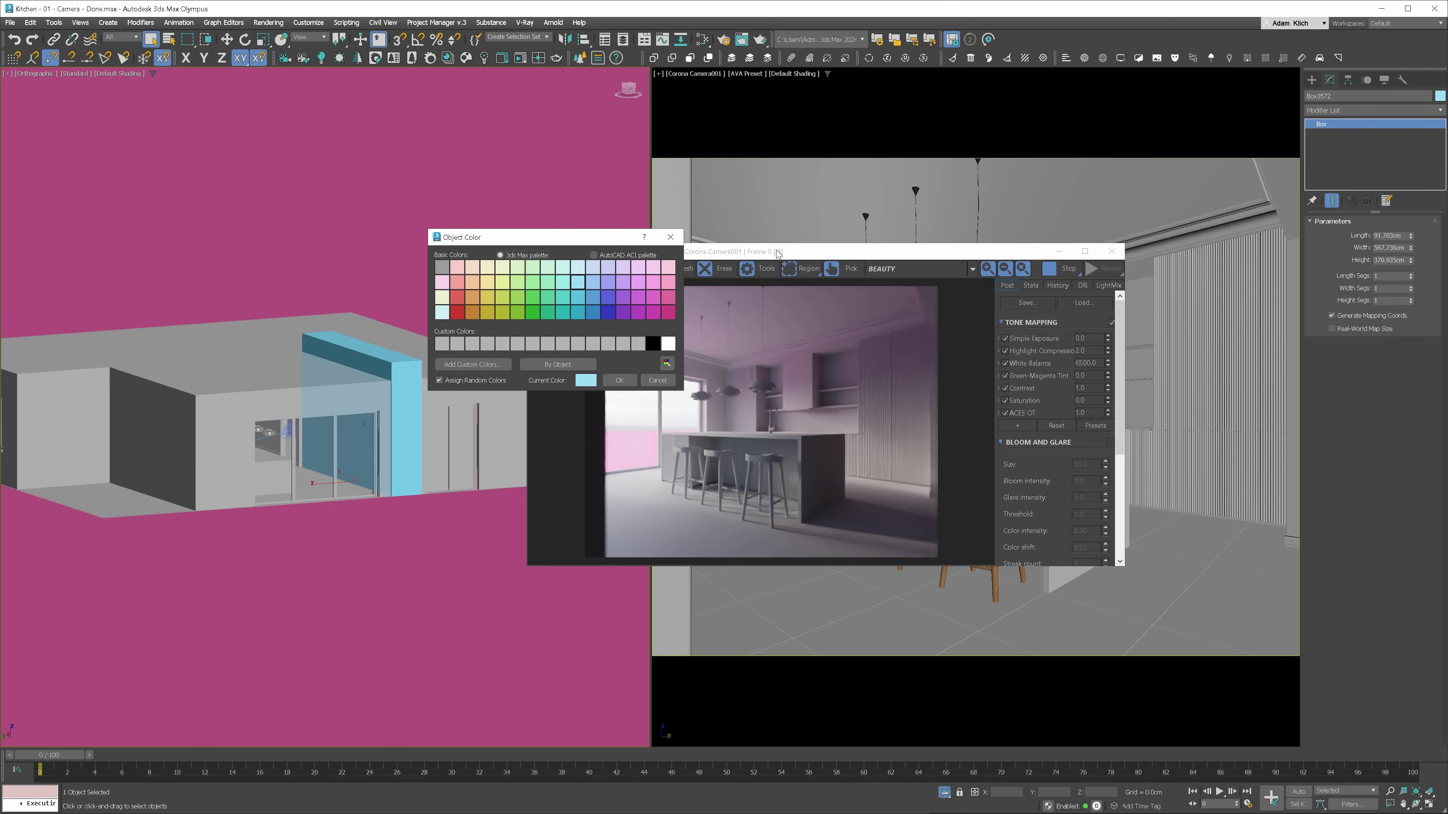
{"action": "left_click", "coordinate": [534, 300]}
{"action": "left_click", "coordinate": [619, 380]}
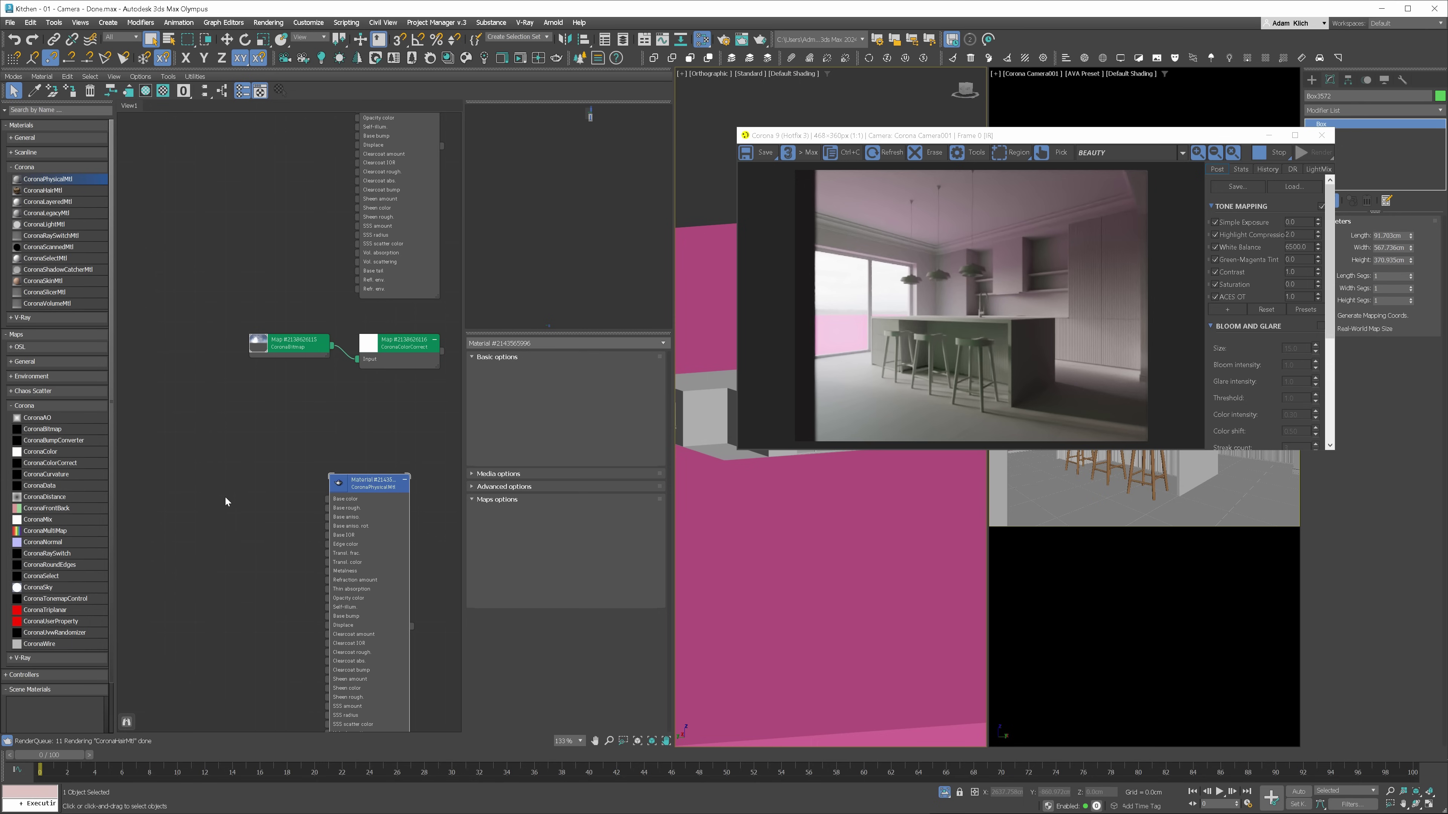
- Add a second CoronaPhysicalMtl and assign one material to the ground box and the other to the tall box
{"action": "left_click_drag", "start_coordinate": [226, 498], "coordinate": [226, 496], "text": "shift"}
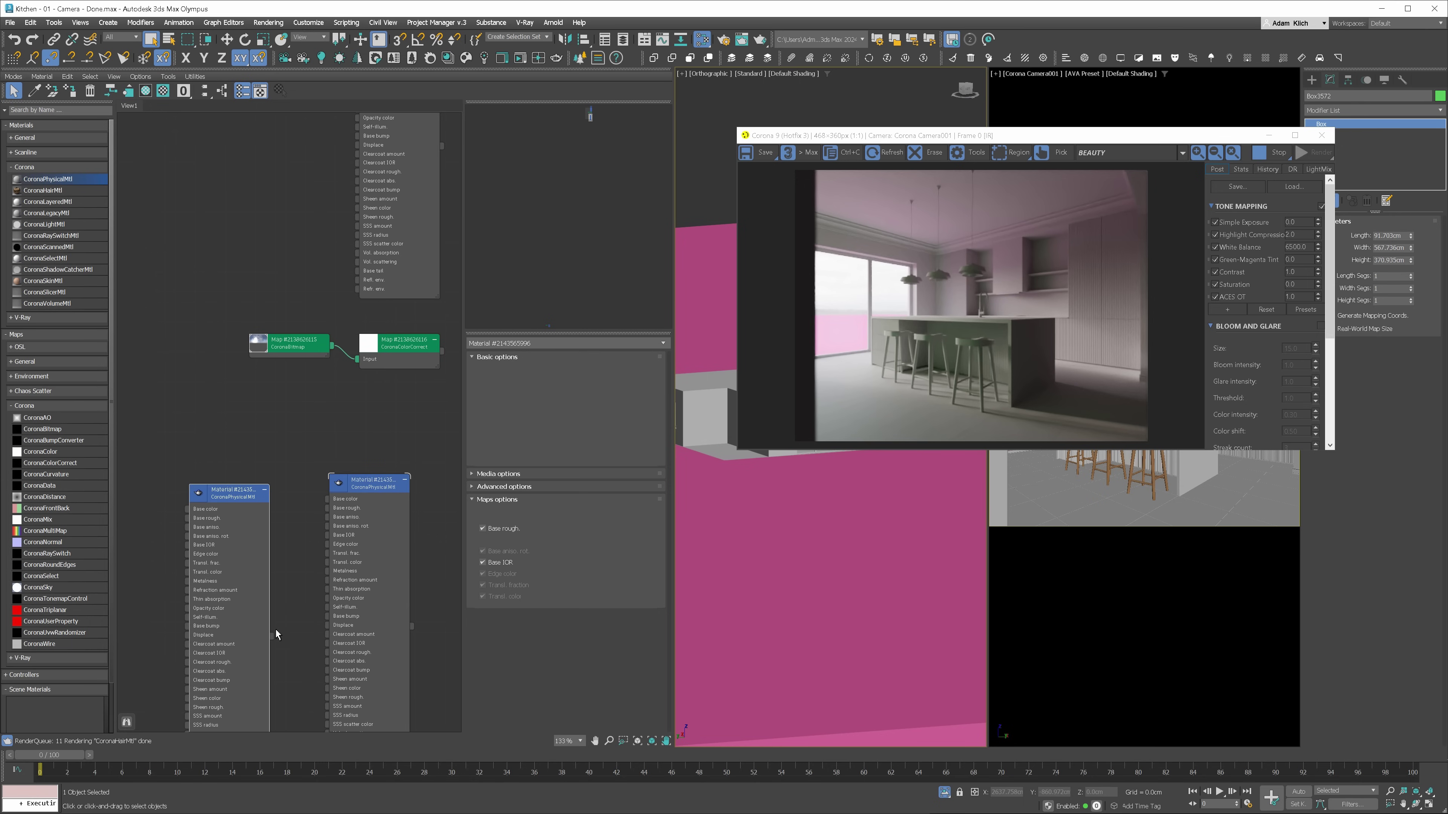
{"action": "left_click_drag", "start_coordinate": [272, 635], "coordinate": [746, 563]}
{"action": "middle_click_drag", "start_coordinate": [747, 507], "coordinate": [722, 628]}
{"action": "left_click_drag", "start_coordinate": [412, 626], "coordinate": [805, 513]}
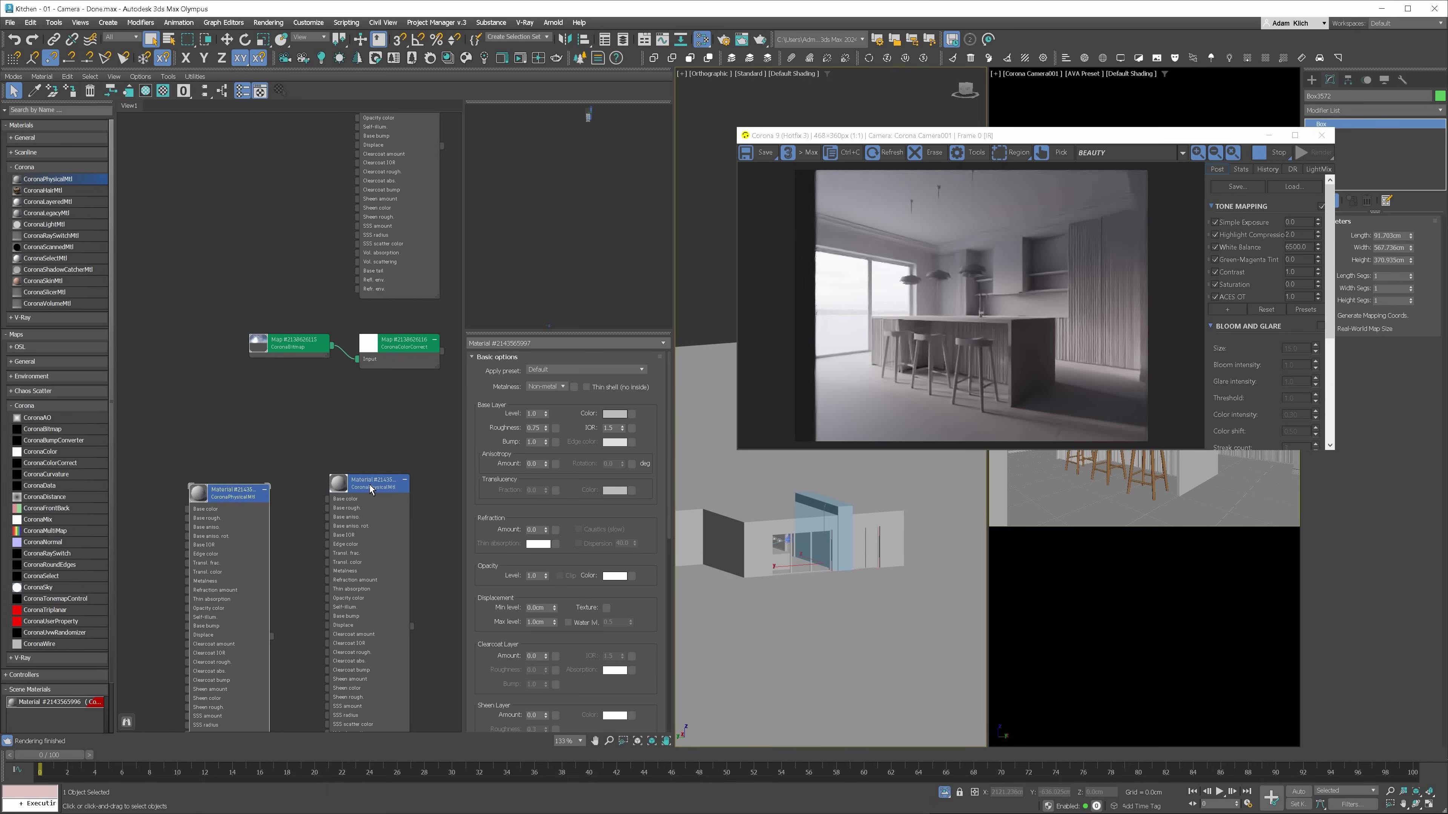
- Try a near-white base color (FDFDFD) on the tall box's material, and darken it to a deep grey
{"action": "left_click", "coordinate": [371, 488]}
{"action": "left_click", "coordinate": [620, 416]}
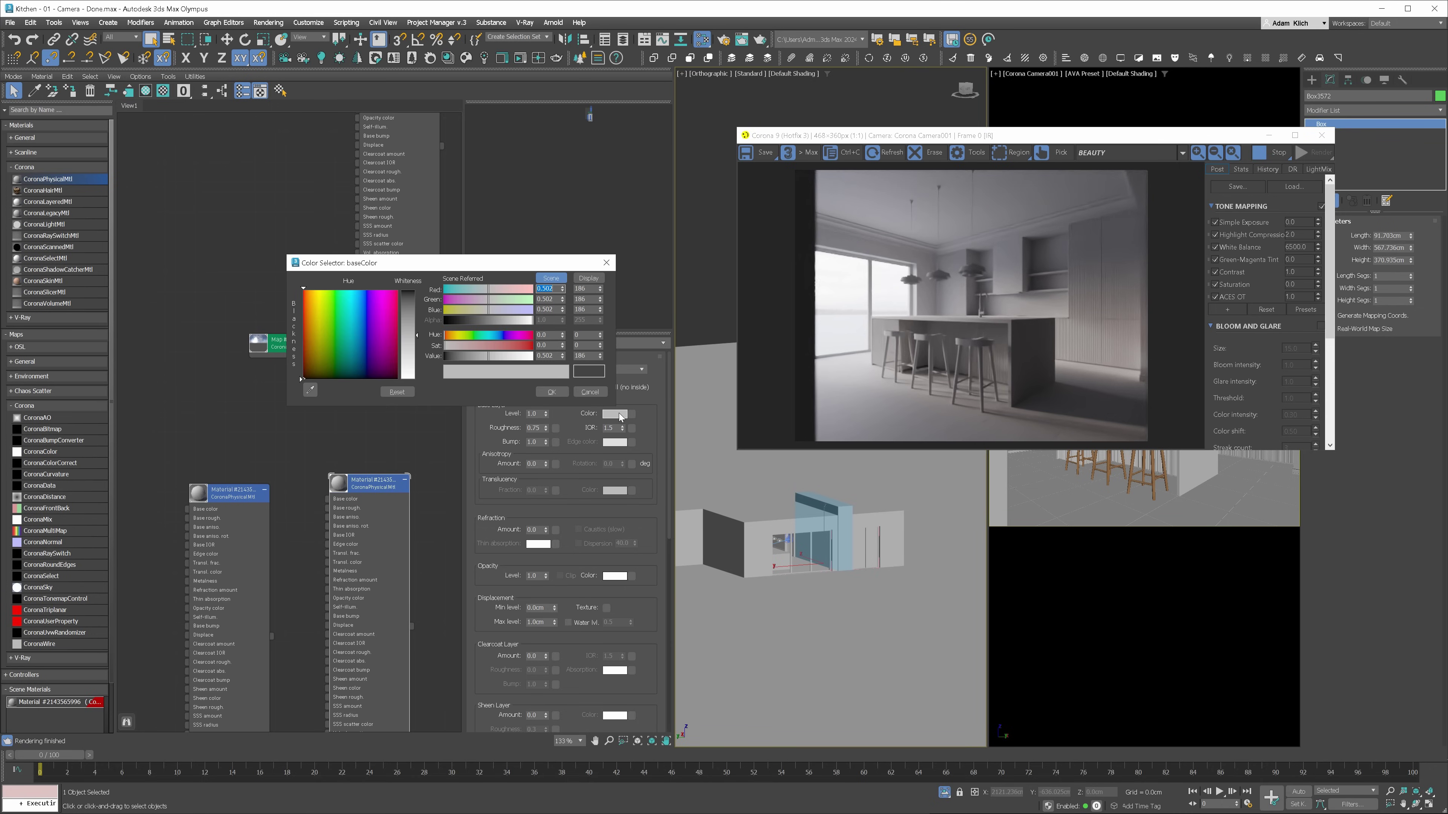
{"action": "left_click_drag", "start_coordinate": [525, 358], "coordinate": [532, 358]}
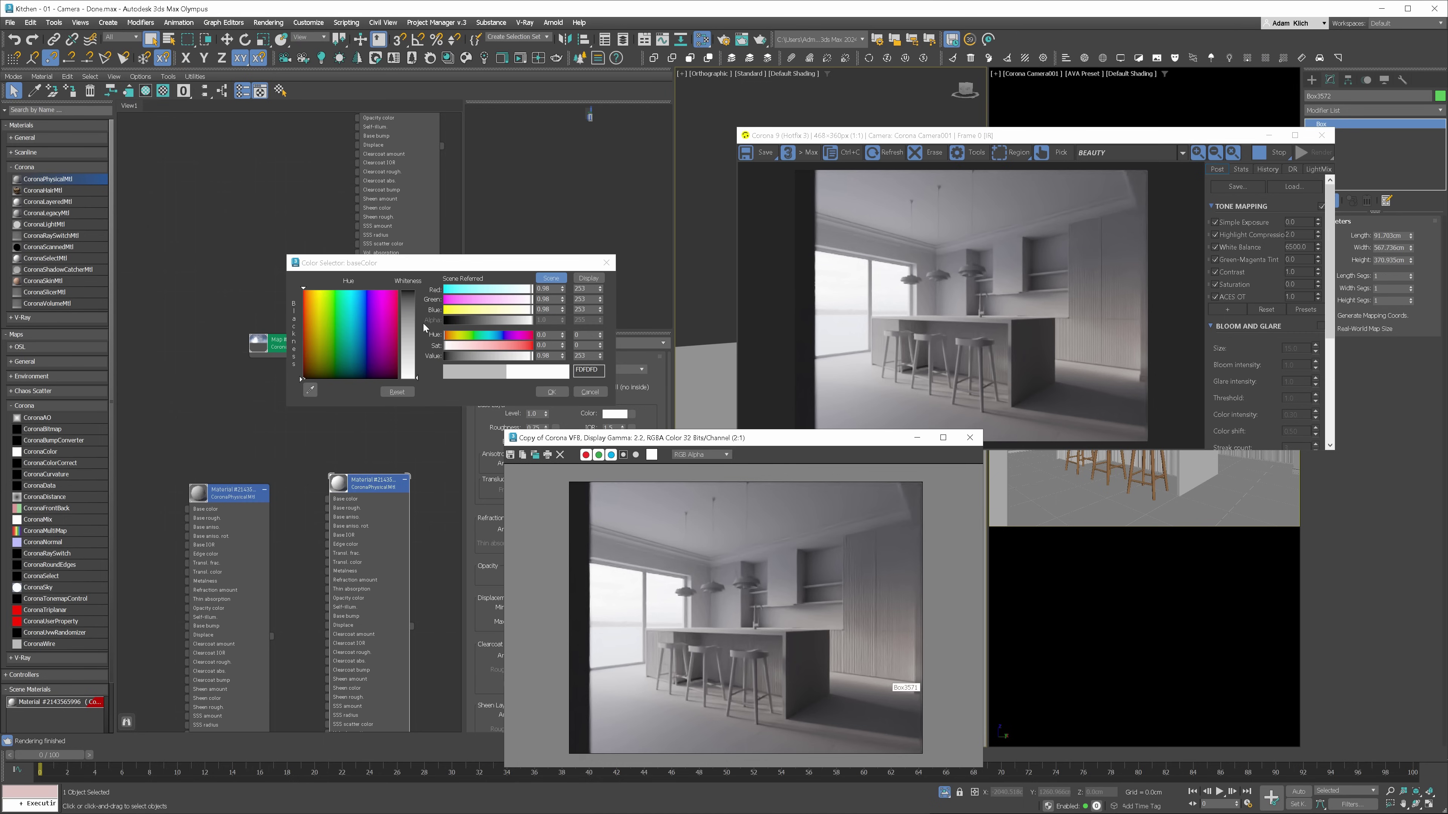
{"action": "left_click", "coordinate": [457, 358]}
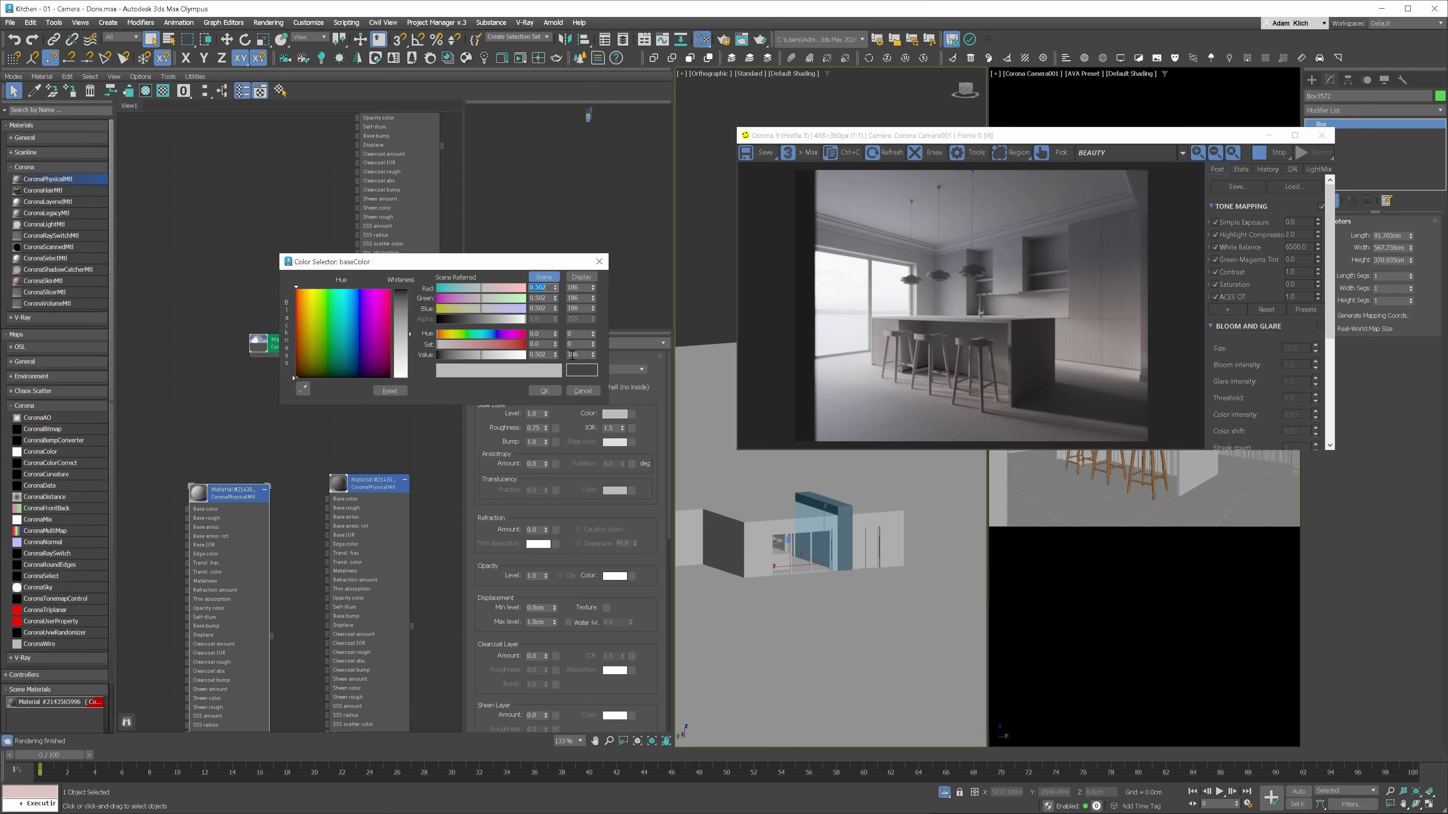
- Set the ground material's base color to dark grey 383838
{"action": "left_click_drag", "start_coordinate": [467, 357], "coordinate": [439, 355]}
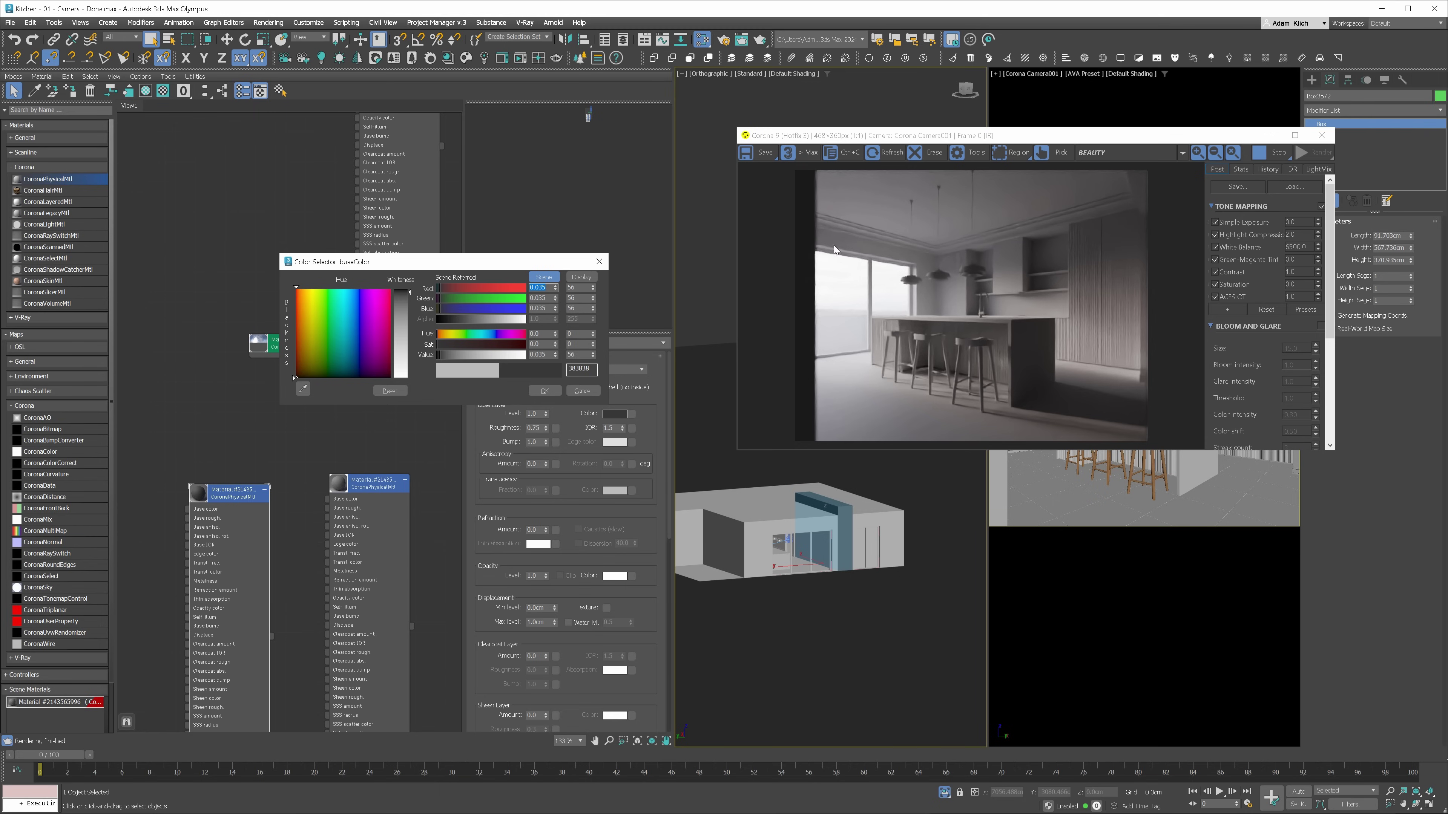
{"action": "left_click", "coordinate": [547, 392]}
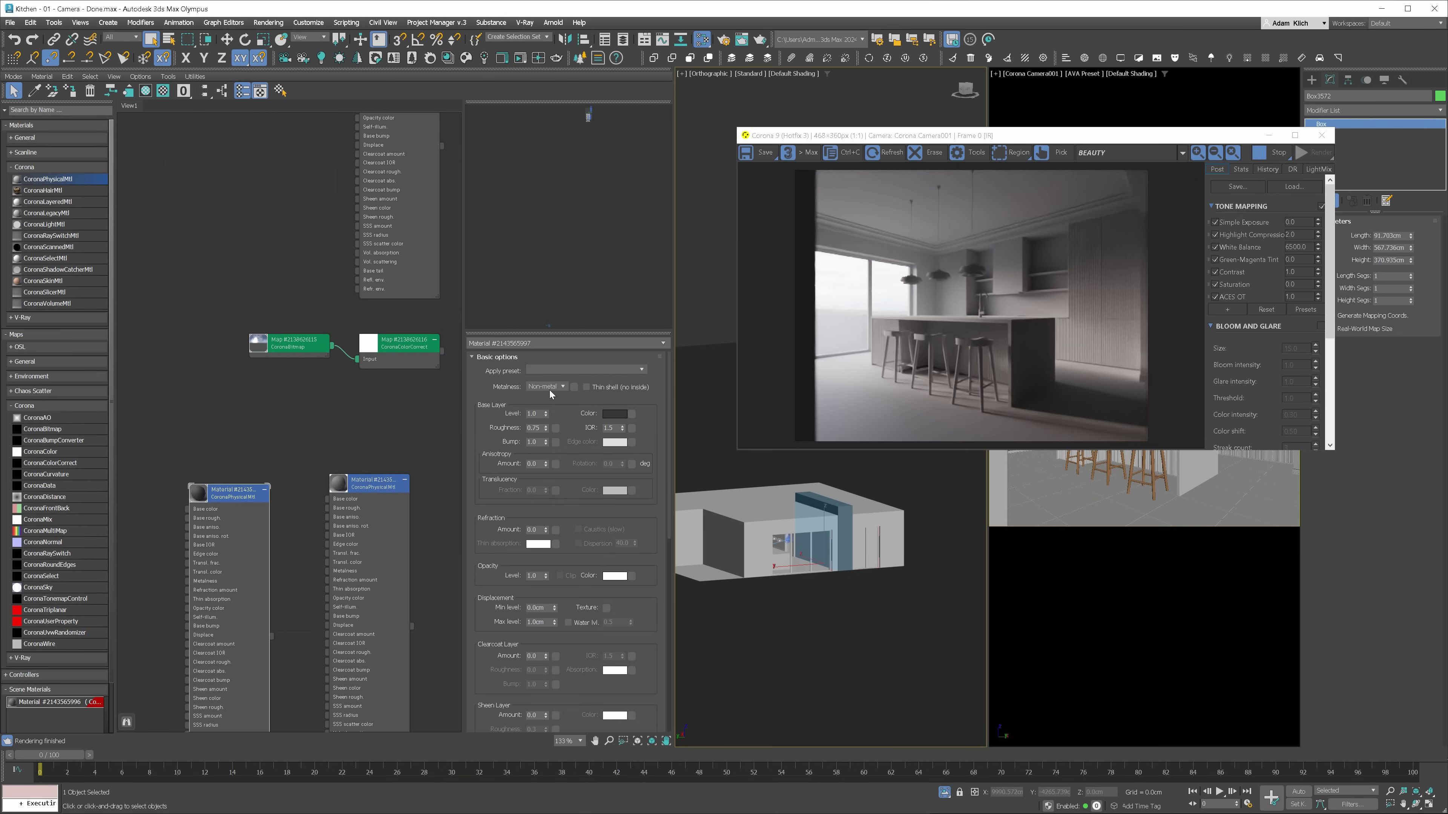
- Display the render's Alpha channel and change the Alpha mode in the ground material's advanced options
{"action": "left_click", "coordinate": [1120, 149]}
{"action": "left_click", "coordinate": [1102, 177]}
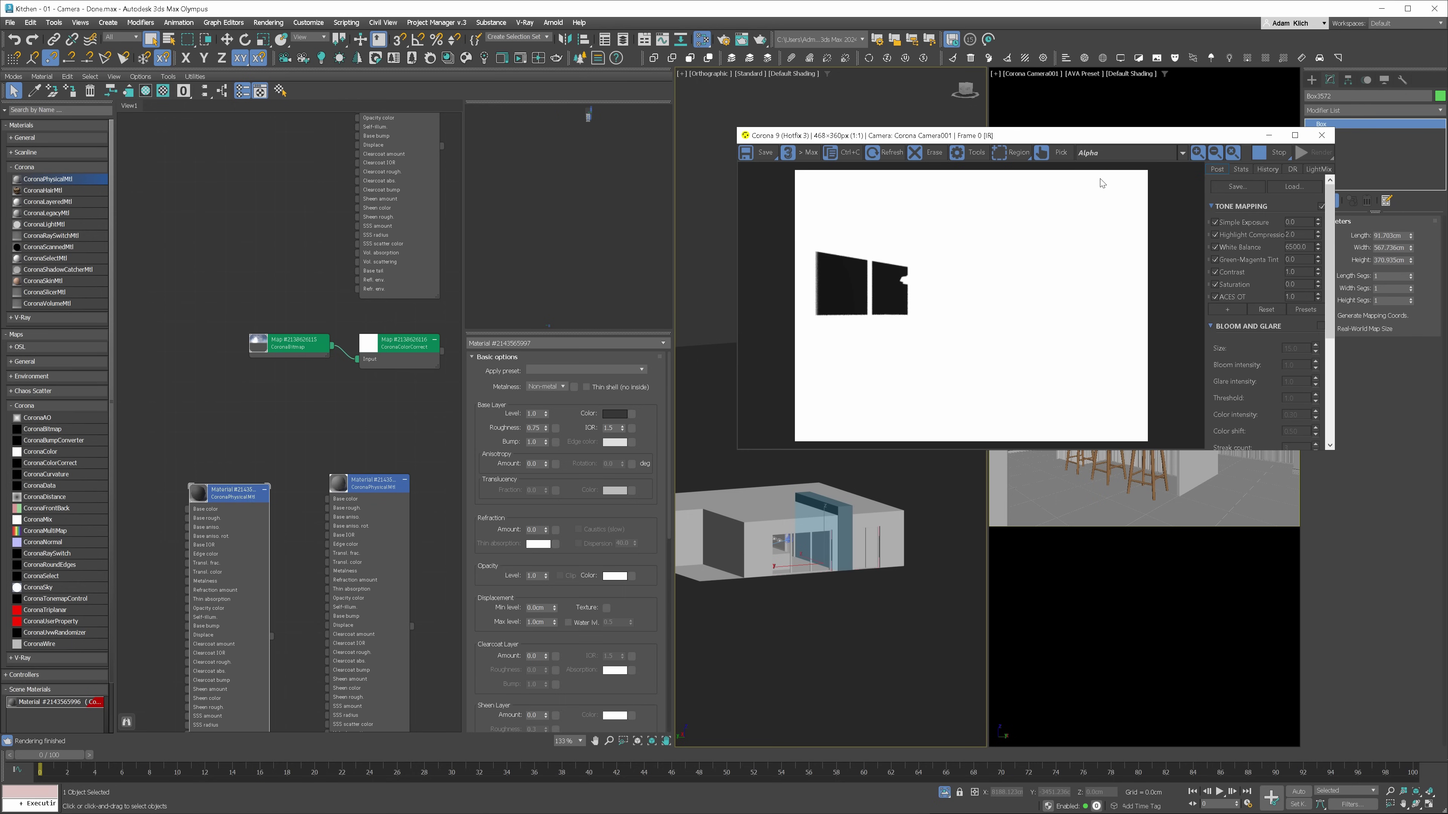
{"action": "left_click", "coordinate": [239, 507]}
{"action": "left_click_drag", "start_coordinate": [670, 528], "coordinate": [667, 643]}
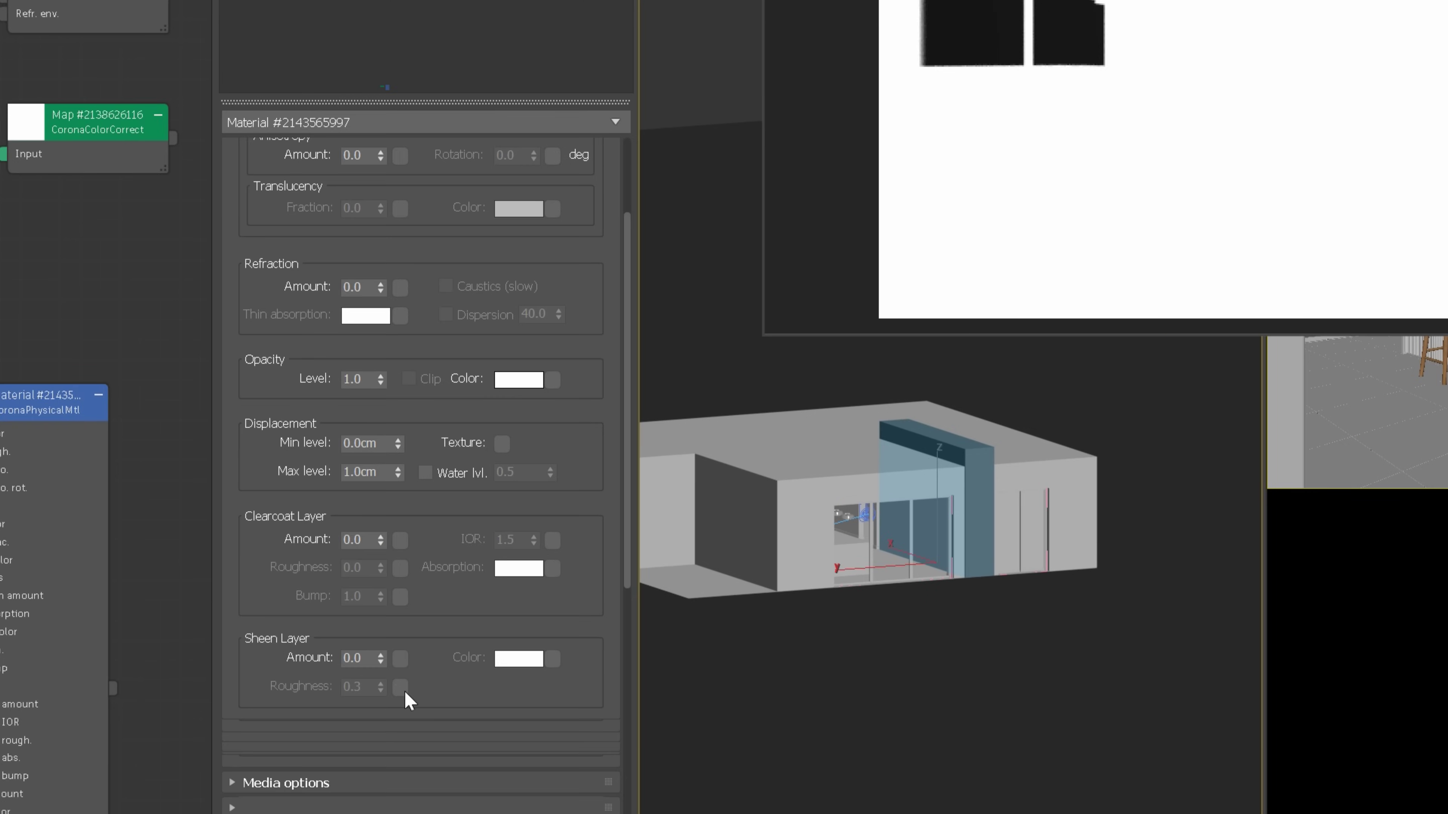
{"action": "scroll", "coordinate": [407, 698], "scroll_direction": "down", "scroll_amount": 3}
{"action": "left_click", "coordinate": [254, 481]}
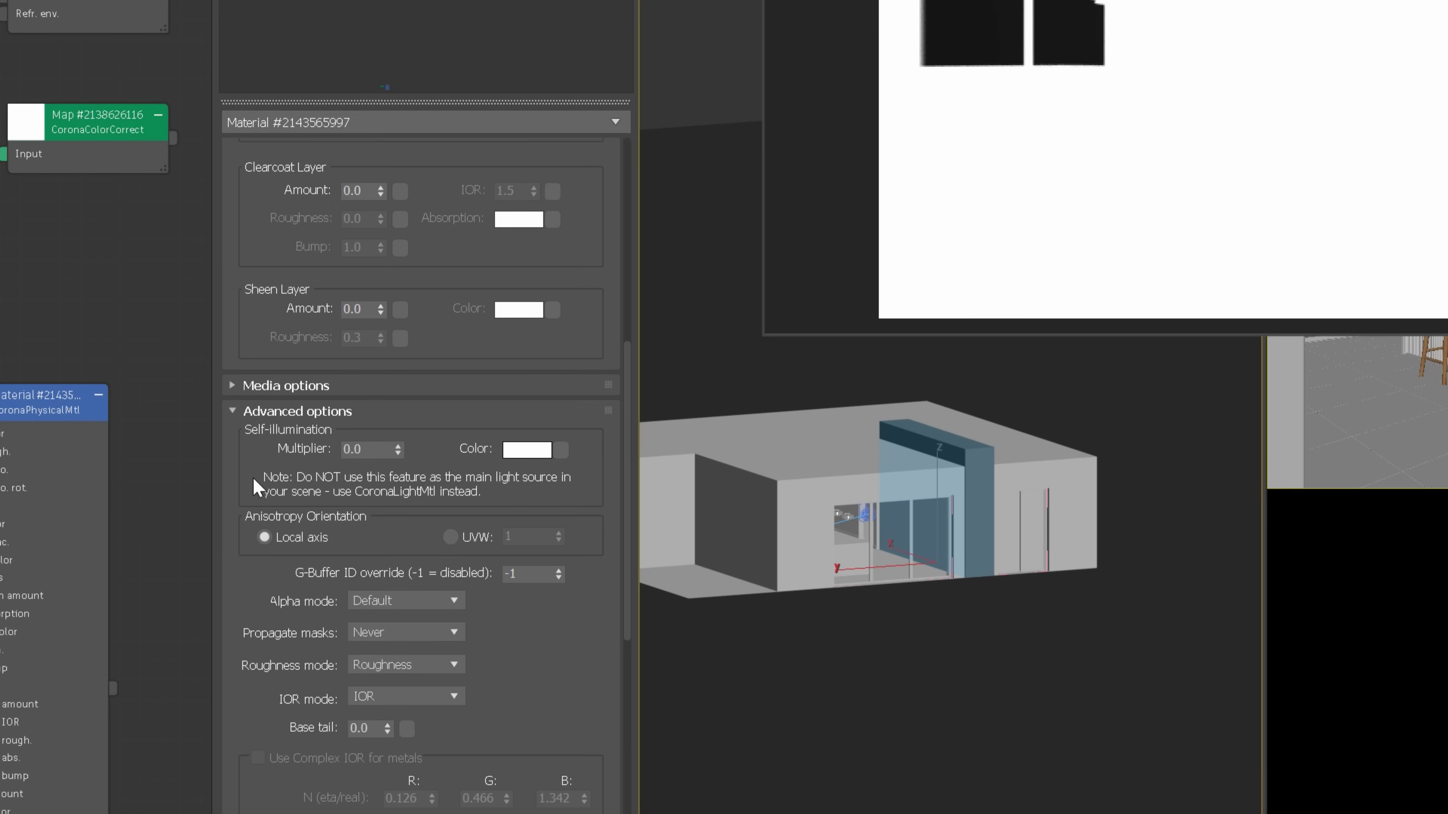
{"action": "left_click", "coordinate": [391, 600]}
{"action": "left_click", "coordinate": [403, 633]}
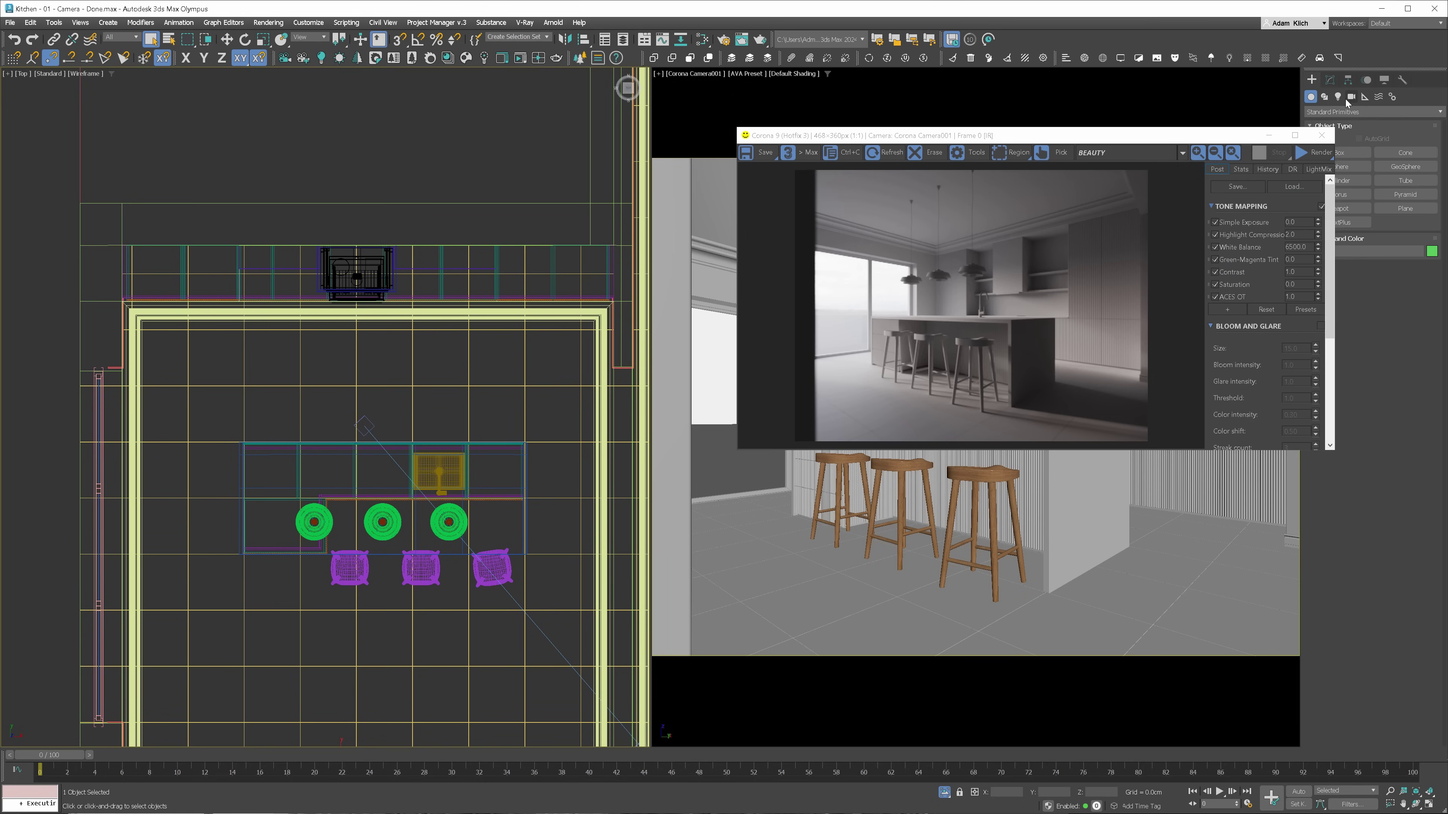
- In the top view, draw a Rectangle-shaped CoronaLight about 4.8 cm deep along the back of the wall cabinets
{"action": "left_click", "coordinate": [1340, 96]}
{"action": "left_click", "coordinate": [1359, 153]}
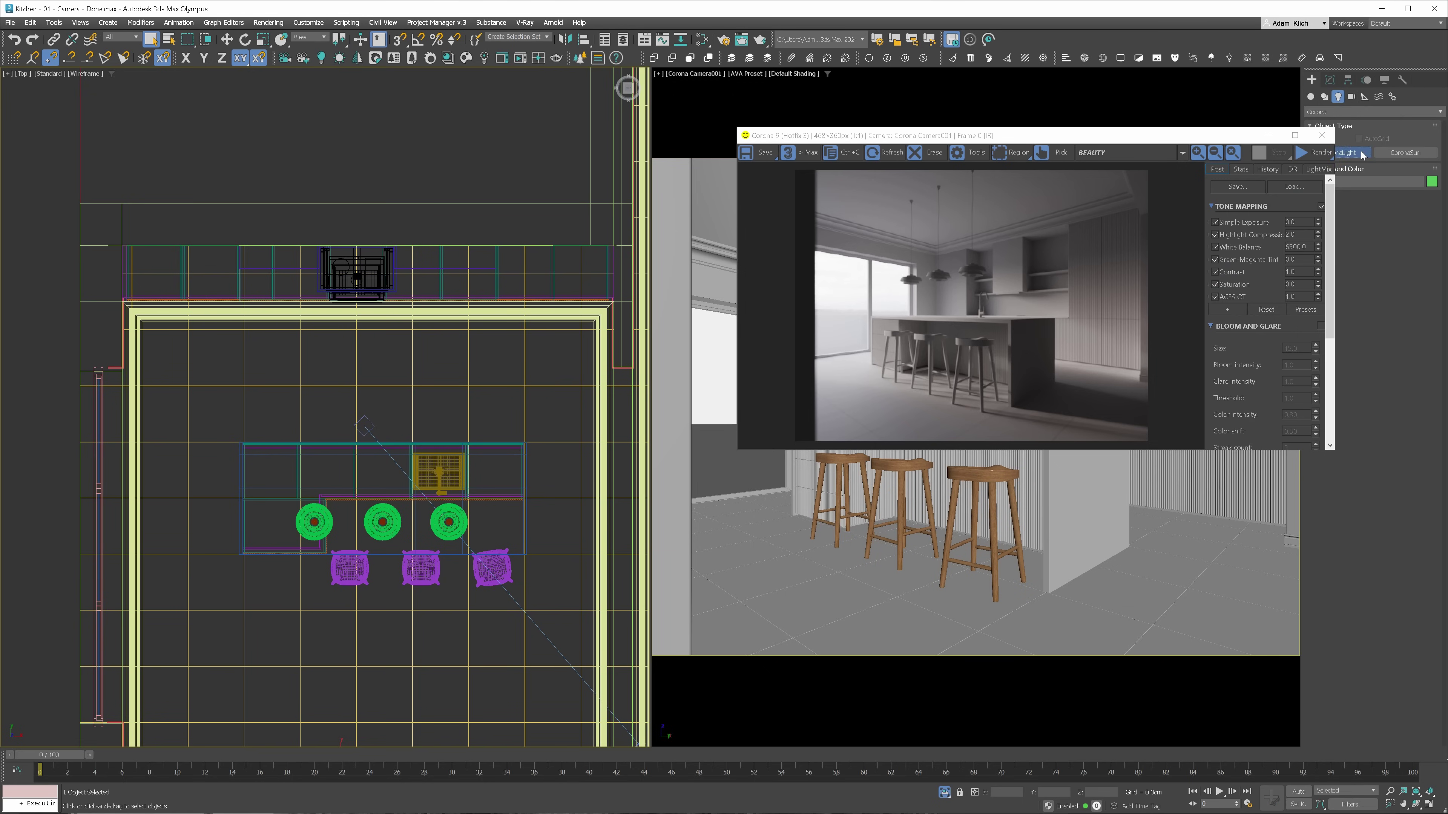
{"action": "left_click_drag", "start_coordinate": [1262, 139], "coordinate": [1192, 135]}
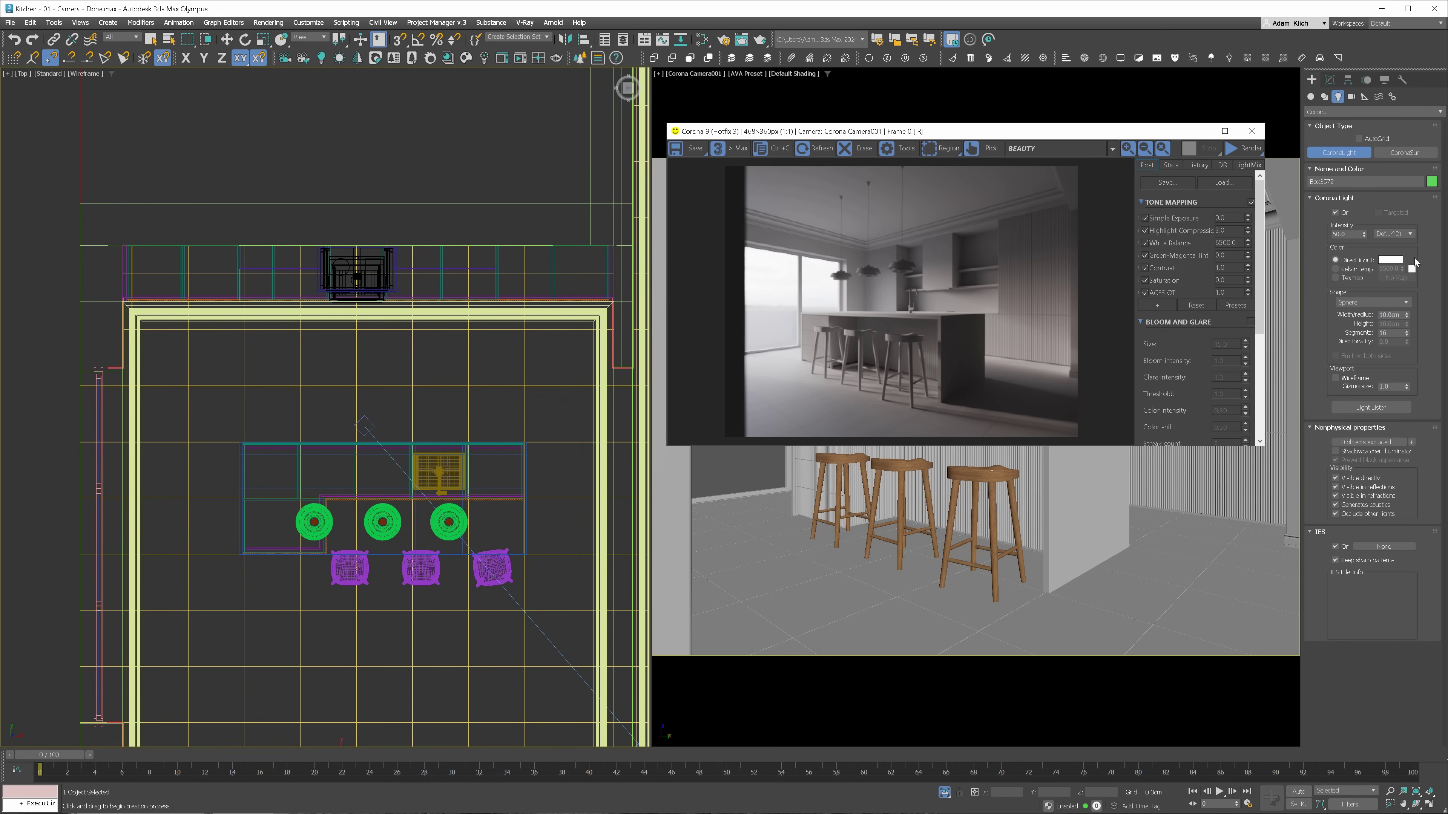
{"action": "left_click", "coordinate": [1370, 303]}
{"action": "left_click", "coordinate": [1357, 319]}
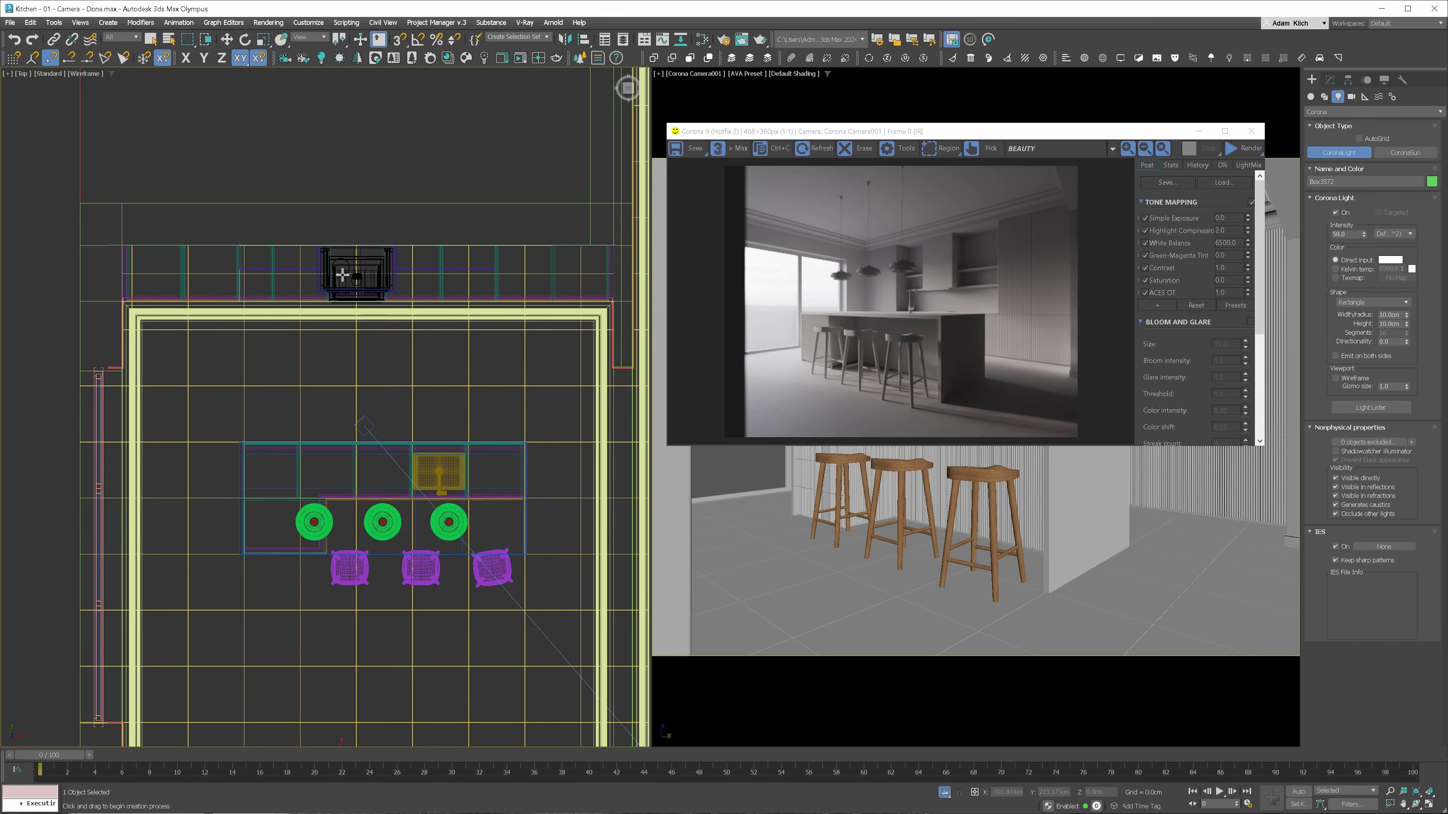
{"action": "left_click_drag", "start_coordinate": [248, 247], "coordinate": [496, 252]}
{"action": "scroll", "coordinate": [418, 254], "scroll_direction": "up", "scroll_amount": 2}
{"action": "key", "text": "w"}
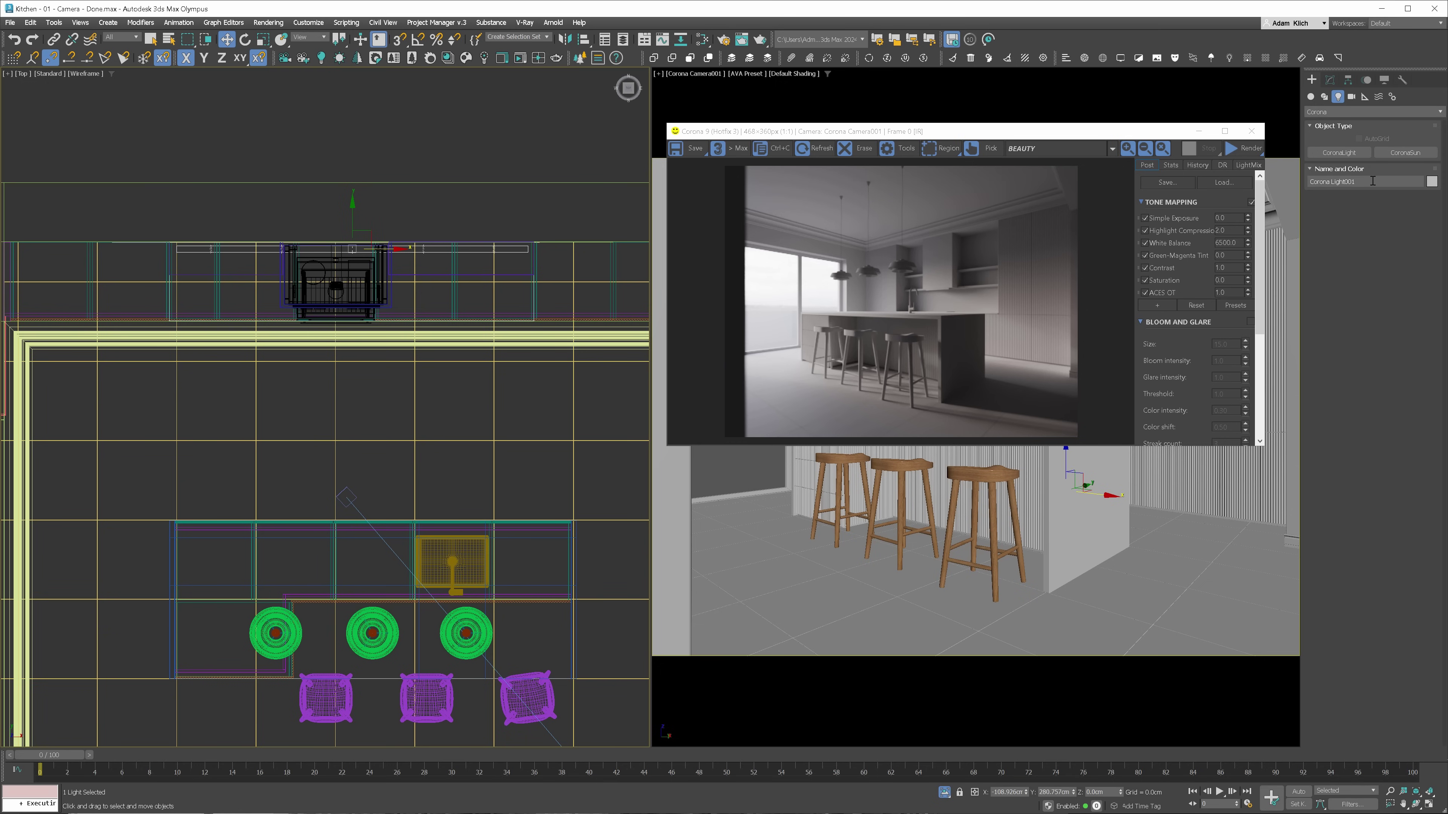
- Widen the rectangular cabinet light to about 272 cm
{"action": "left_click", "coordinate": [1329, 80]}
{"action": "left_click_drag", "start_coordinate": [1408, 342], "coordinate": [1408, 343]}
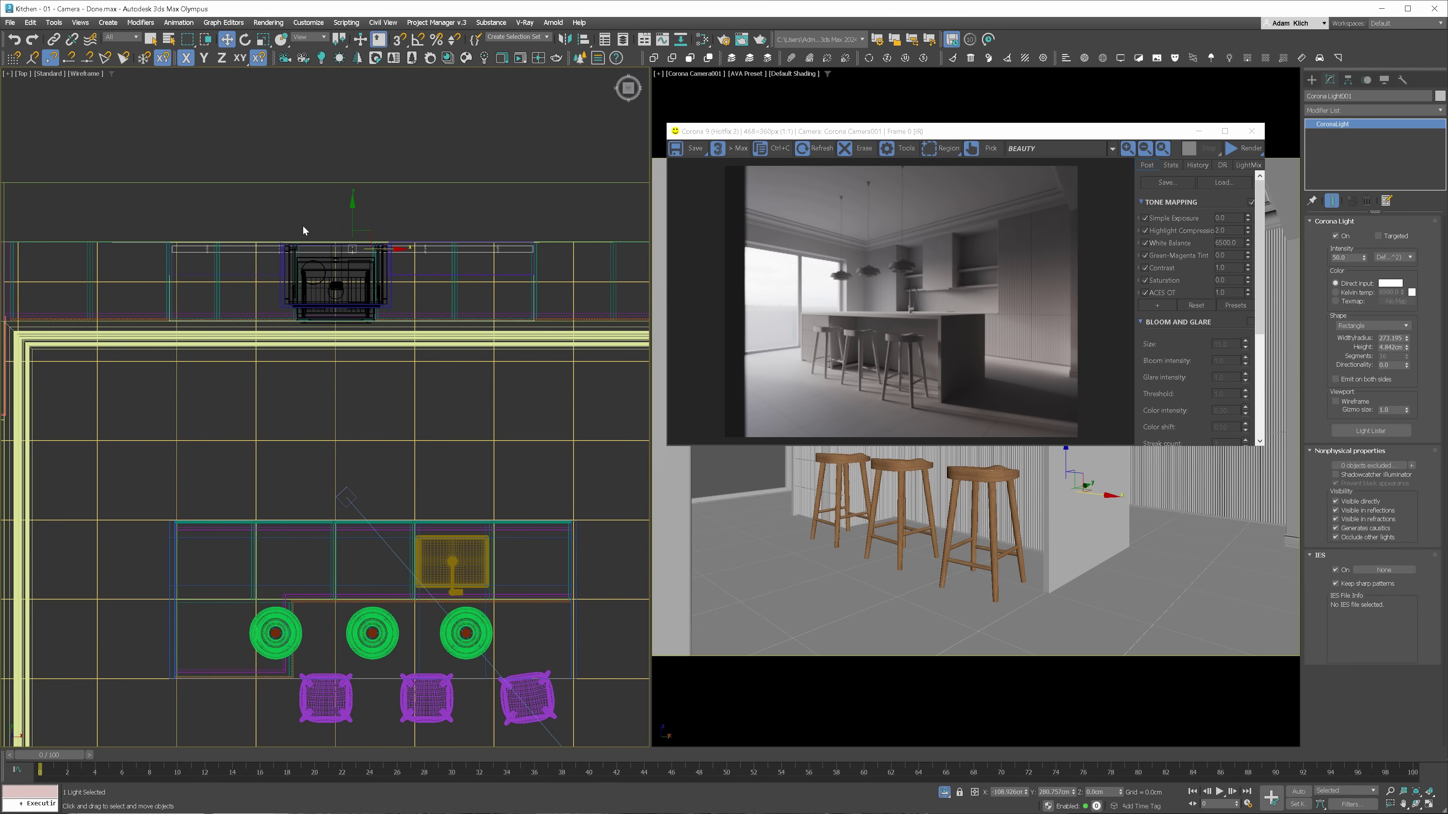
- Resize the rectangular cabinet light to about 274 by 3 cm and raise it to the underside of the wall cabinets
{"action": "scroll", "coordinate": [378, 249], "scroll_direction": "up", "scroll_amount": 2}
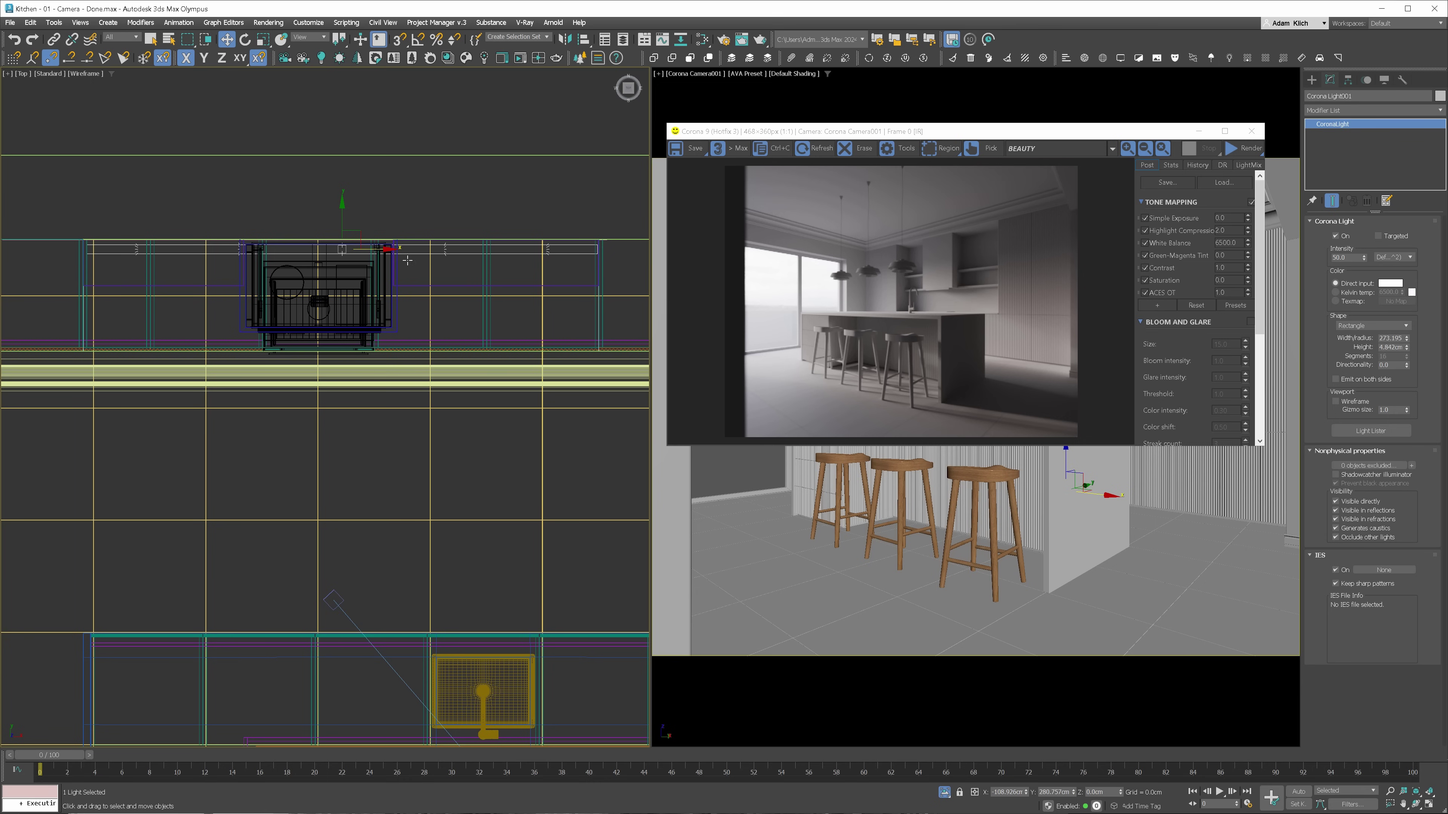
{"action": "middle_click_drag", "start_coordinate": [439, 269], "coordinate": [428, 234], "text": "alt"}
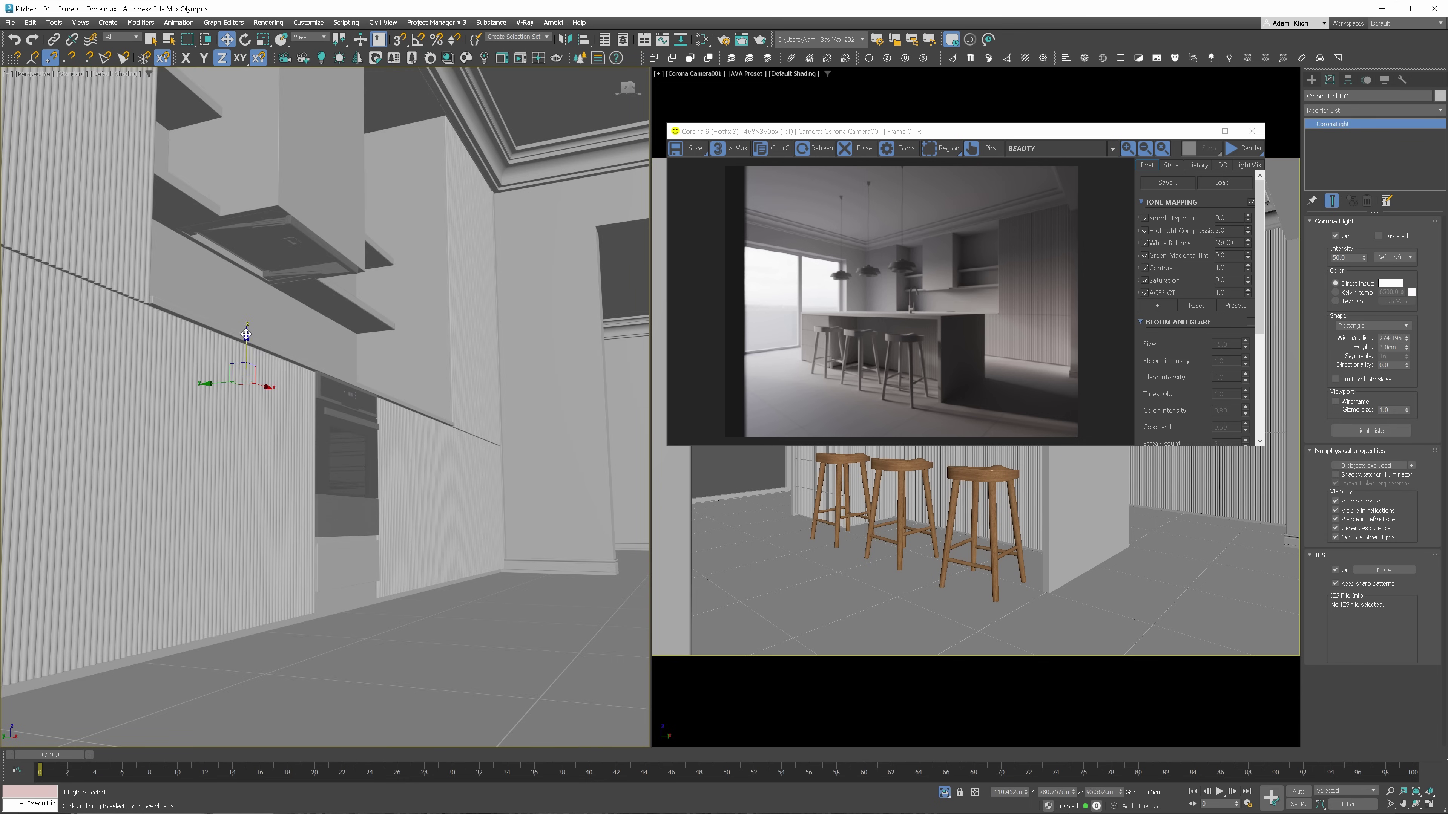
{"action": "left_click_drag", "start_coordinate": [246, 335], "coordinate": [246, 225]}
{"action": "key", "text": "t"}
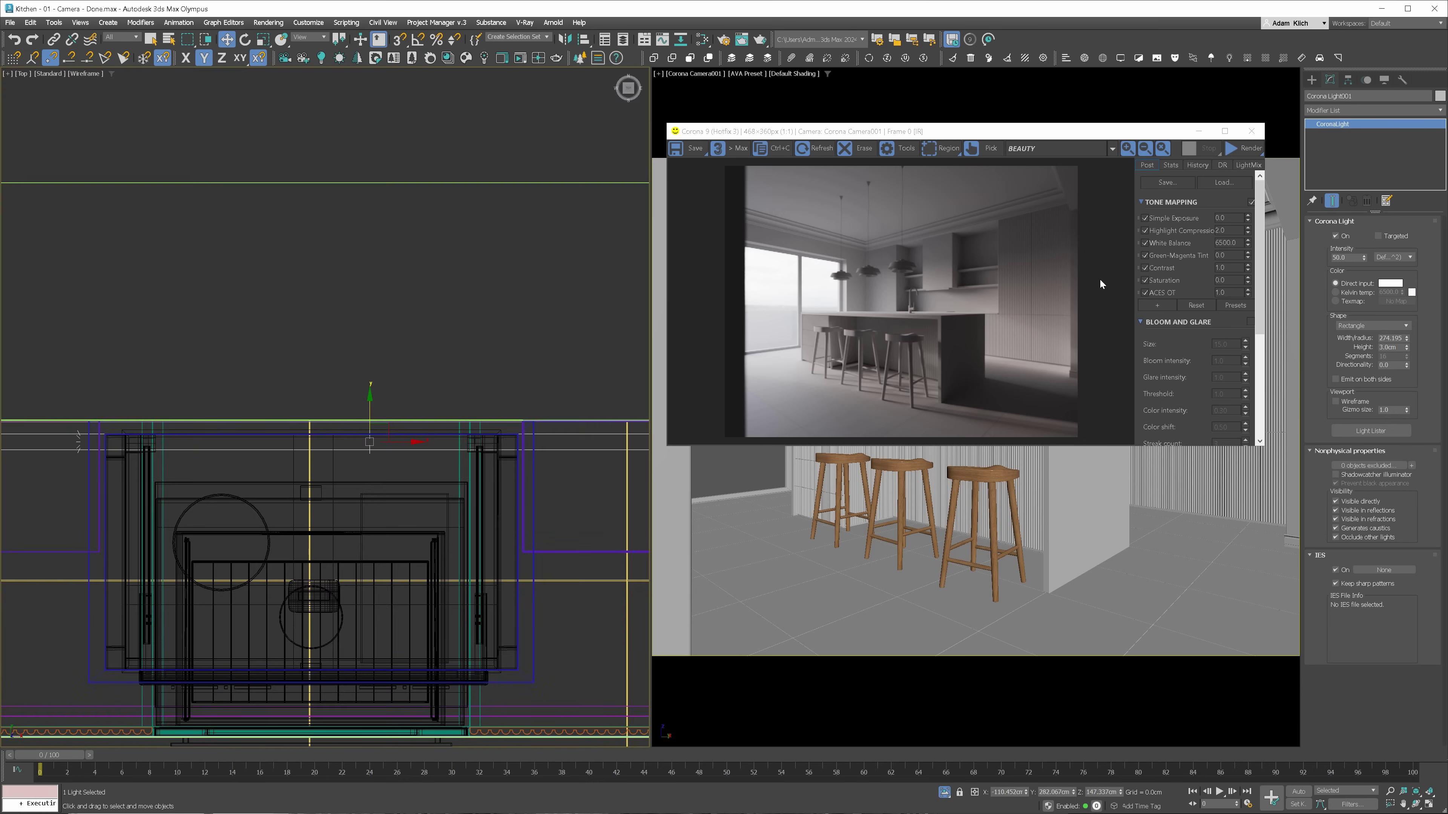
- Generate an interactive LightMix setup separated by Instanced Lights, including the layers in denoising
{"action": "left_click", "coordinate": [723, 39]}
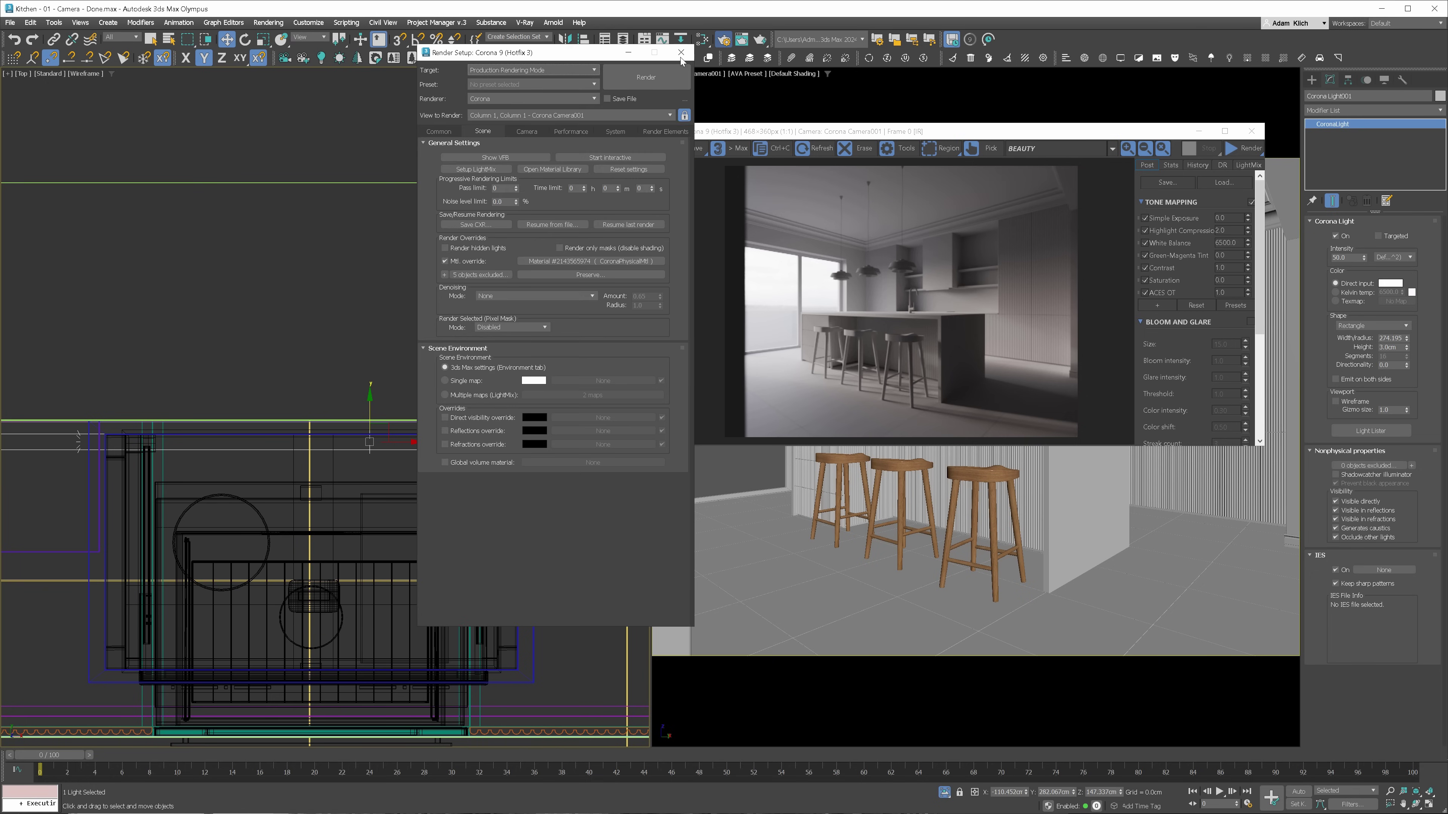
{"action": "left_click", "coordinate": [492, 169]}
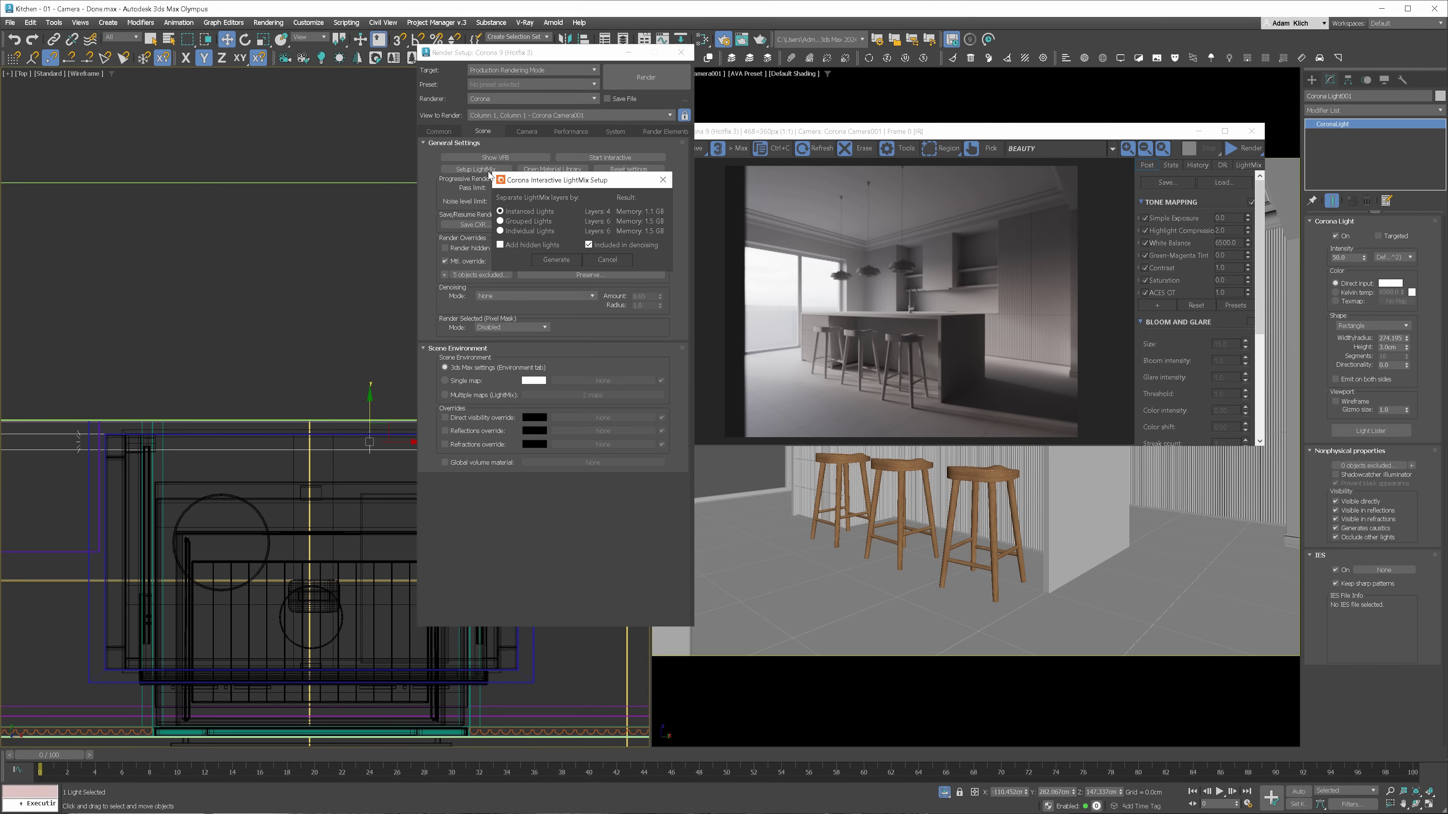
{"action": "left_click", "coordinate": [556, 260]}
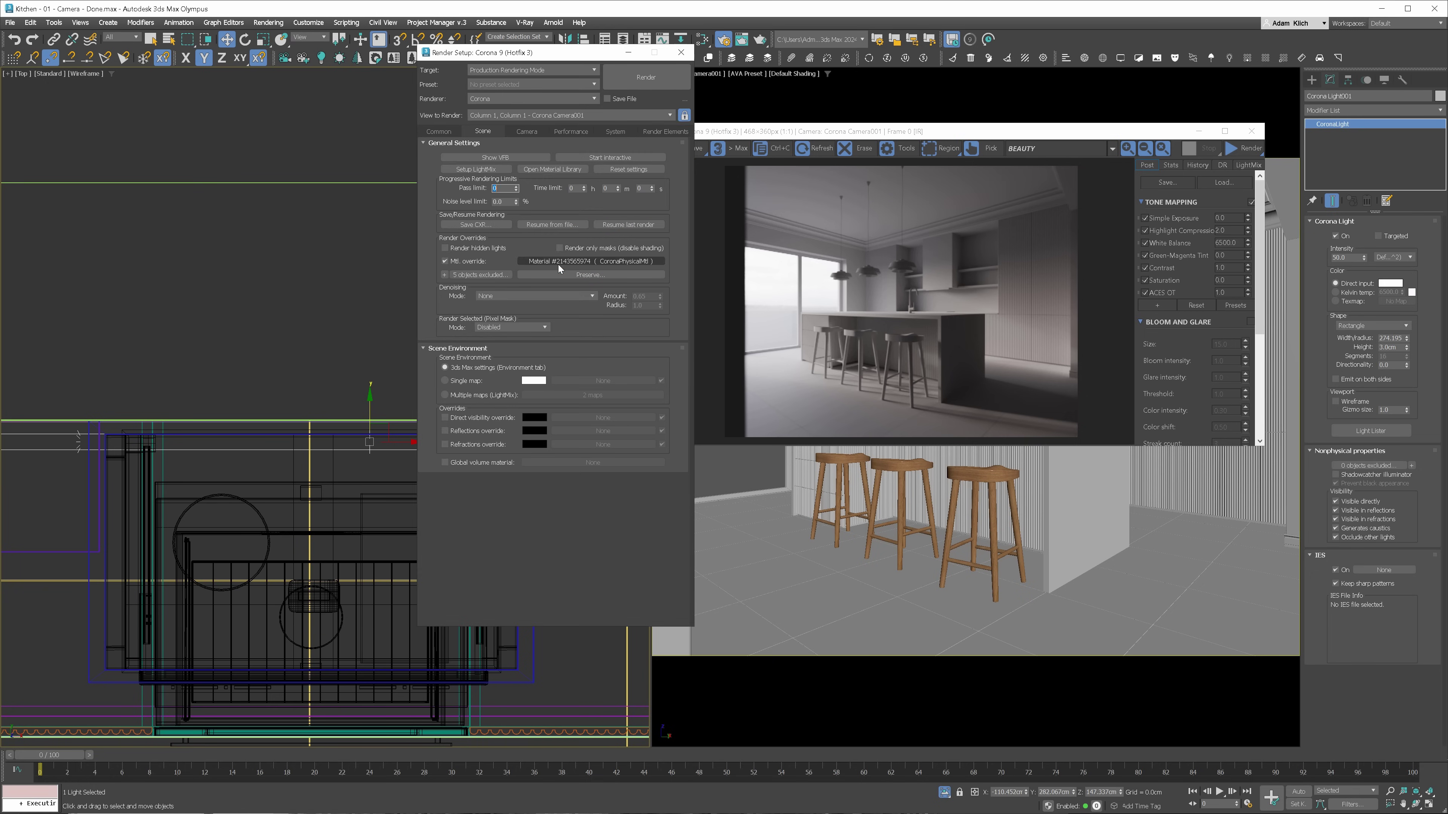
{"action": "left_click", "coordinate": [680, 54]}
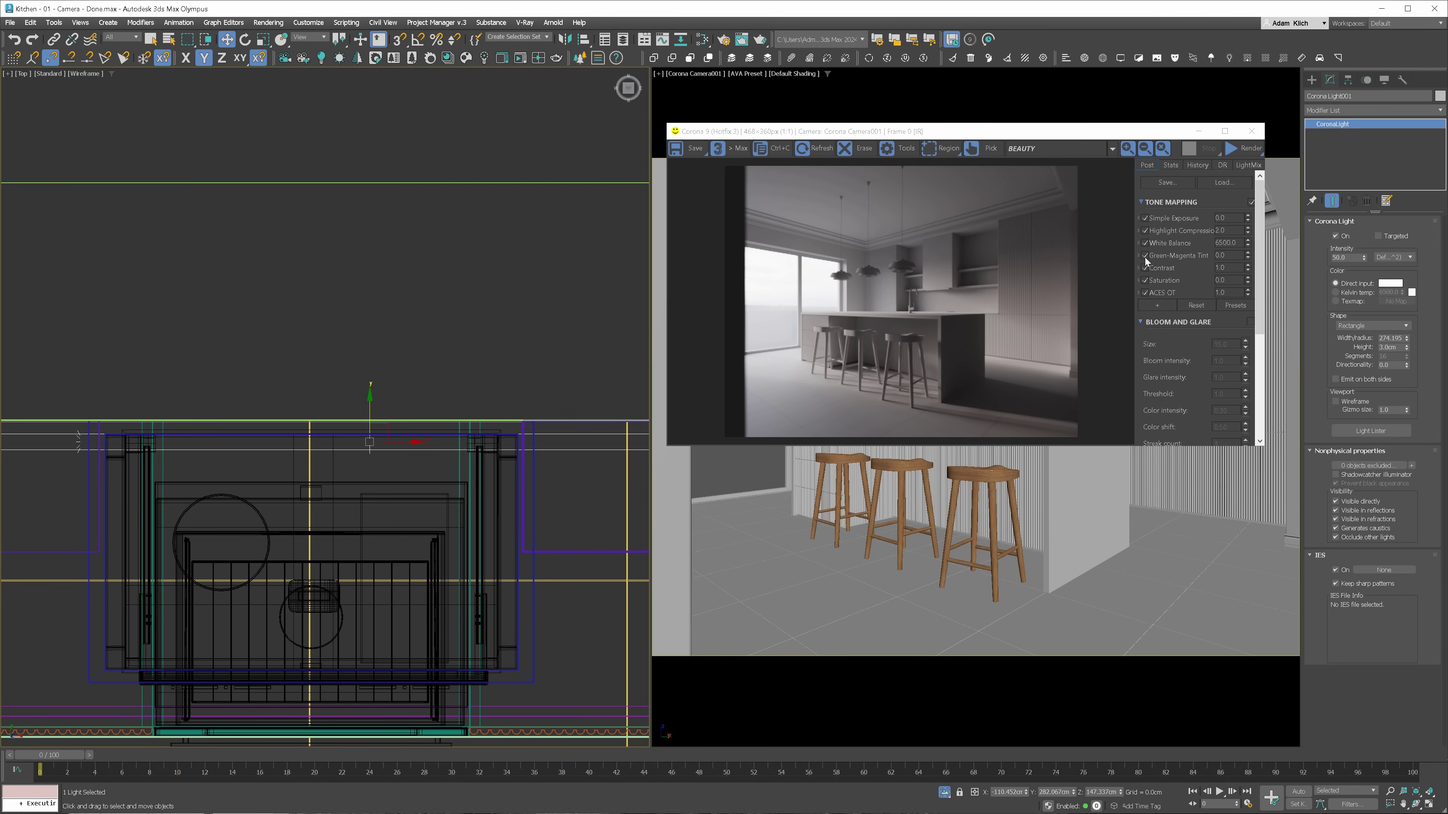
- Start the interactive render of the camera view and show its LightMix layers
{"action": "right_click", "coordinate": [1102, 468]}
{"action": "left_click", "coordinate": [1060, 451]}
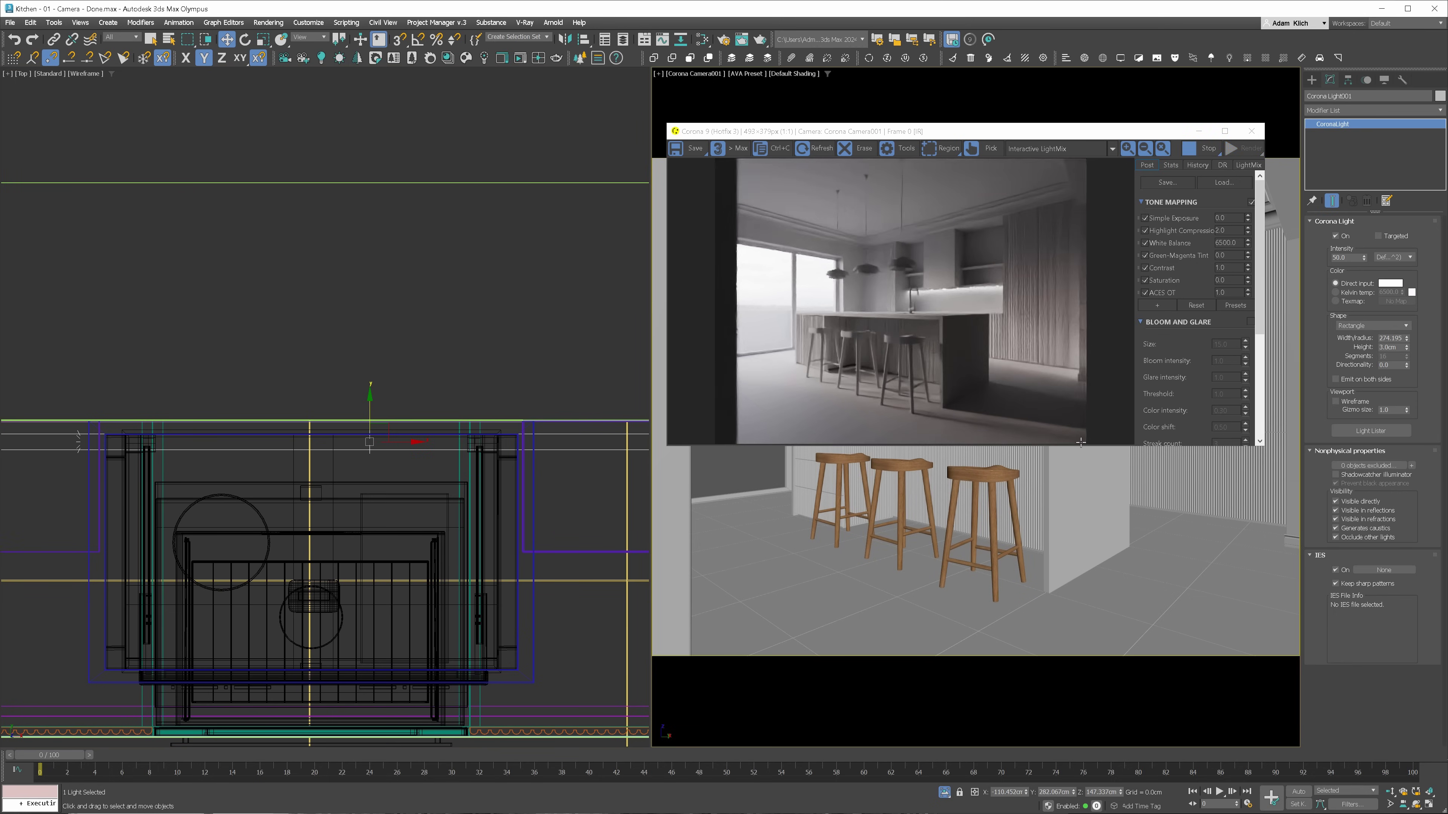
{"action": "left_click", "coordinate": [1246, 166]}
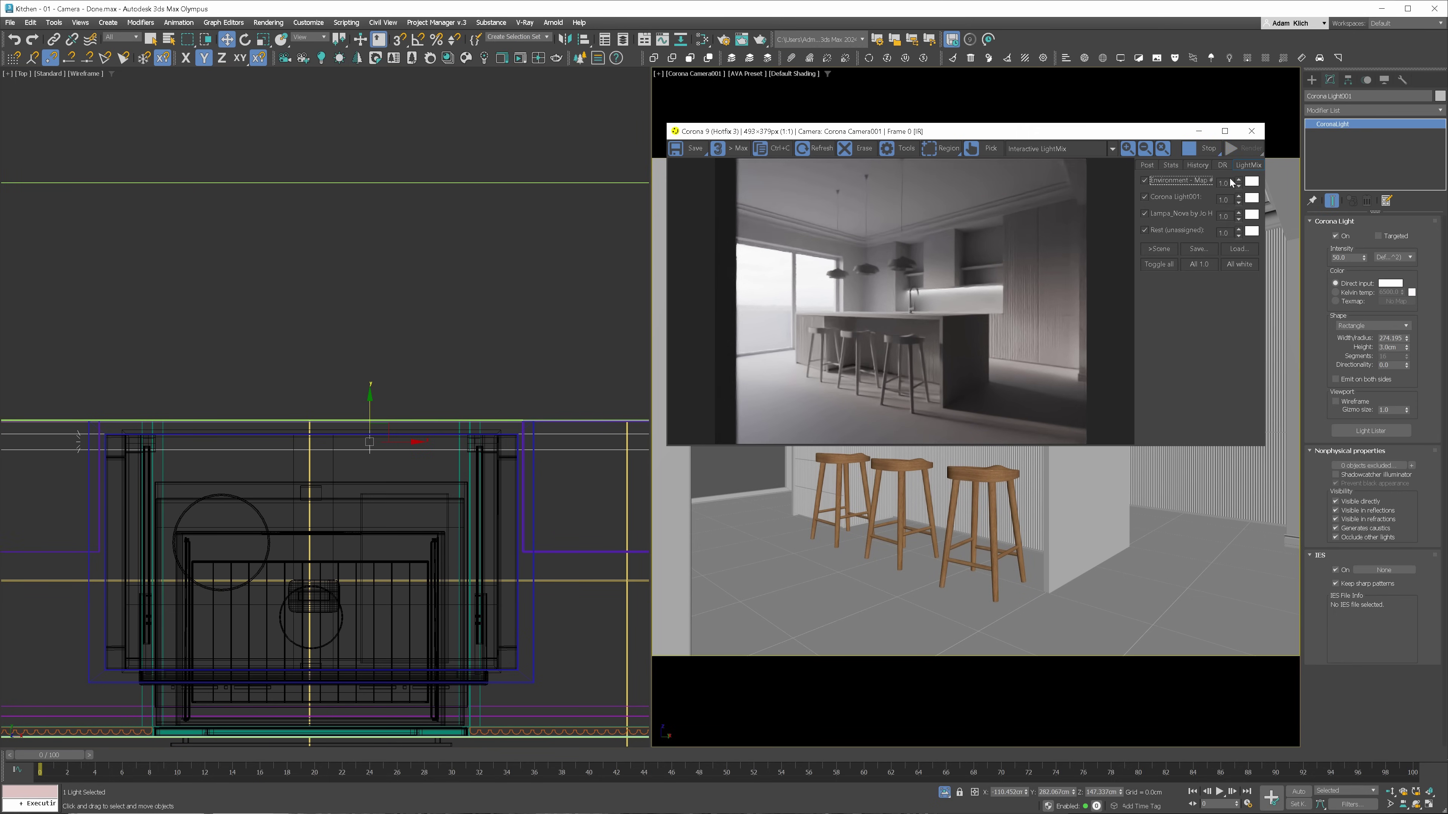
- Turn off the Environment, Corona Light001 and Rest layers in LightMix, leaving only the pendant lamp layer on
{"action": "left_click", "coordinate": [1145, 196]}
{"action": "left_click", "coordinate": [1145, 197]}
{"action": "left_click", "coordinate": [1148, 180]}
{"action": "left_click", "coordinate": [1148, 180]}
{"action": "left_click", "coordinate": [1145, 230]}
{"action": "left_click", "coordinate": [1146, 197]}
{"action": "left_click", "coordinate": [1146, 181]}
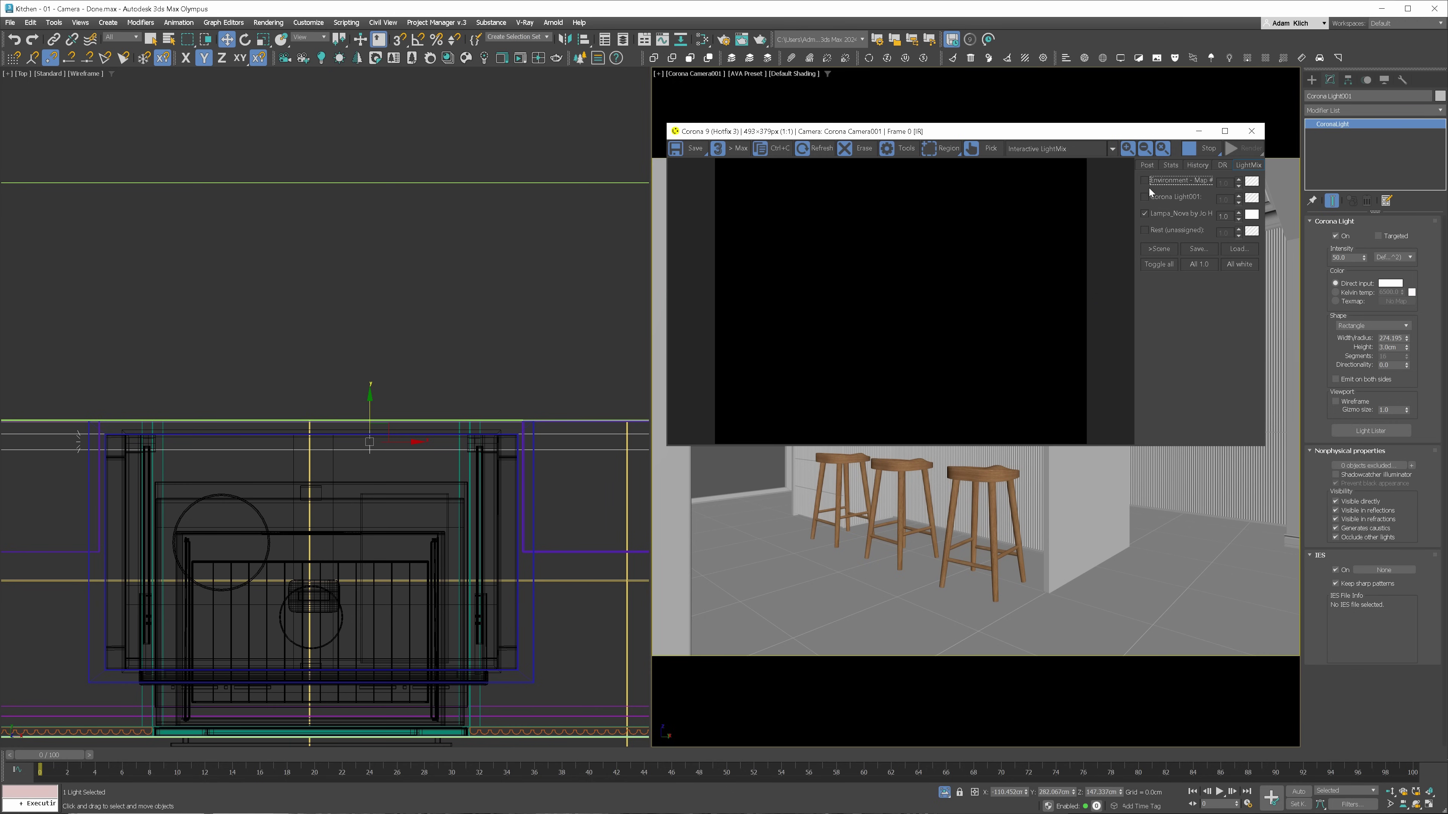
{"action": "double_click", "coordinate": [1219, 215]}
- Select the three pendant lamps in the camera view and add them to the material override's excluded objects
{"action": "left_click_drag", "start_coordinate": [1111, 131], "coordinate": [566, 184]}
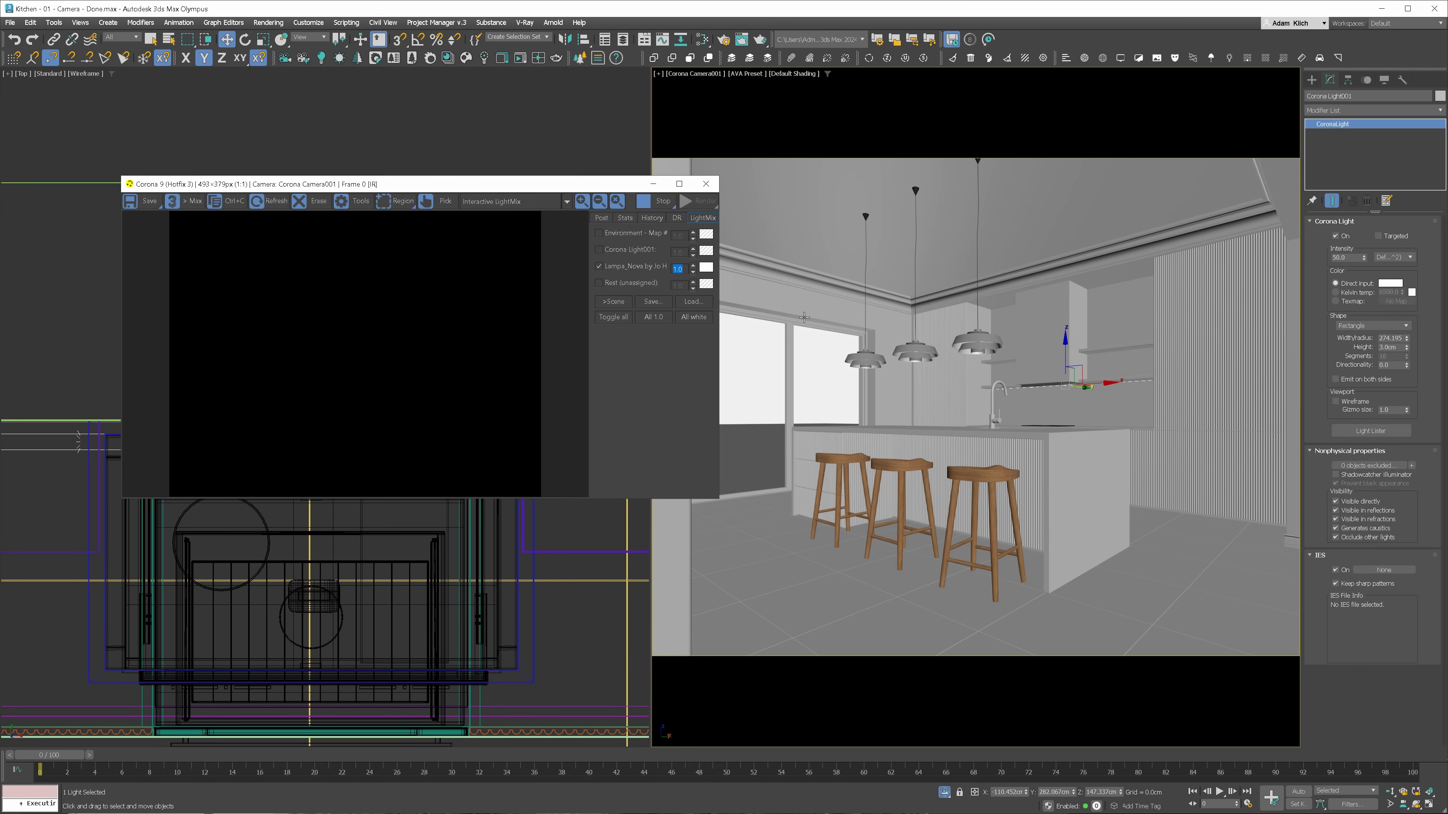
{"action": "left_click", "coordinate": [992, 345]}
{"action": "left_click", "coordinate": [911, 347], "text": "ctrl"}
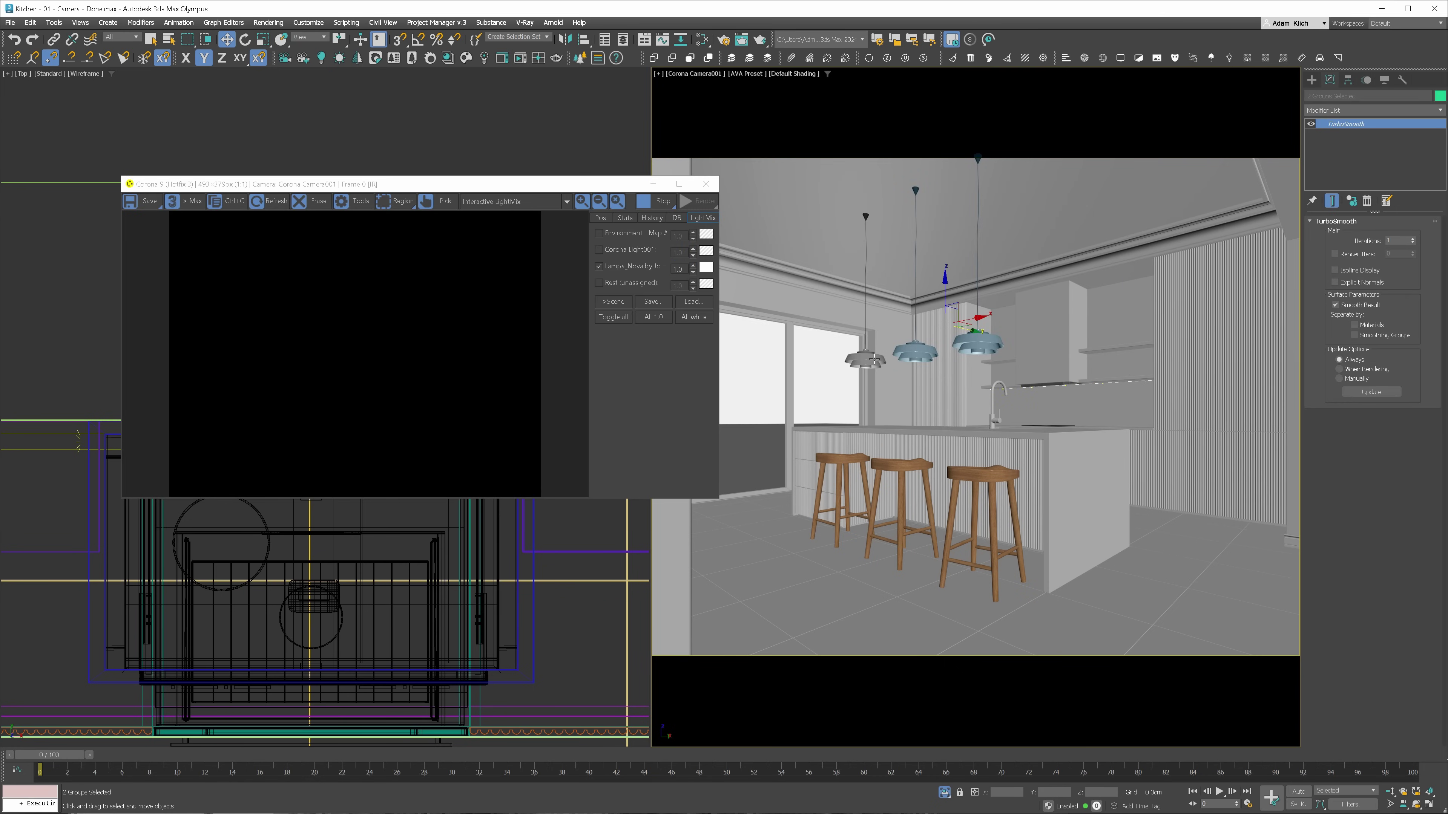
{"action": "left_click", "coordinate": [865, 360], "text": "ctrl"}
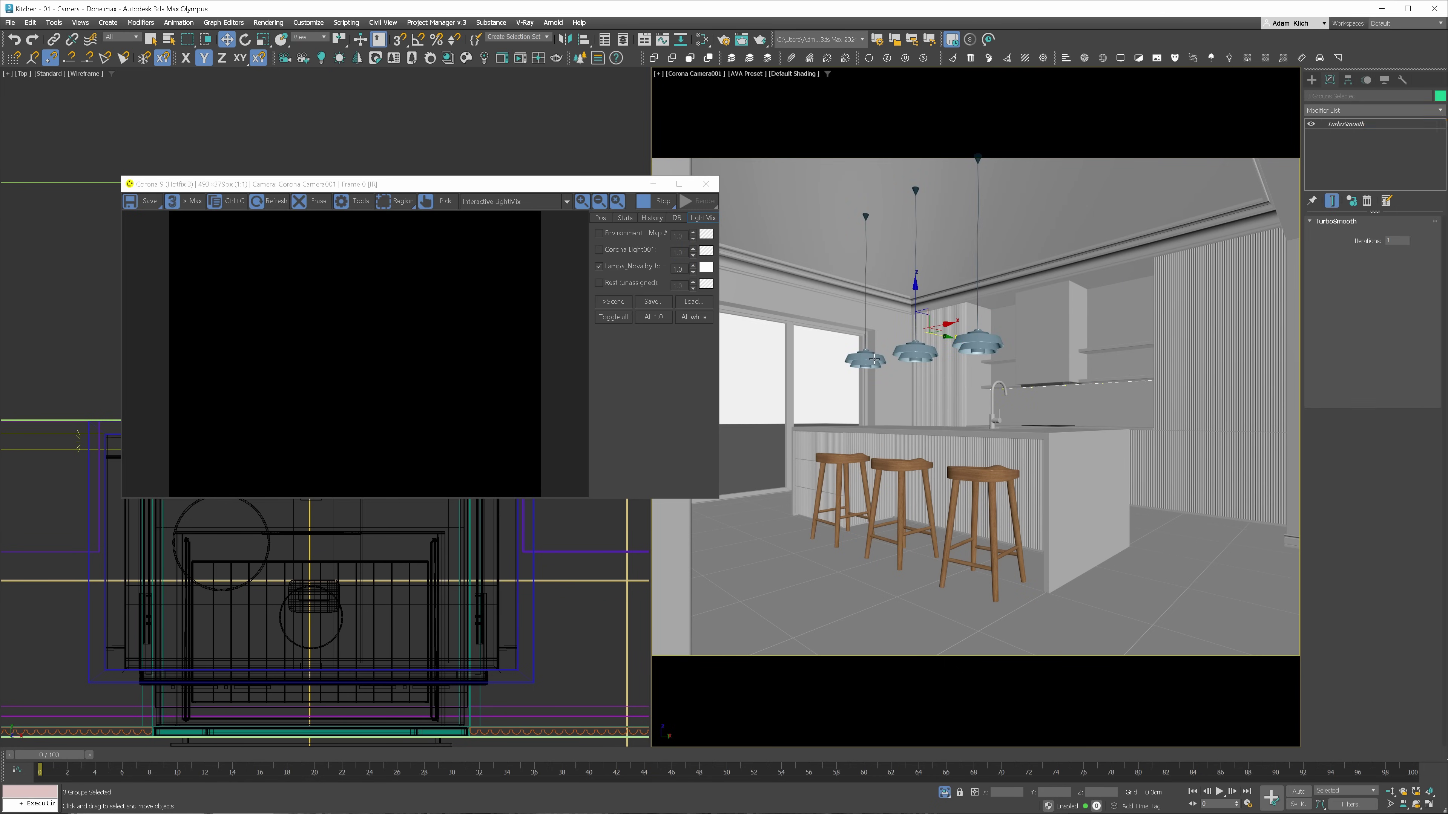
{"action": "left_click", "coordinate": [723, 40]}
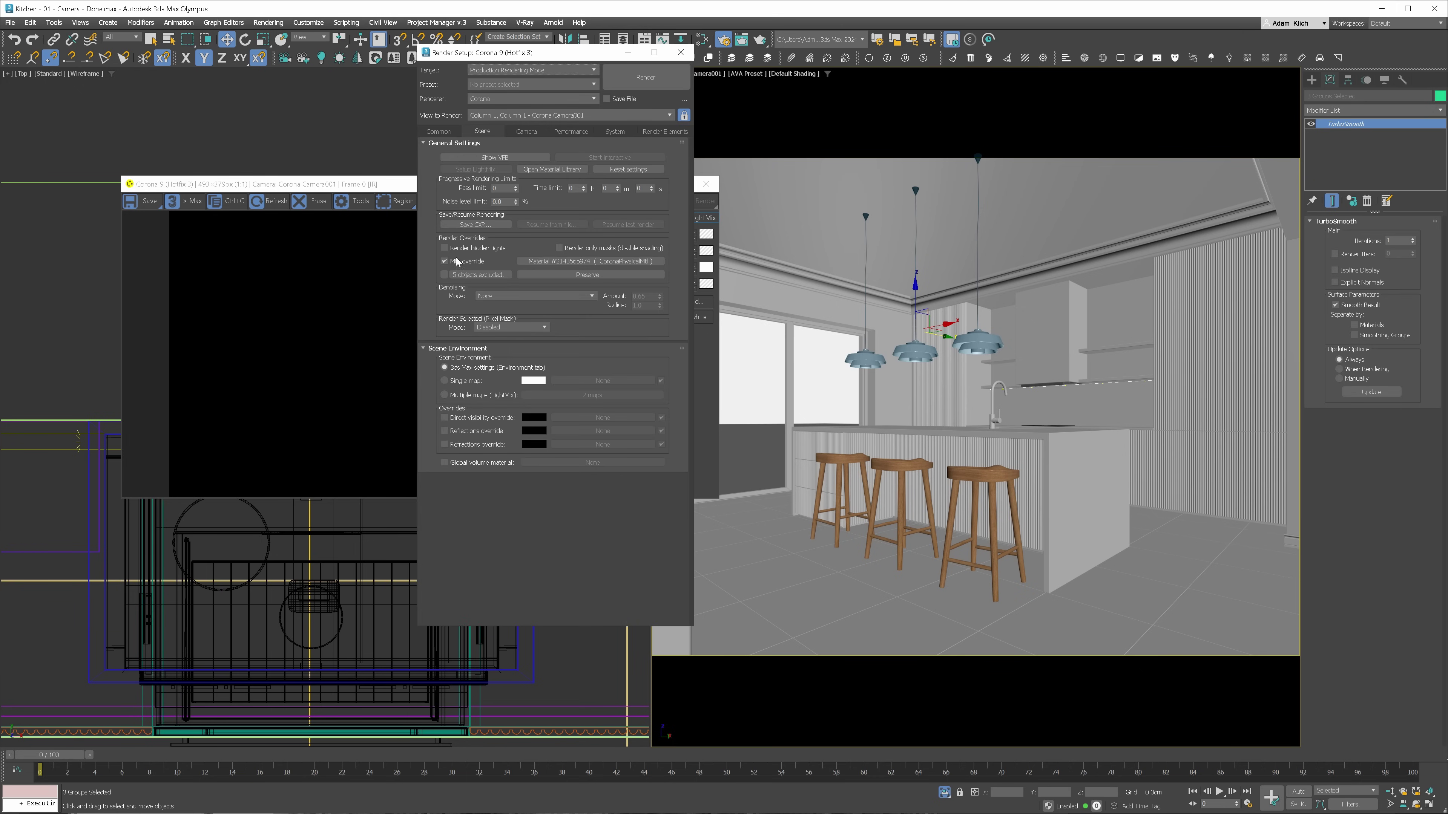
{"action": "left_click", "coordinate": [444, 275]}
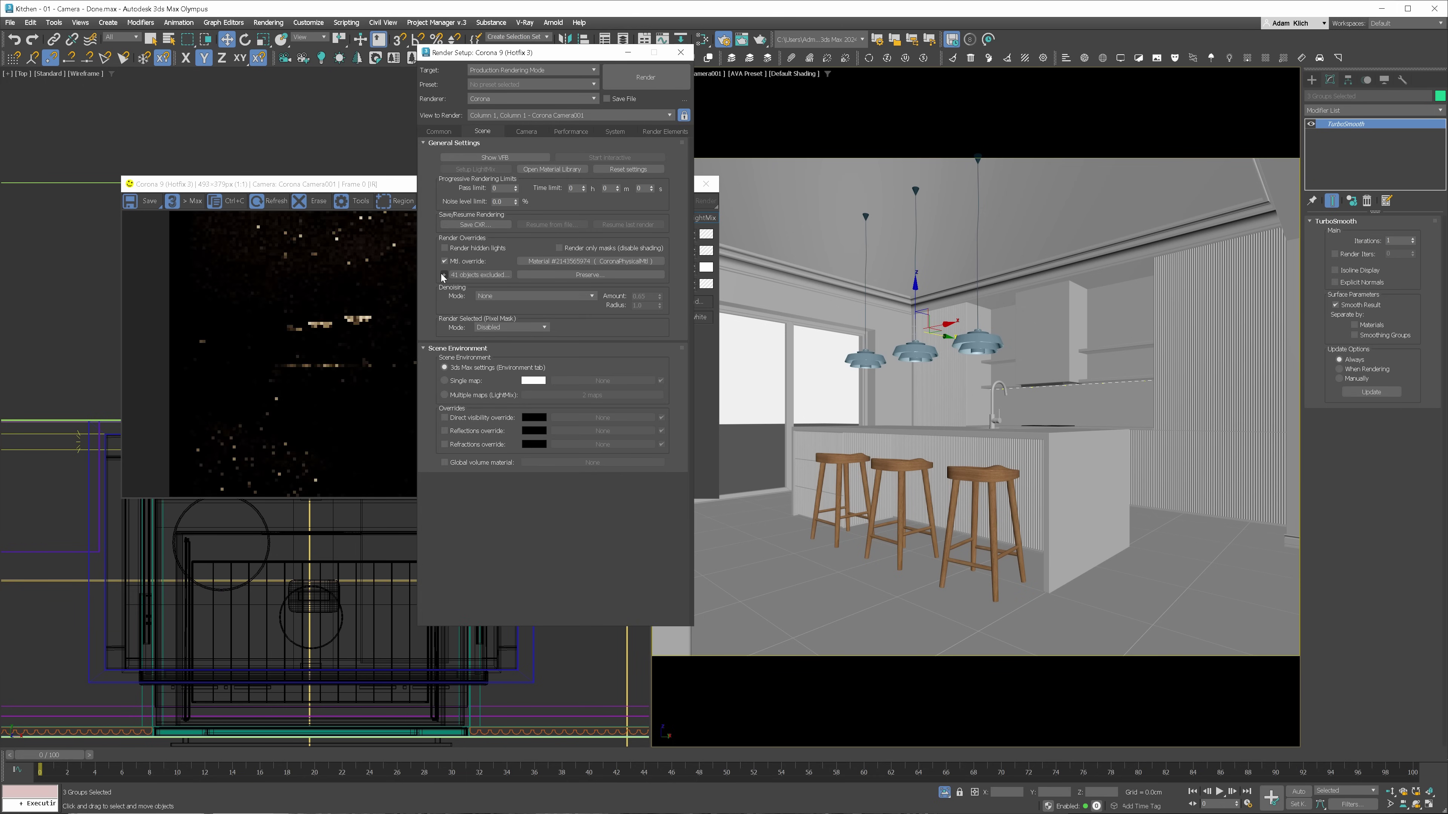
{"action": "left_click", "coordinate": [680, 52]}
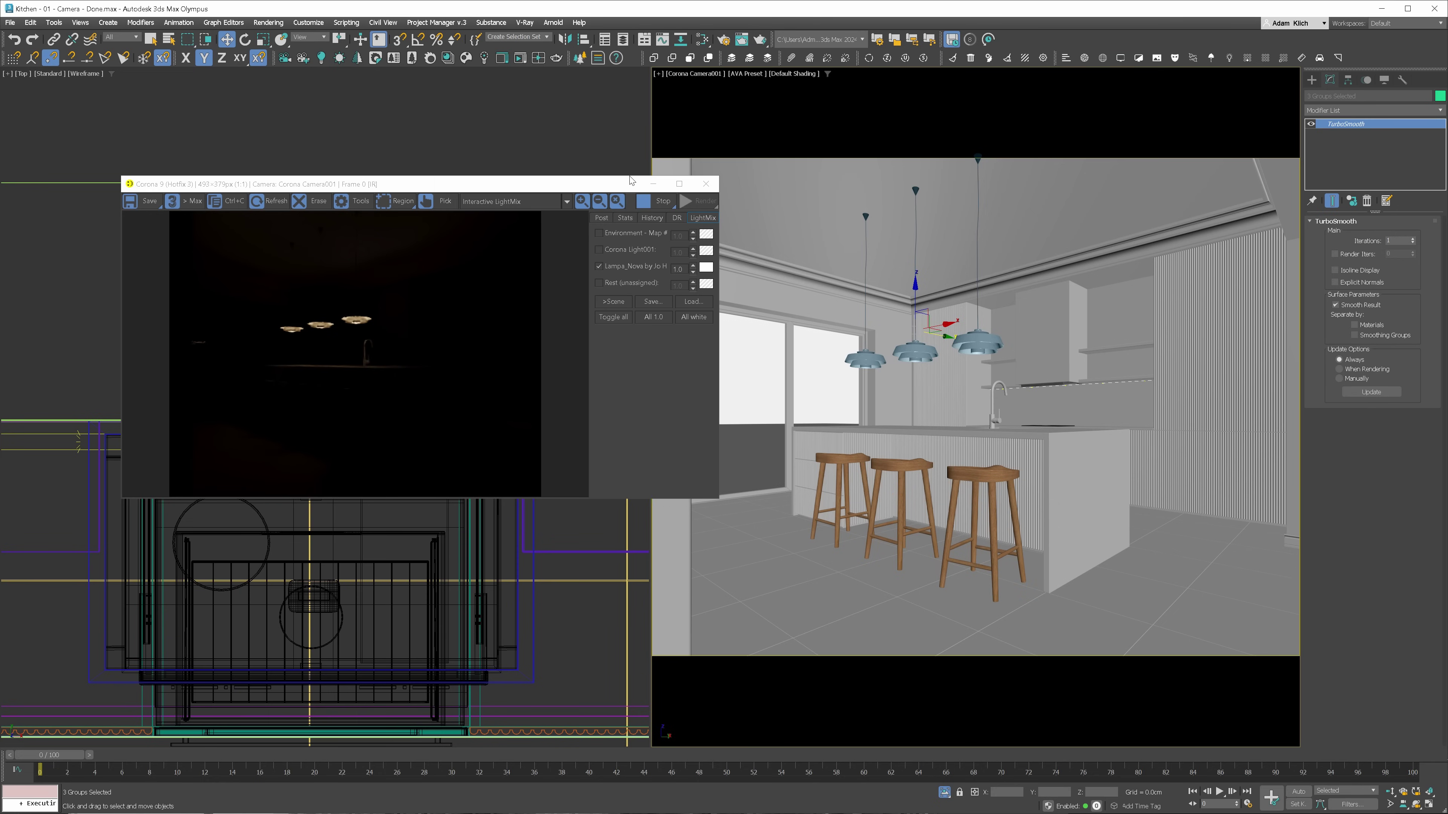
- Set the pendant lamp layer's intensity to 2 and turn the Corona Light001 and Environment layers back on
{"action": "left_click", "coordinate": [685, 270]}
{"action": "type", "text": "2"}
{"action": "key", "text": "Return"}
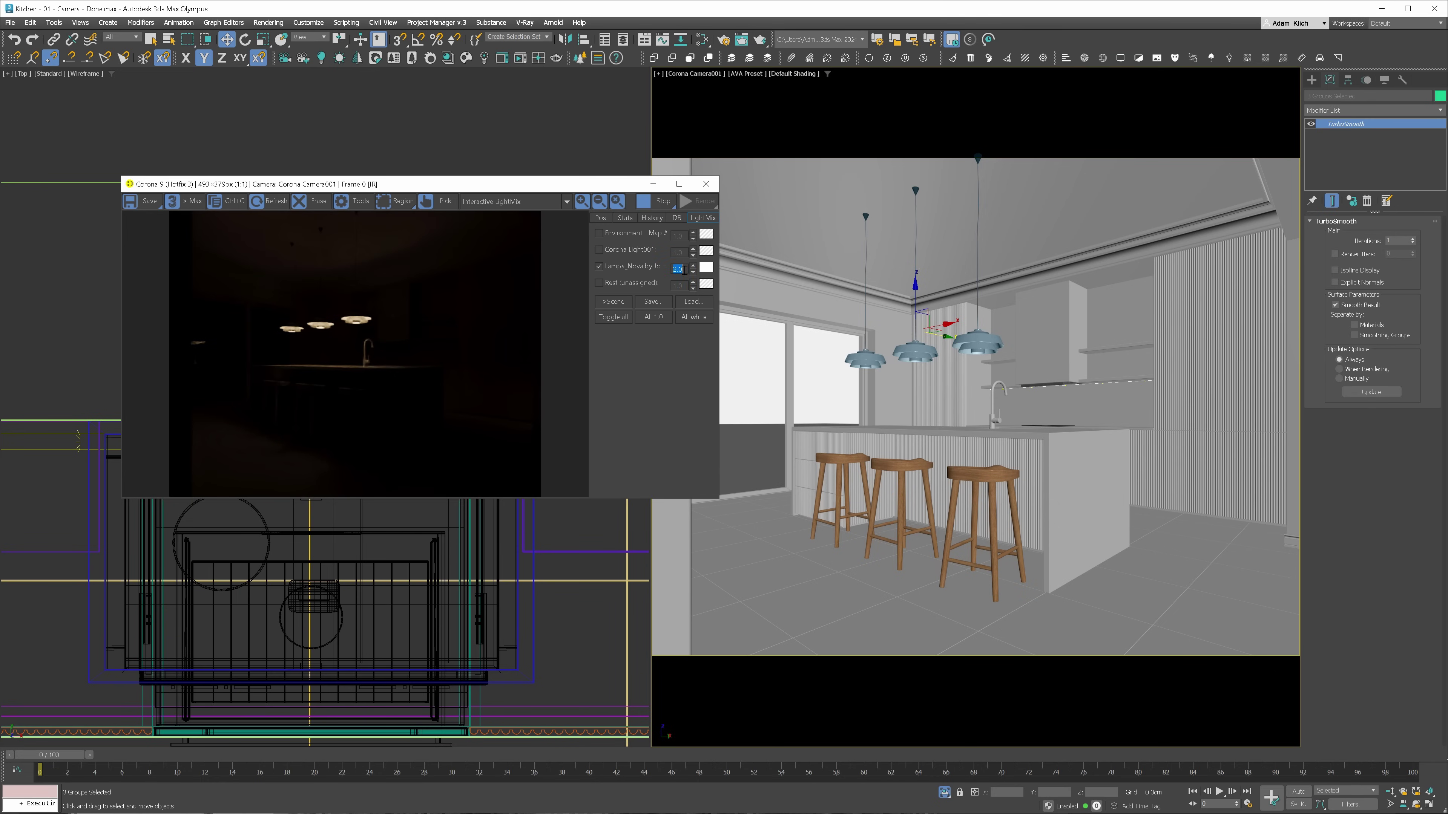
{"action": "left_click", "coordinate": [632, 250]}
{"action": "left_click", "coordinate": [626, 234]}
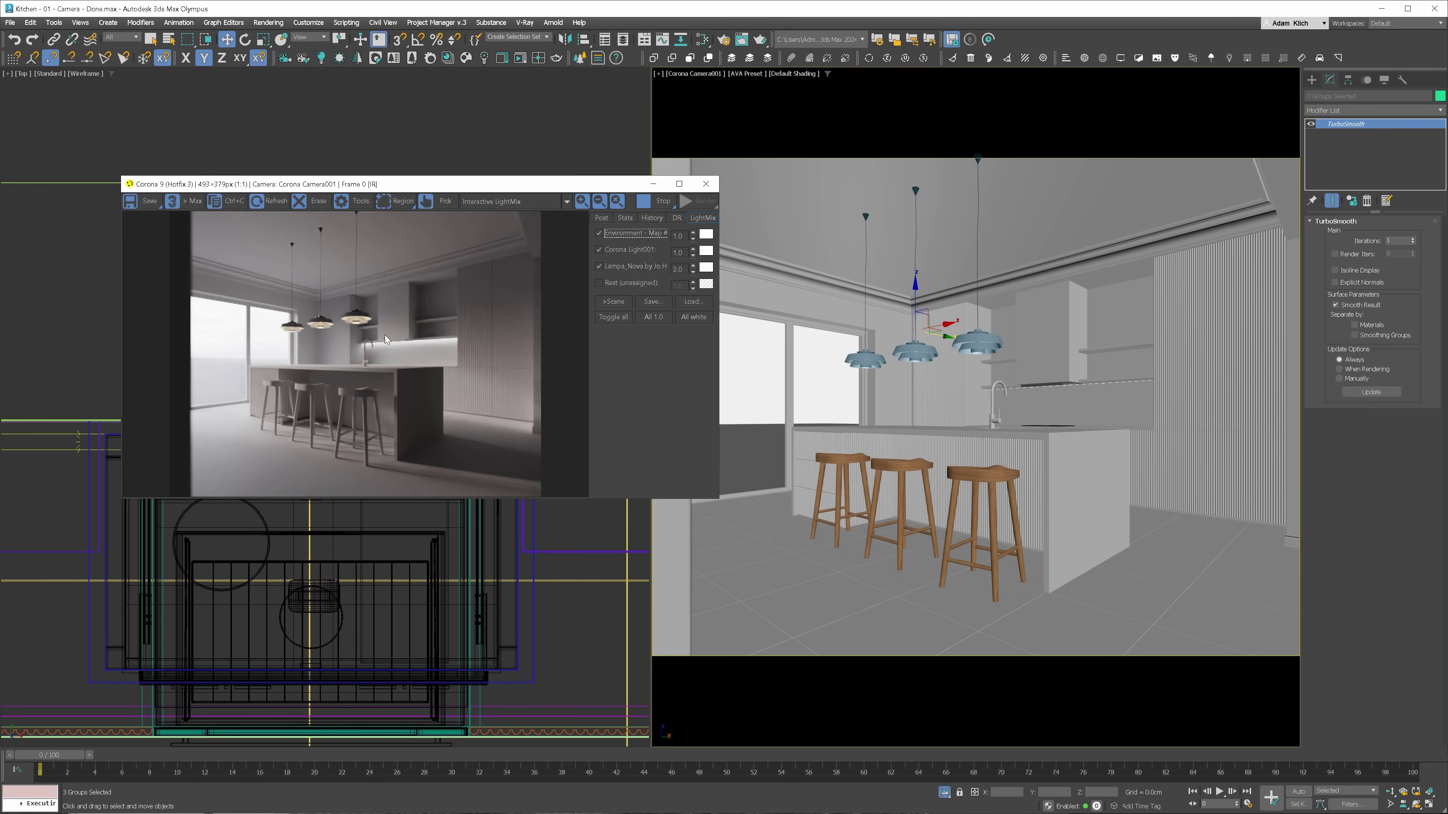
{"action": "left_click", "coordinate": [333, 344]}
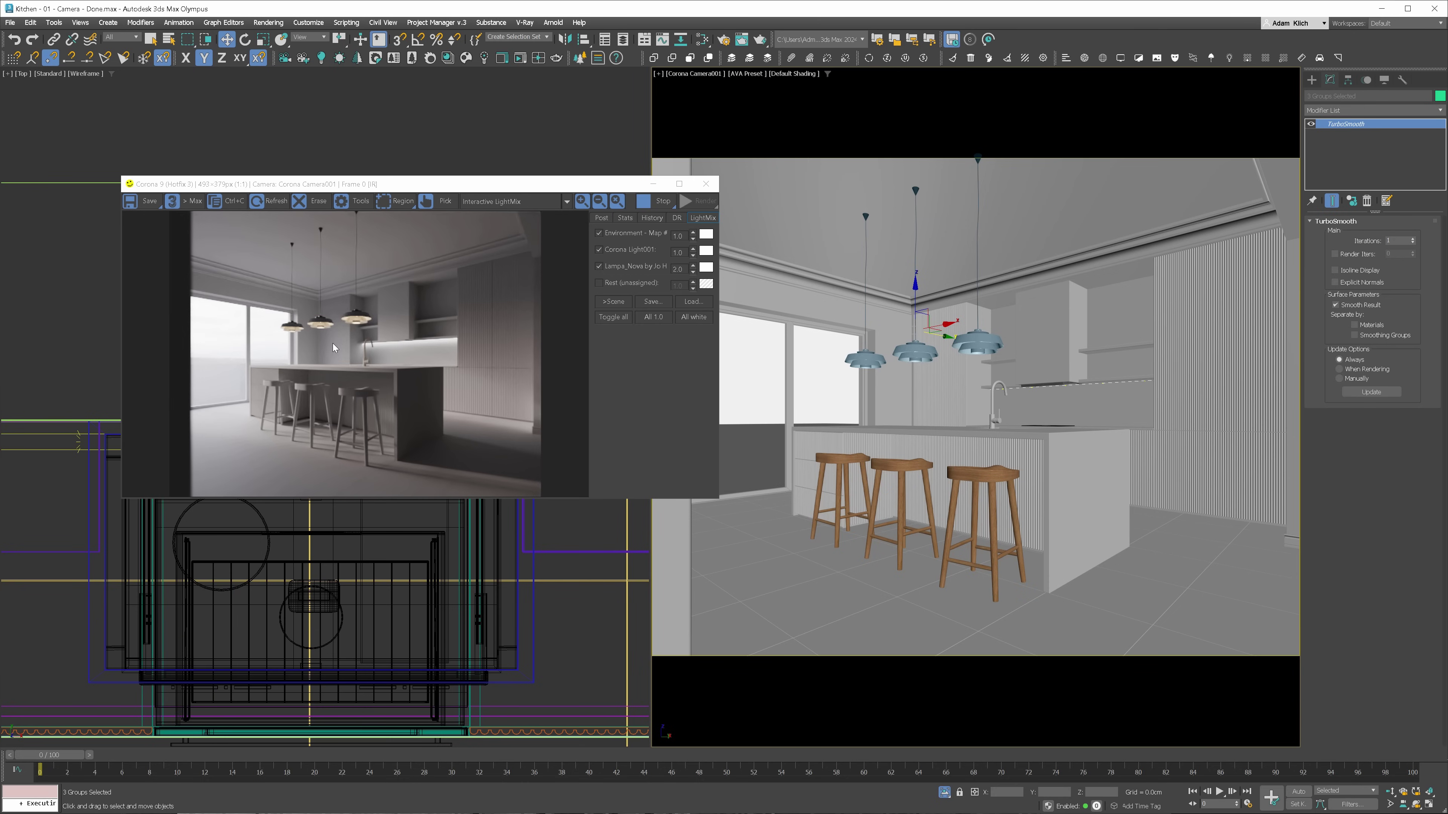
- Set the pendant lamp layer's intensity to 0.5 and its light color to a warm white, FFF1DC
{"action": "left_click", "coordinate": [692, 272]}
{"action": "left_click", "coordinate": [685, 269]}
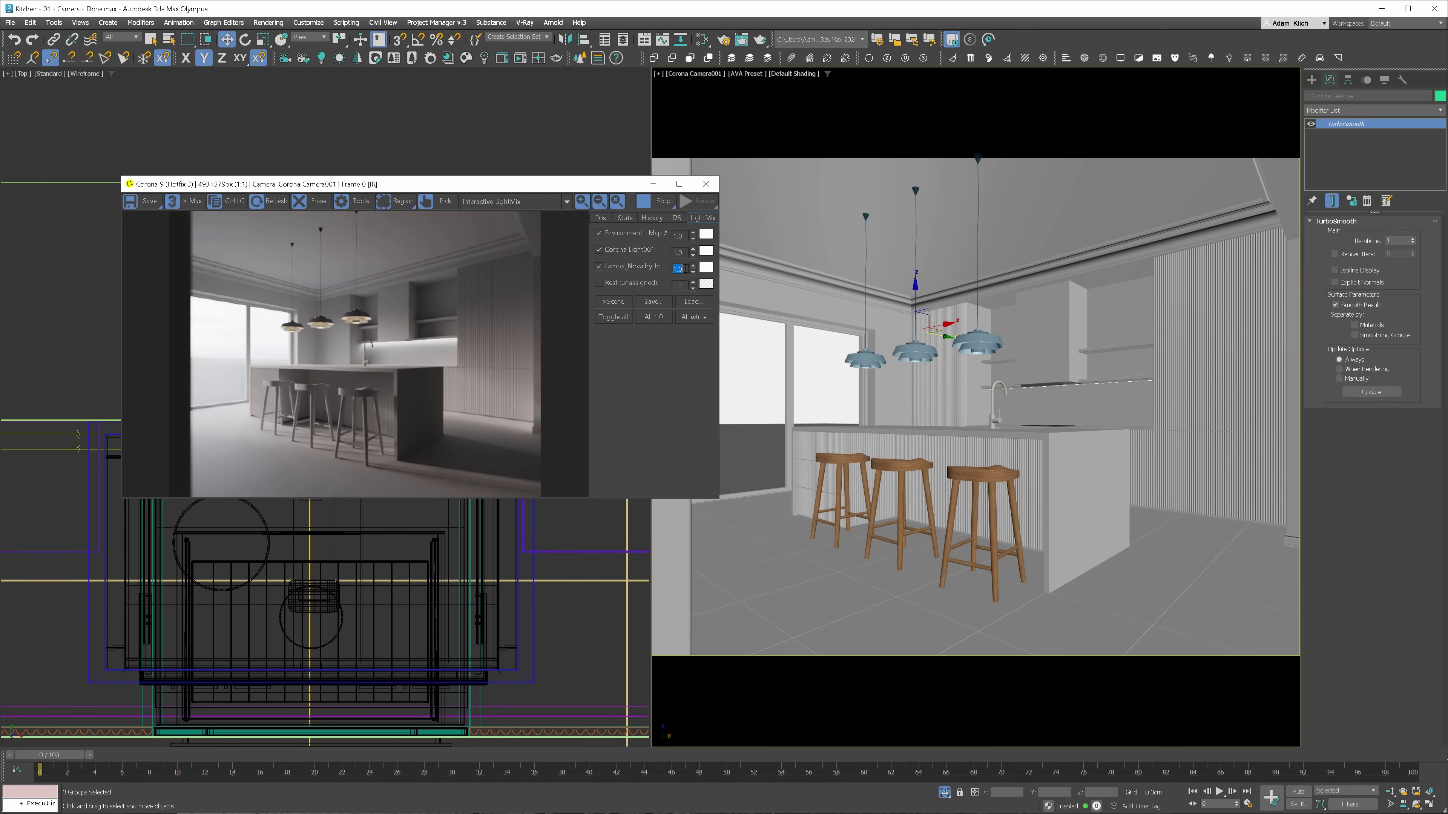
{"action": "key", "text": "Return"}
{"action": "left_click", "coordinate": [705, 268]}
{"action": "left_click_drag", "start_coordinate": [250, 203], "coordinate": [233, 208]}
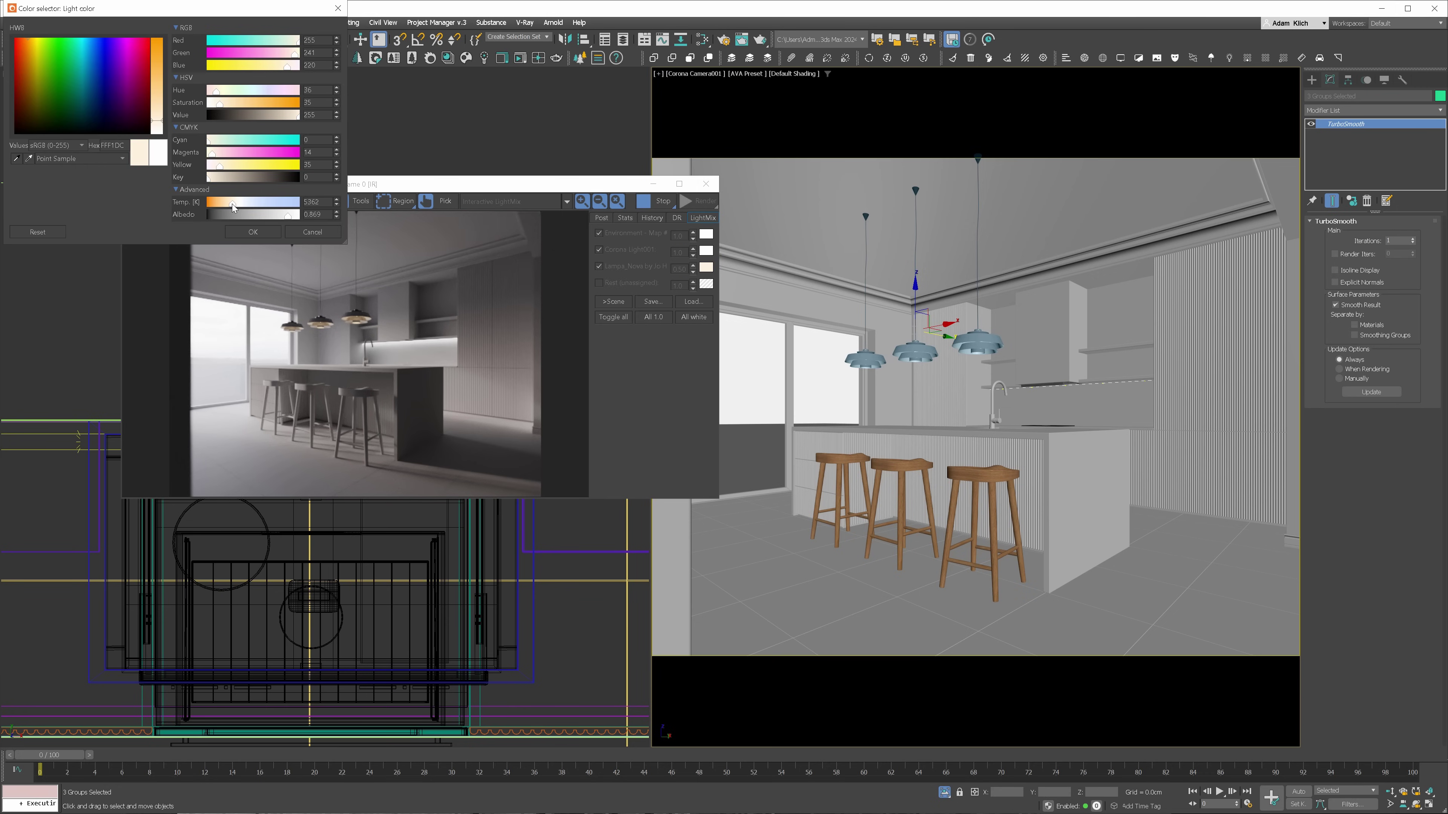
{"action": "left_click", "coordinate": [245, 231]}
- Change the Corona Light001 layer's light color to a warm orange, FF8649
{"action": "left_click", "coordinate": [705, 251]}
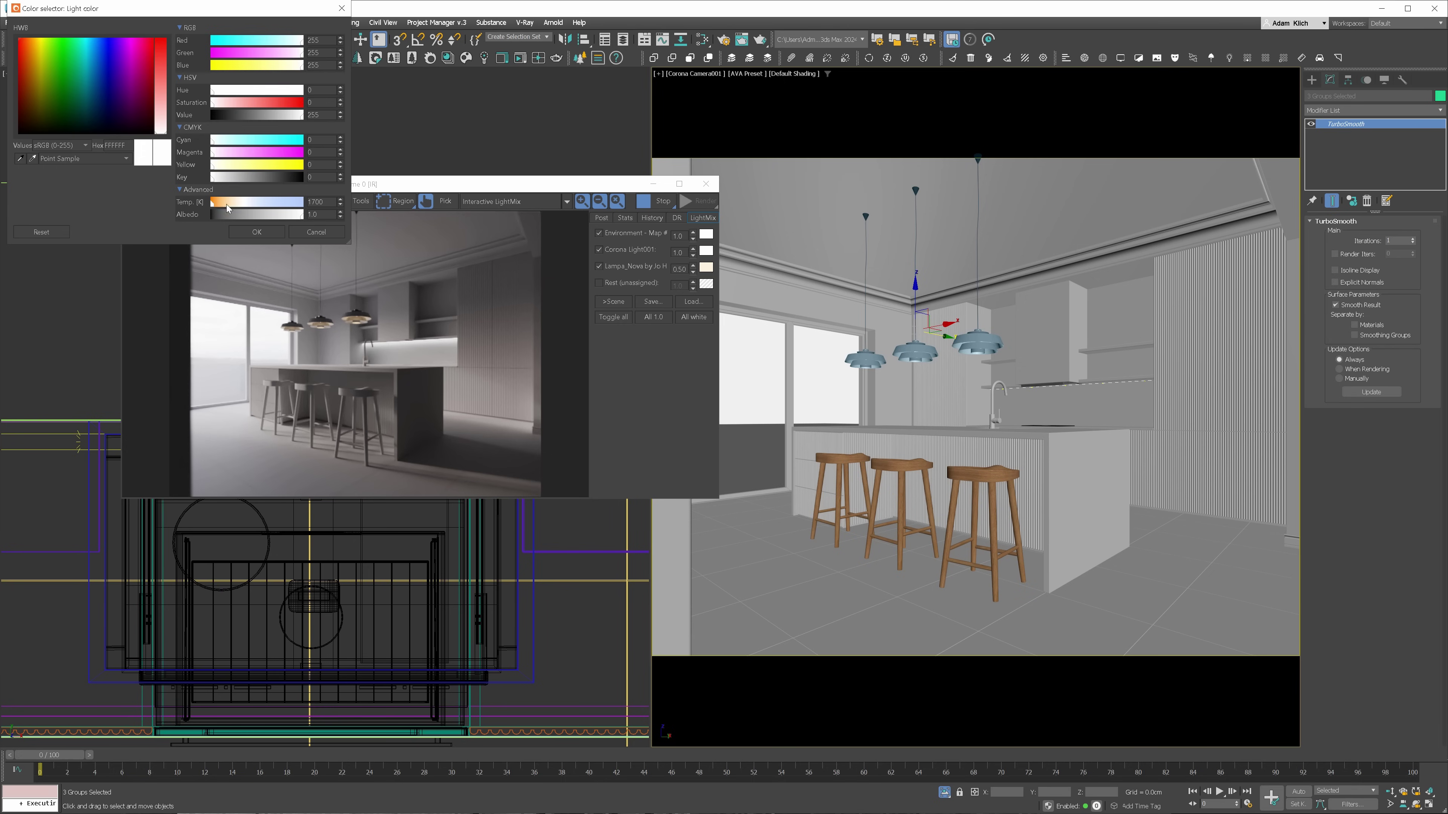
{"action": "left_click_drag", "start_coordinate": [227, 204], "coordinate": [222, 202]}
{"action": "left_click", "coordinate": [273, 55]}
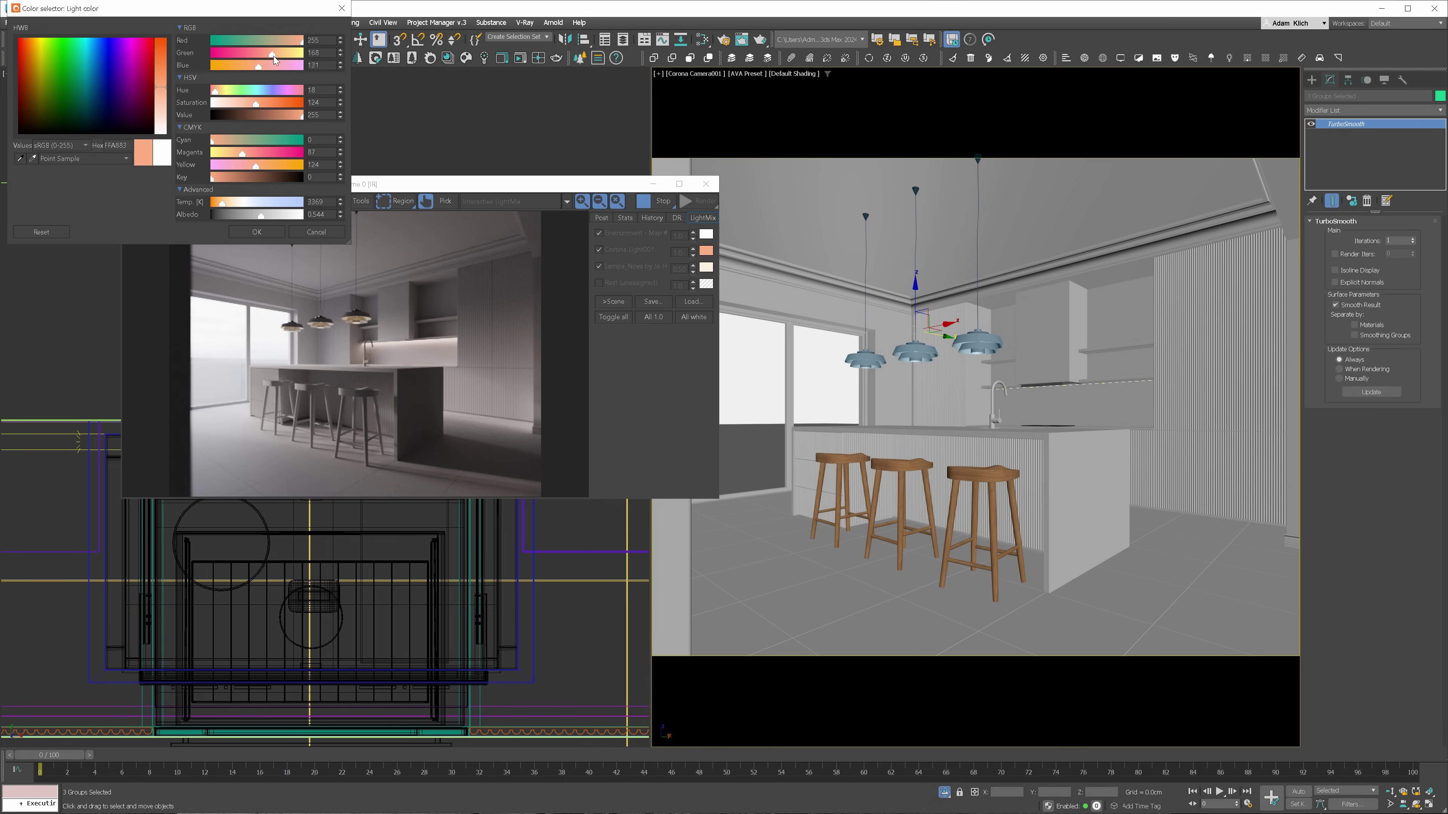
{"action": "left_click_drag", "start_coordinate": [162, 86], "coordinate": [163, 80]}
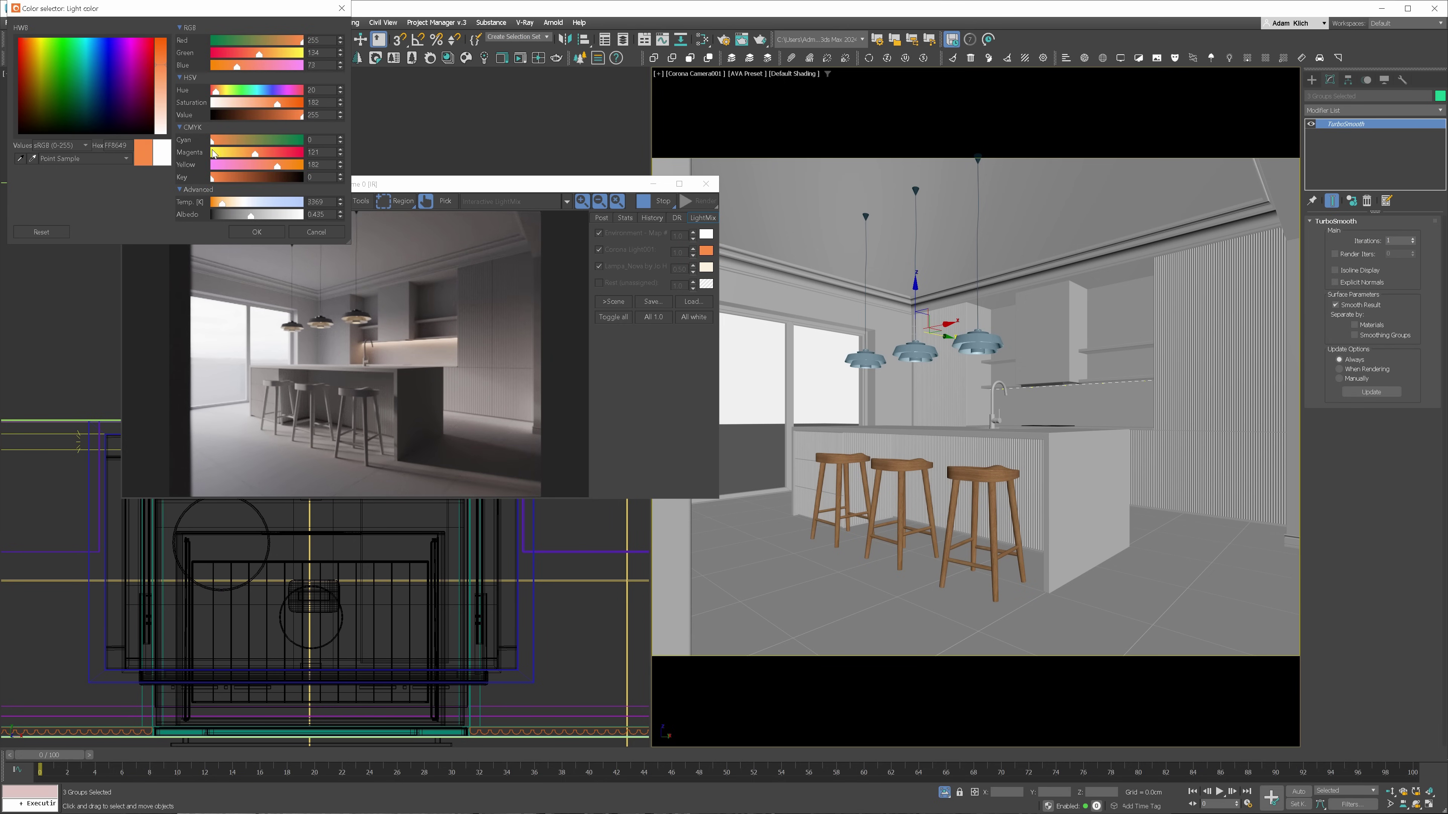
{"action": "left_click", "coordinate": [256, 232]}
- Set the Corona Light001 layer's intensity to 0.5
{"action": "left_click_drag", "start_coordinate": [683, 251], "coordinate": [621, 253]}
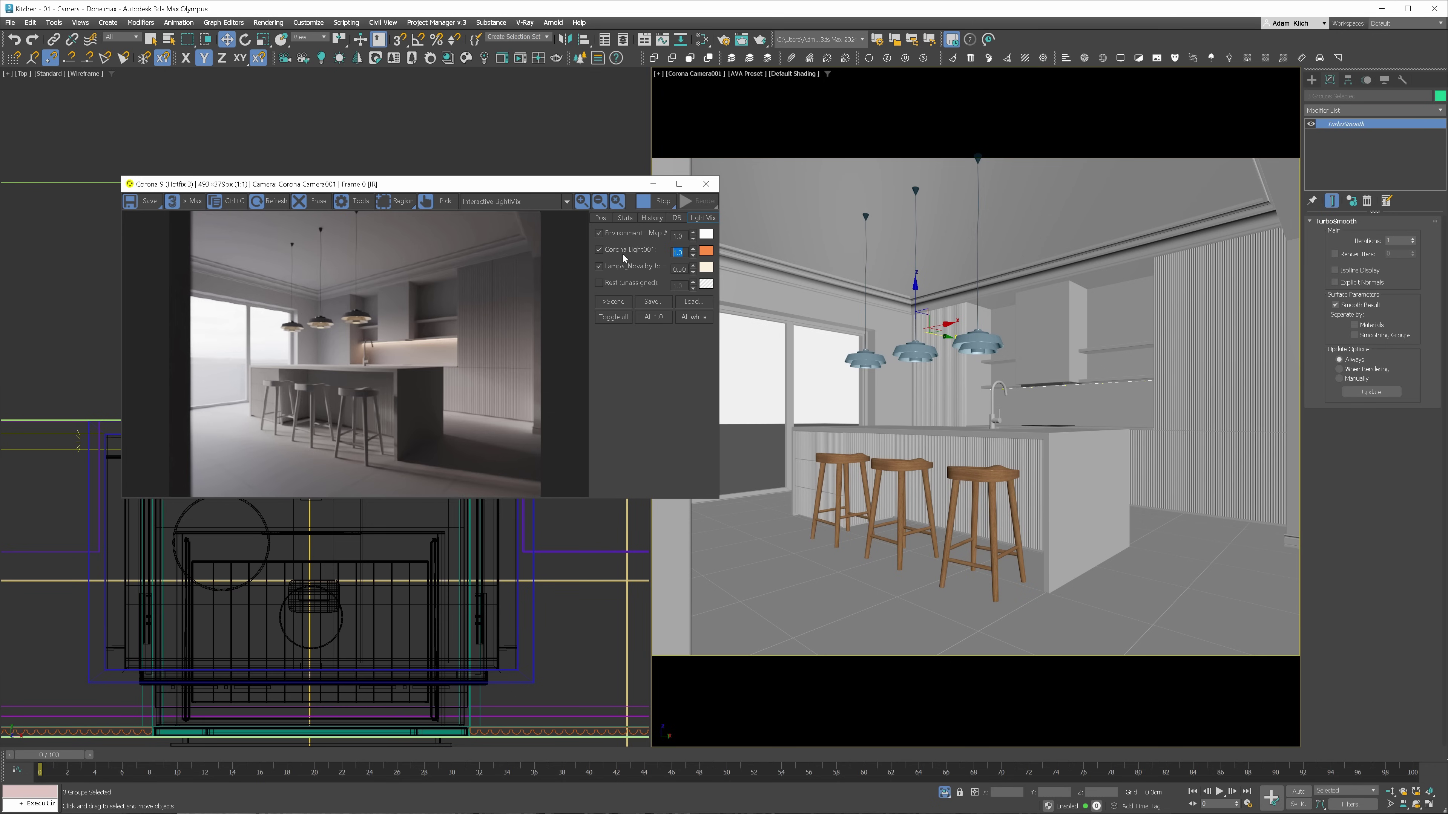
{"action": "type", "text": "0.5"}
{"action": "key", "text": "Return"}
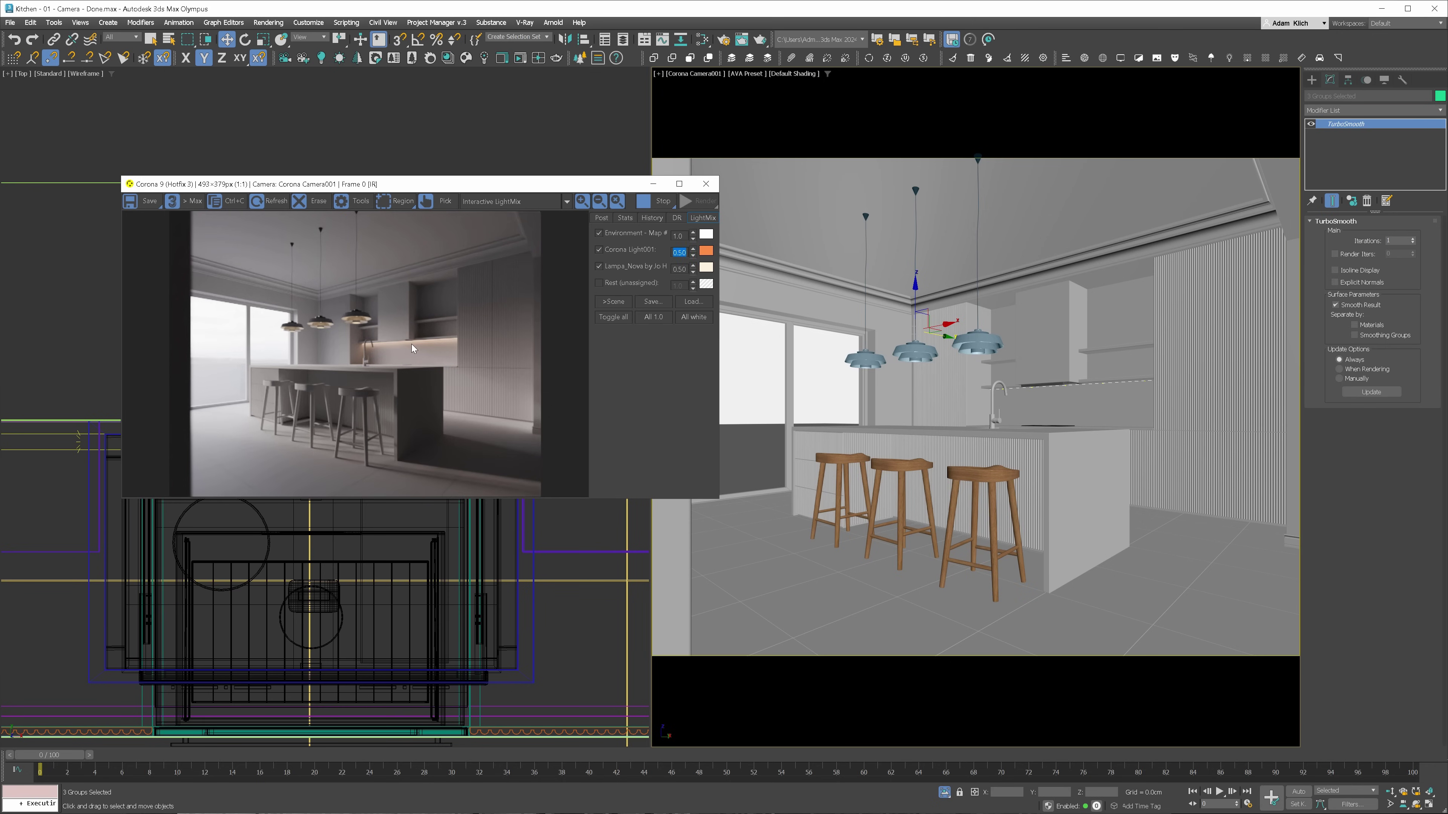
{"action": "left_click", "coordinate": [359, 352]}
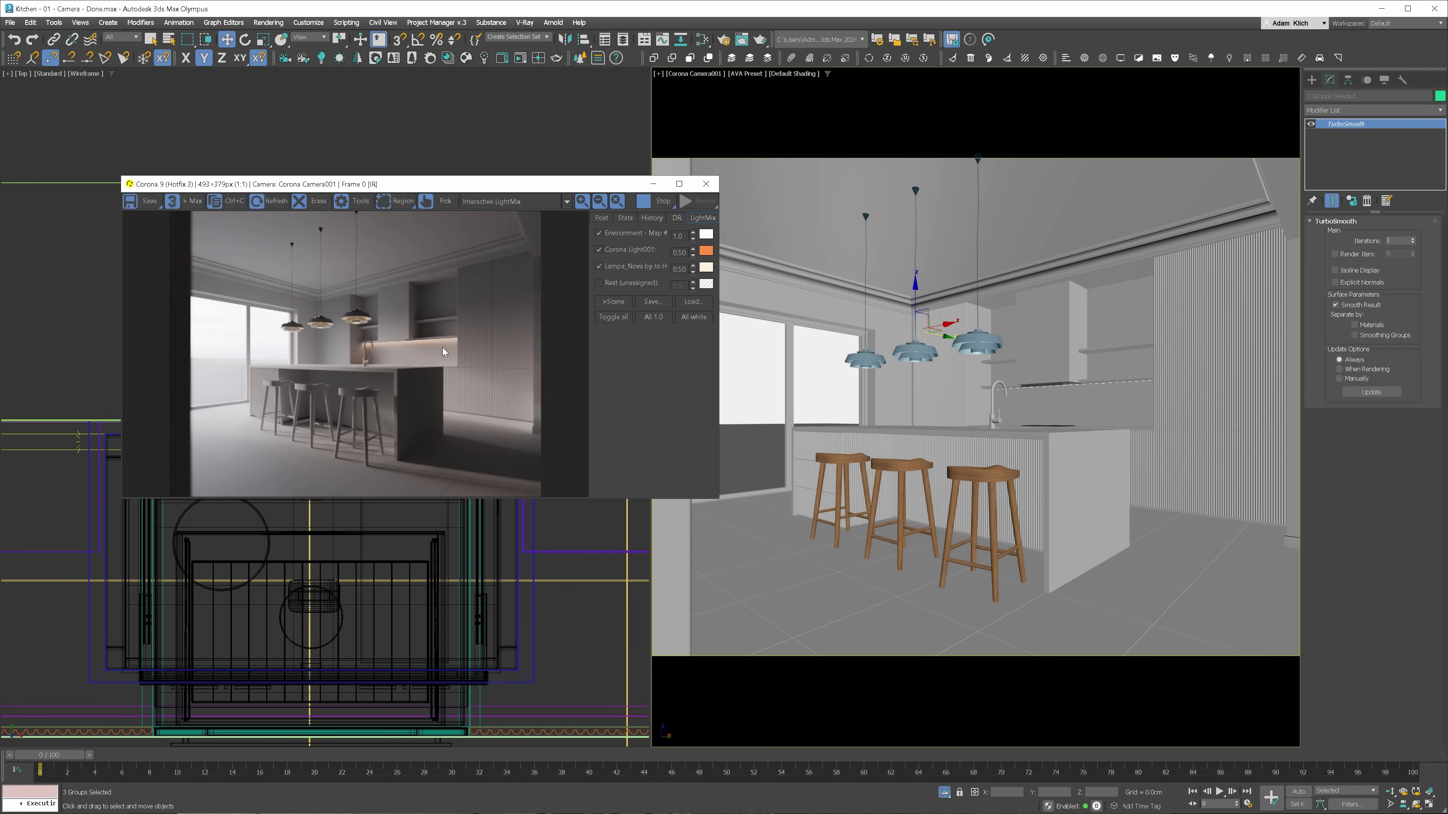